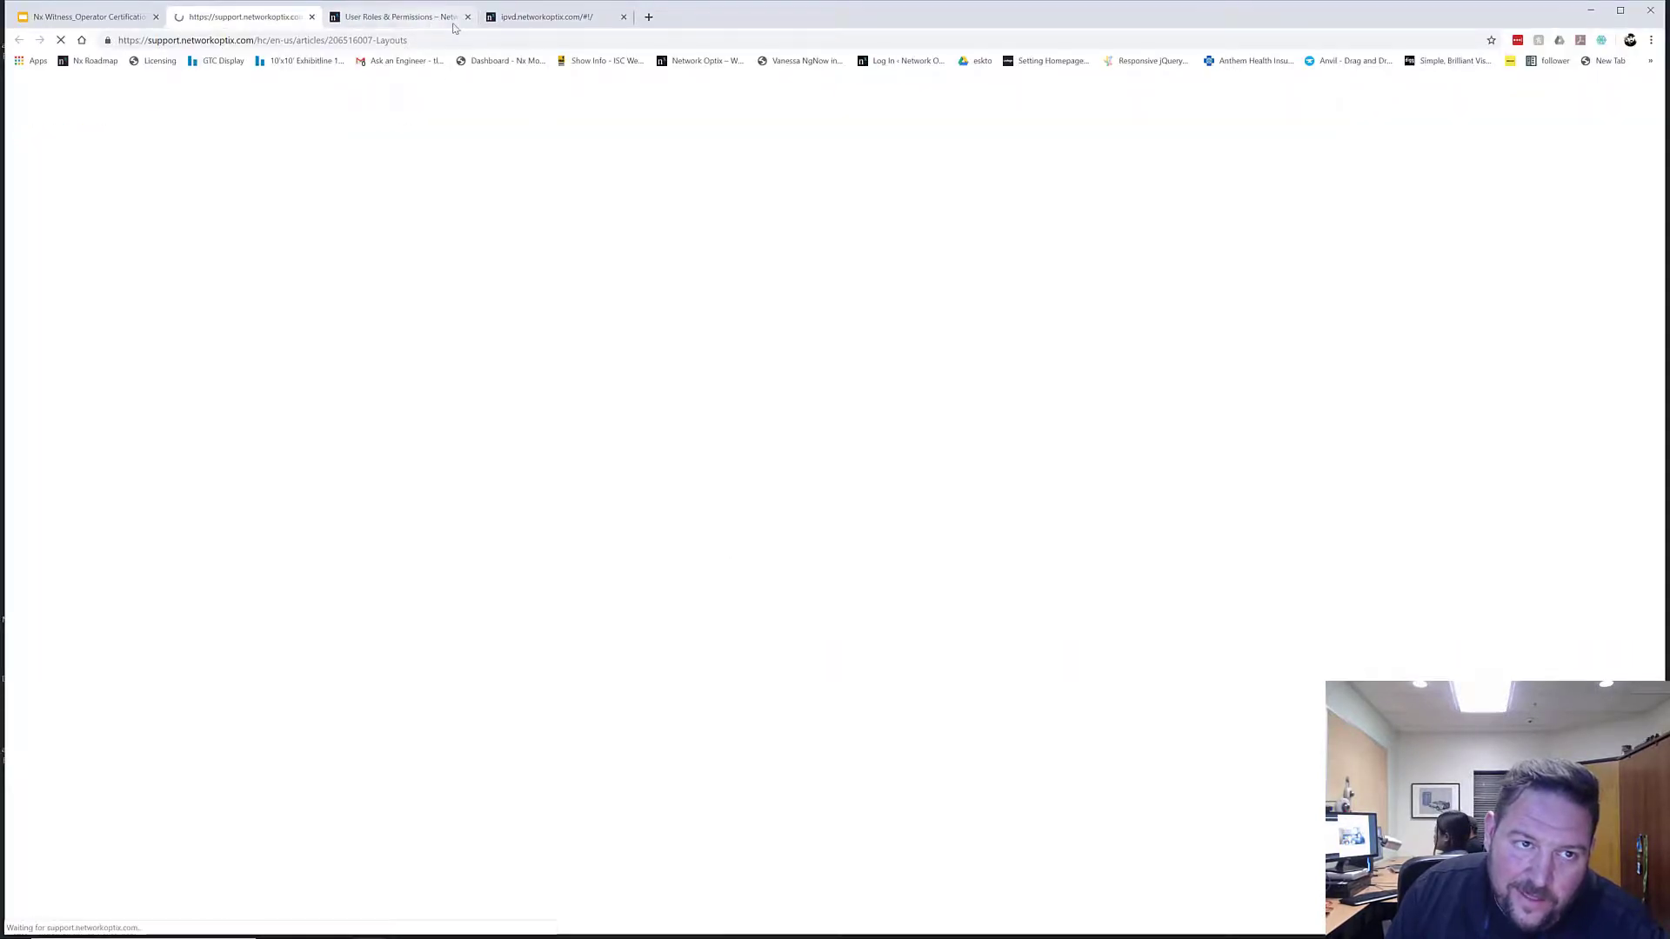
- Close the User Roles & Permissions and ipvd tabs and return to the Nx Witness Operator Certification slides
left_click(468, 16)
left_click(468, 17)
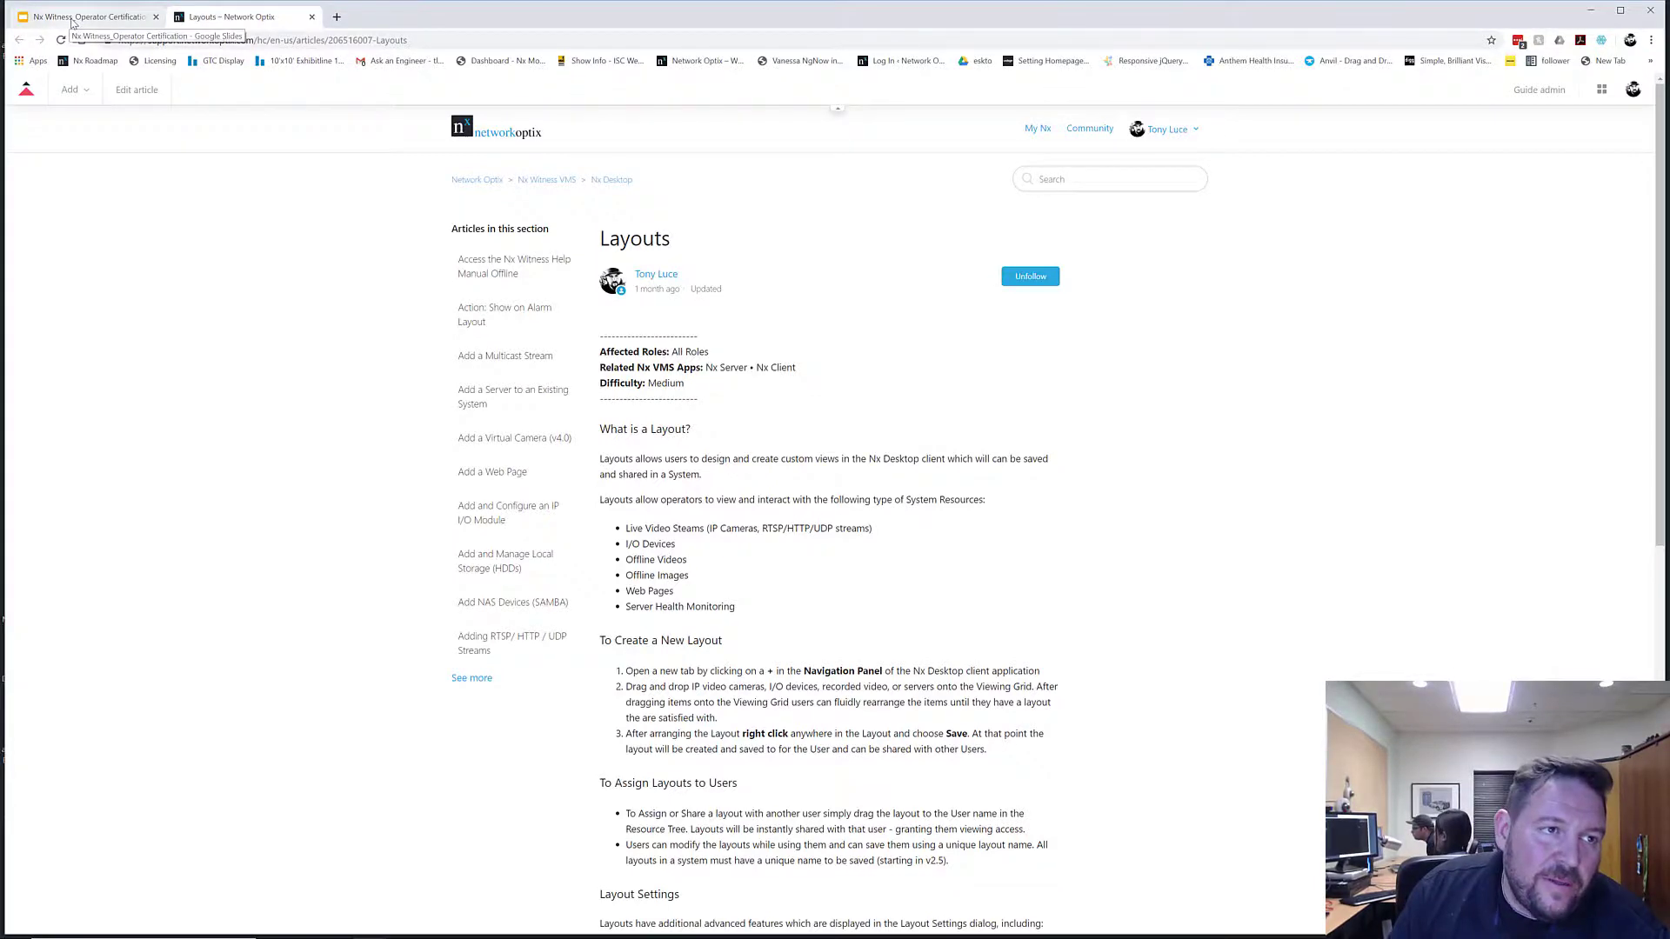
left_click(72, 18)
- Bring Nx Witness Client to the front and maximize its window to full screen
left_click(1591, 10)
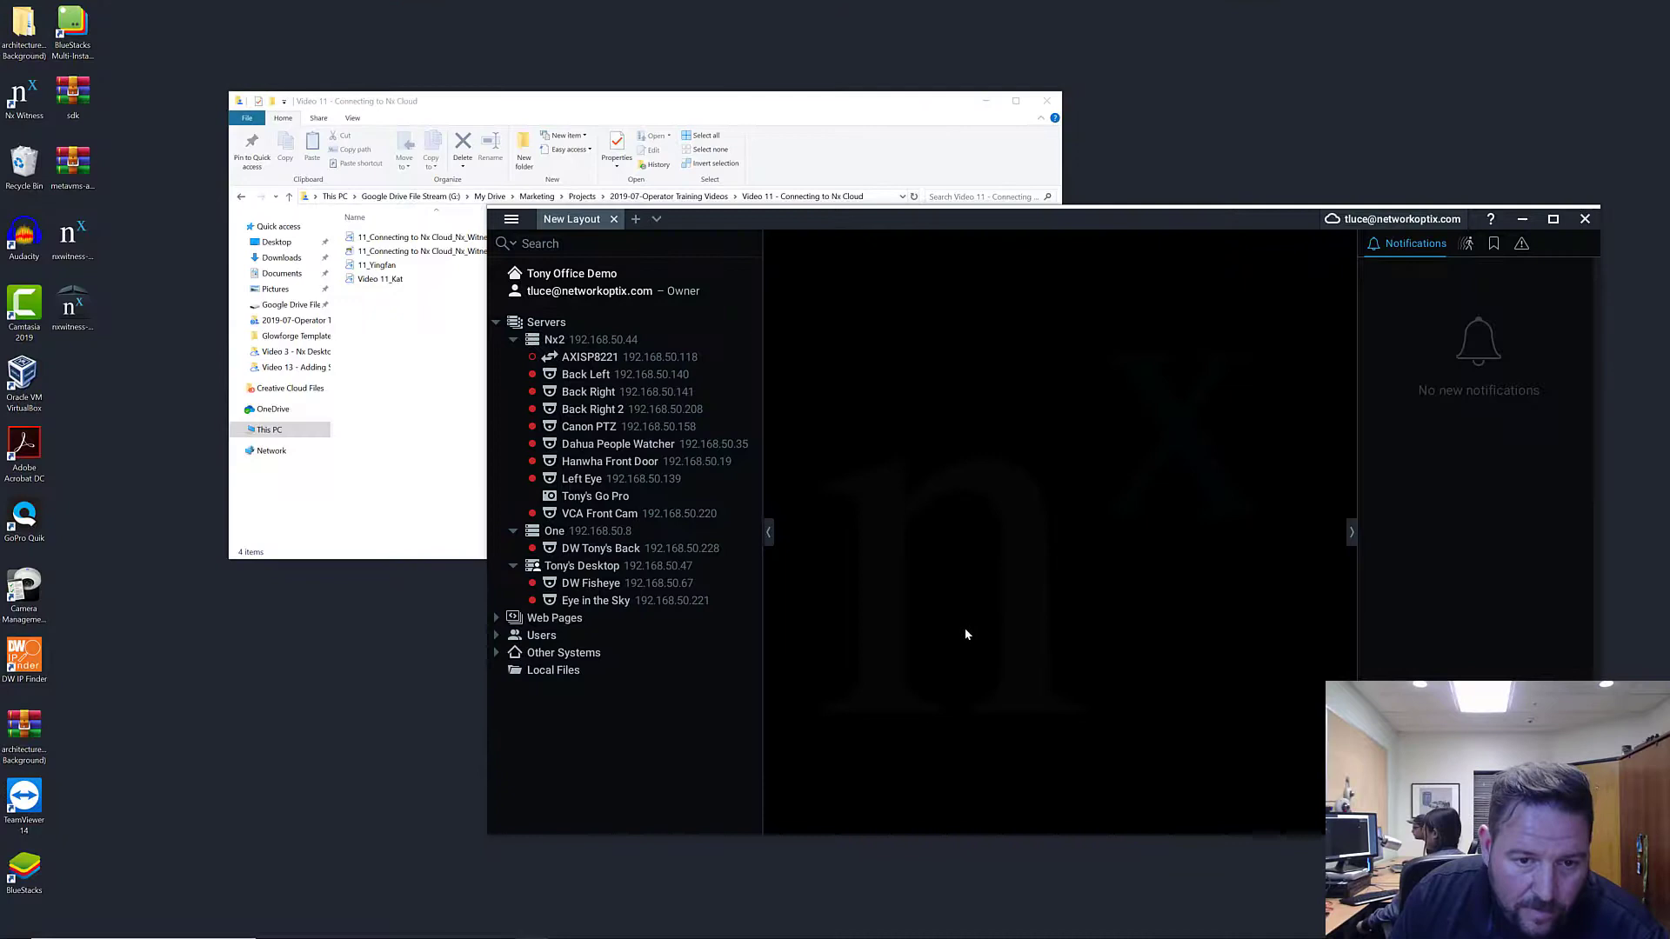
left_click(1554, 219)
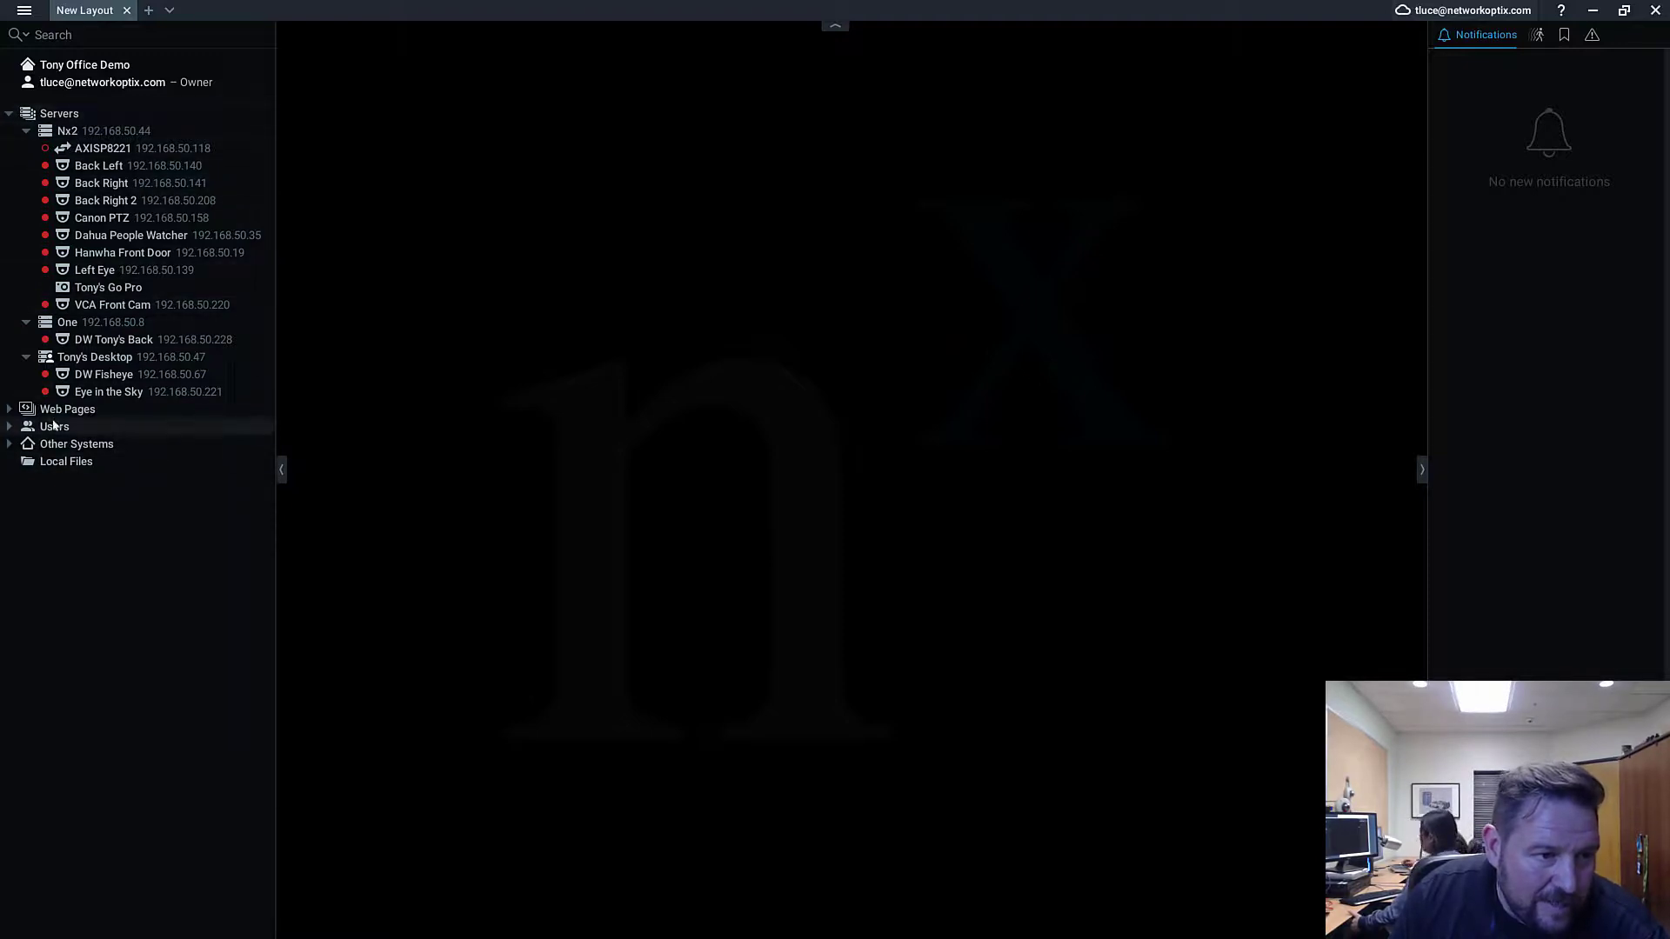
left_click(8, 427)
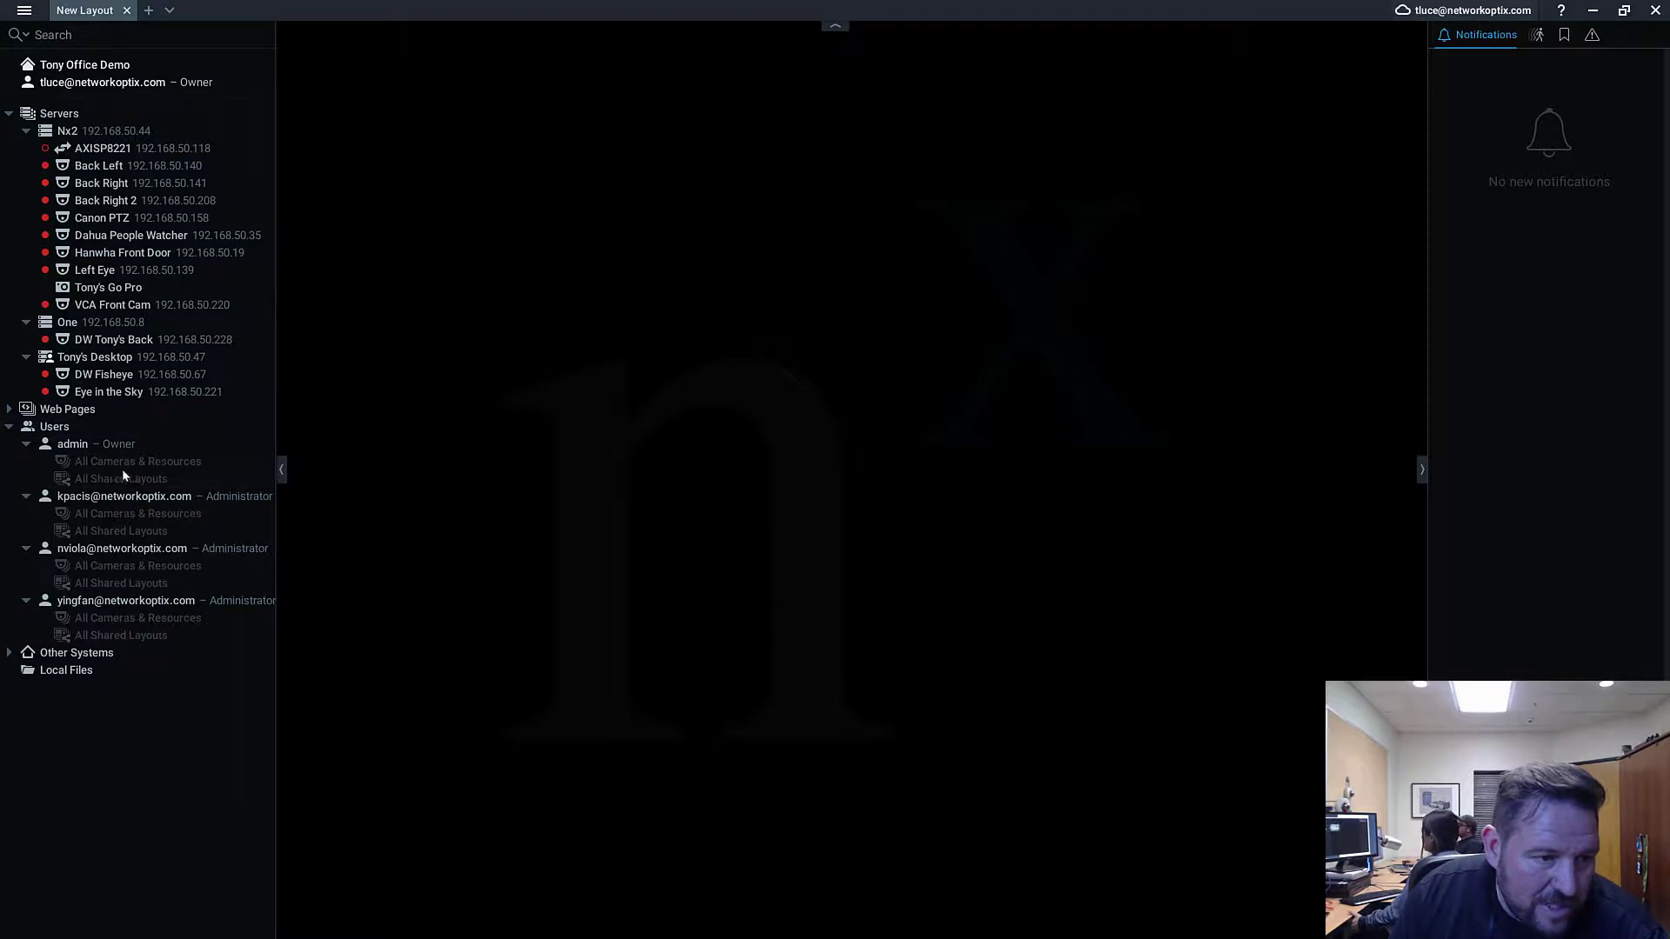
left_click(16, 428)
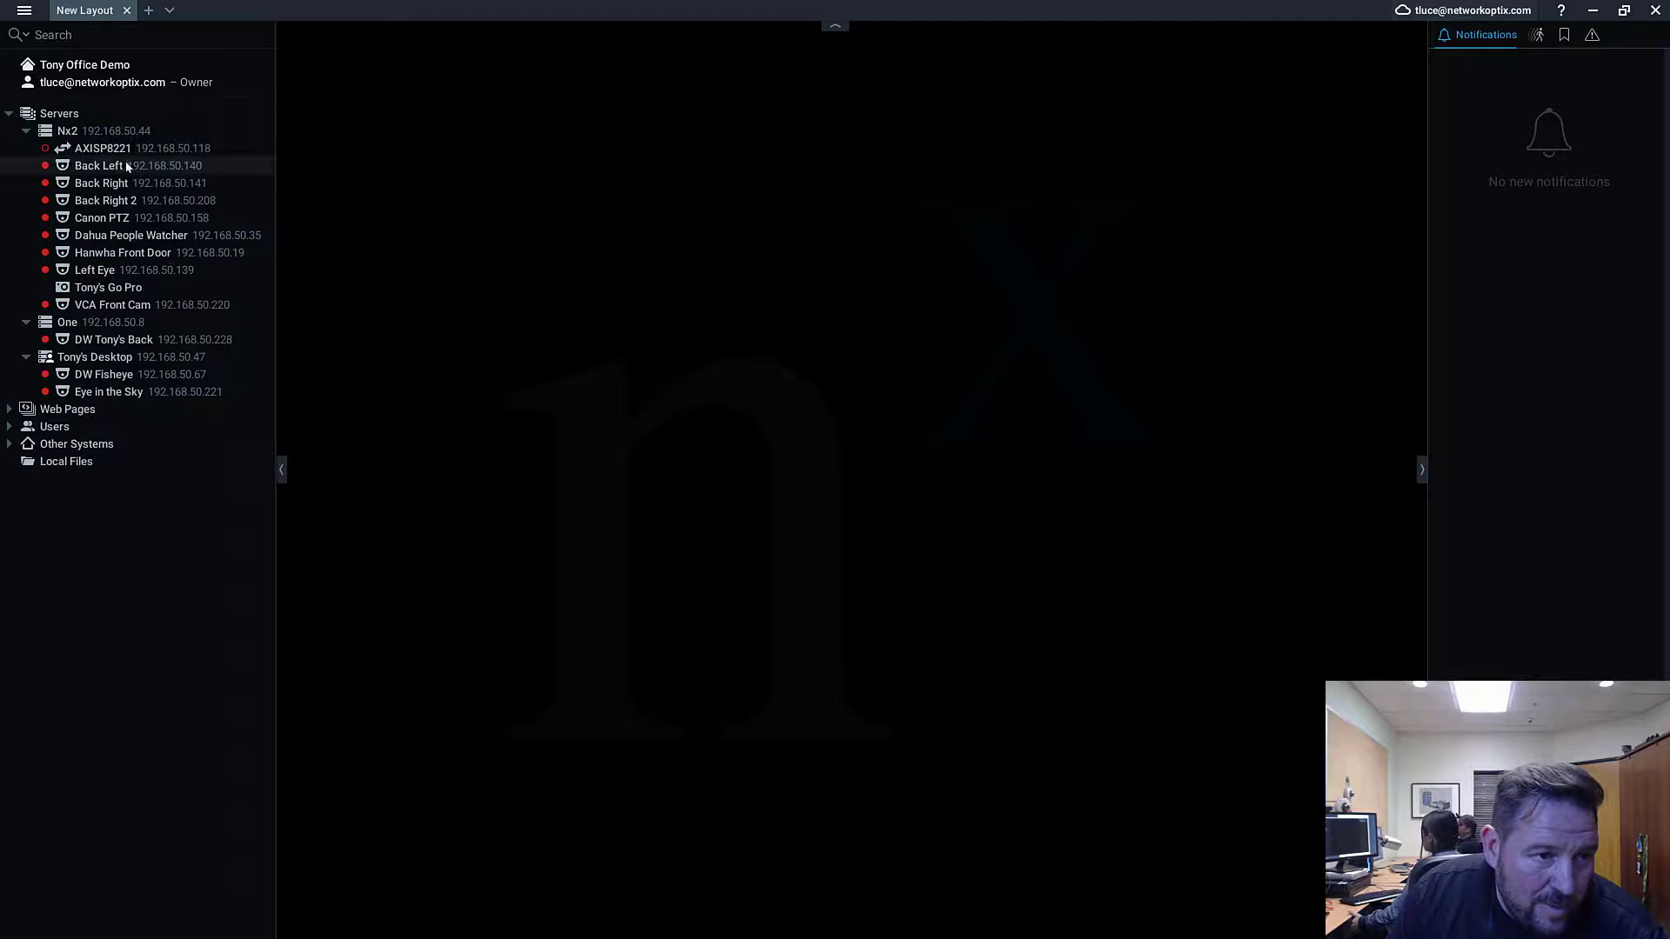
- Add the Back Left, Back Right and Canon PTZ cameras to the New Layout
mouse_move(154, 171)
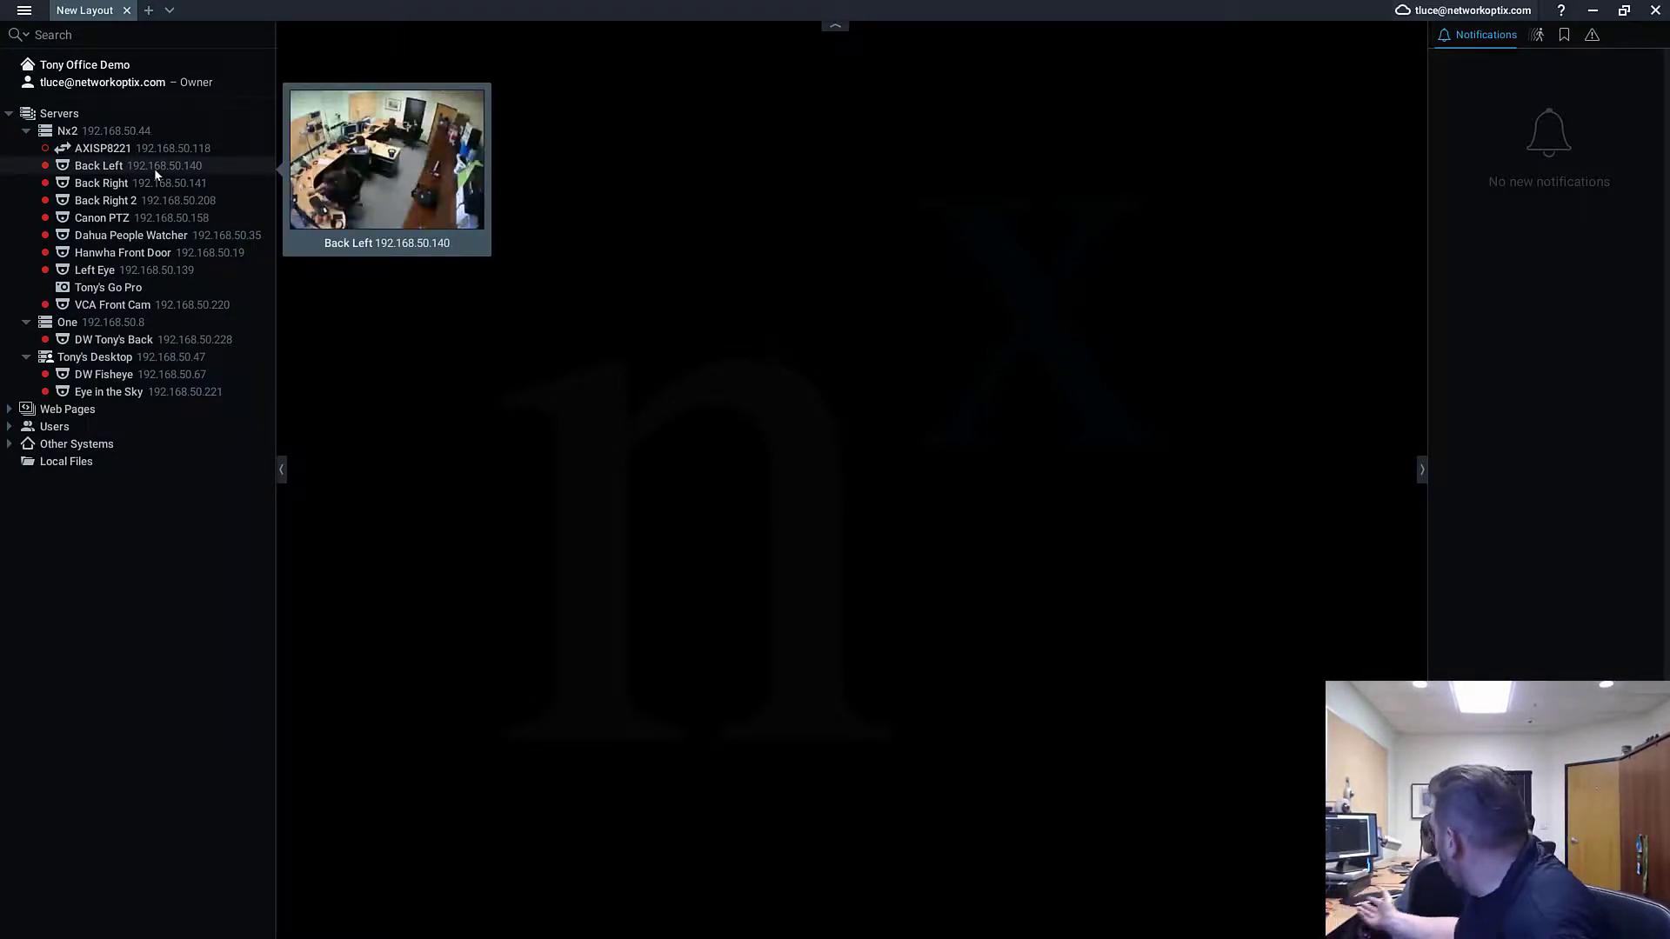
double_click(154, 169)
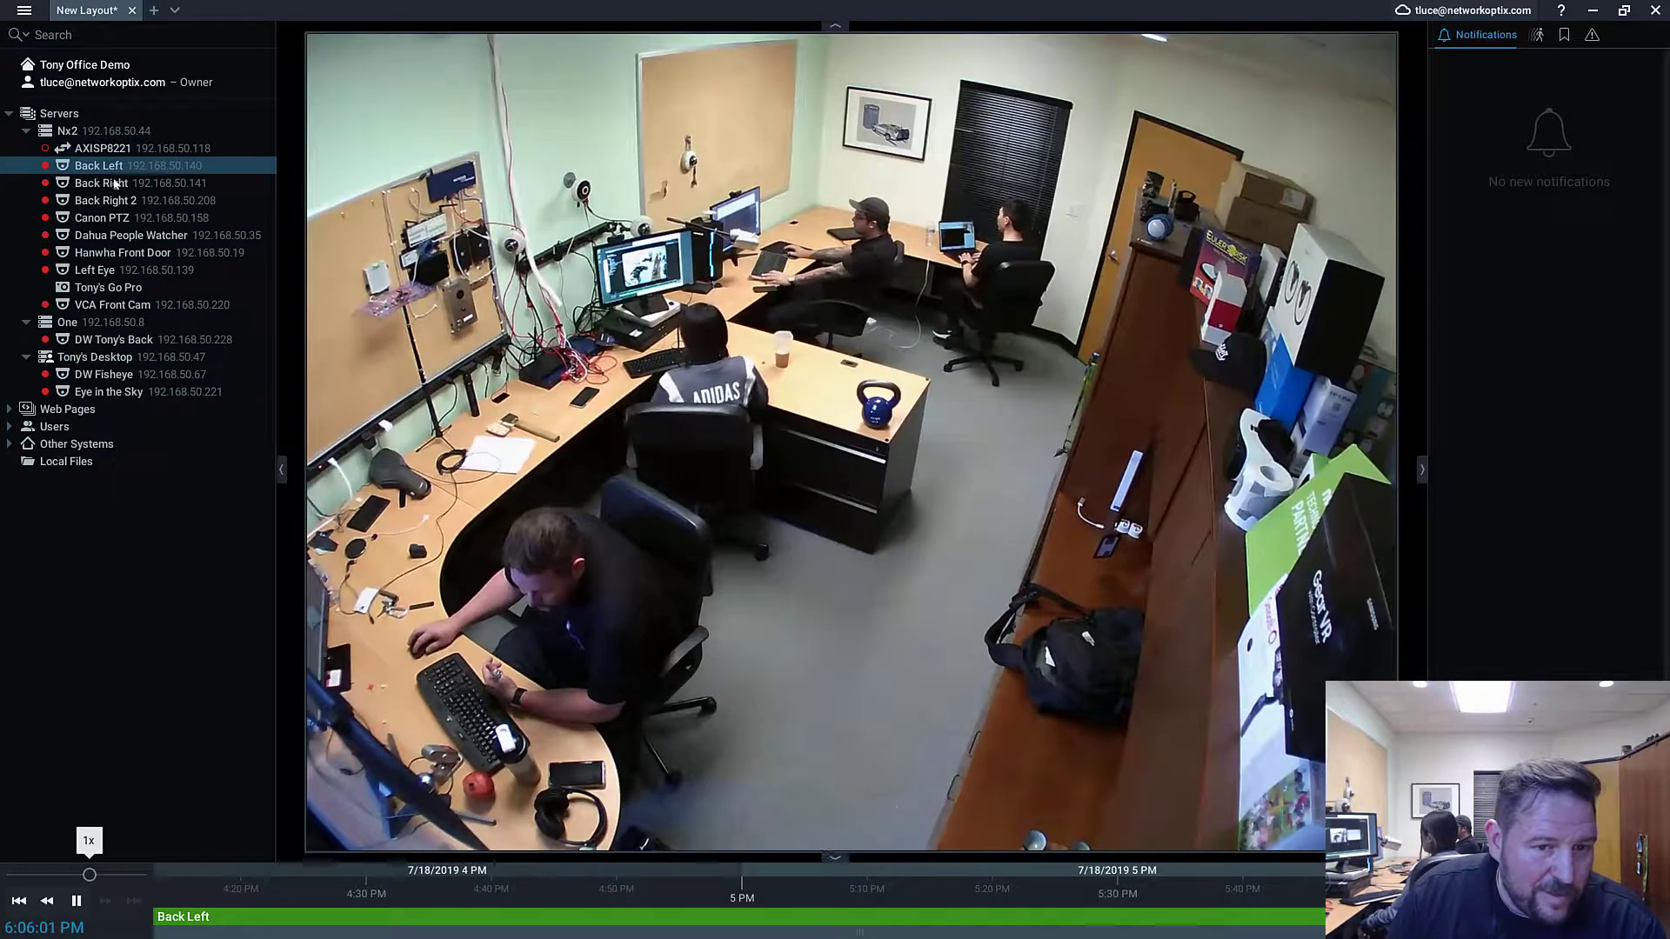
double_click(116, 184)
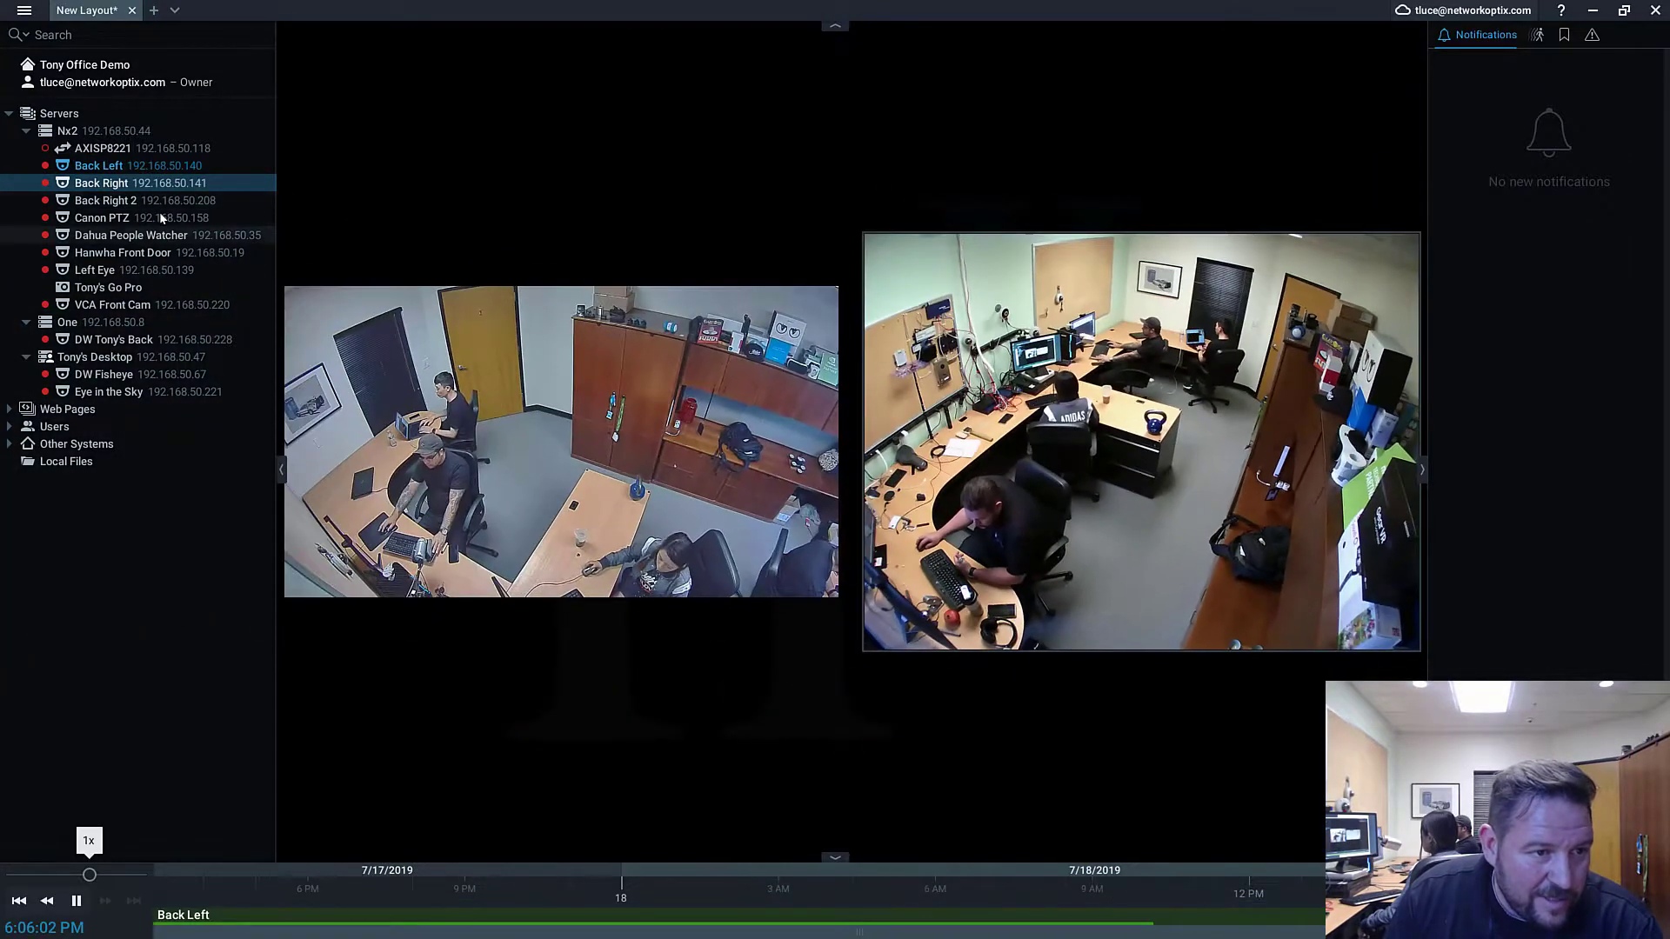
double_click(102, 218)
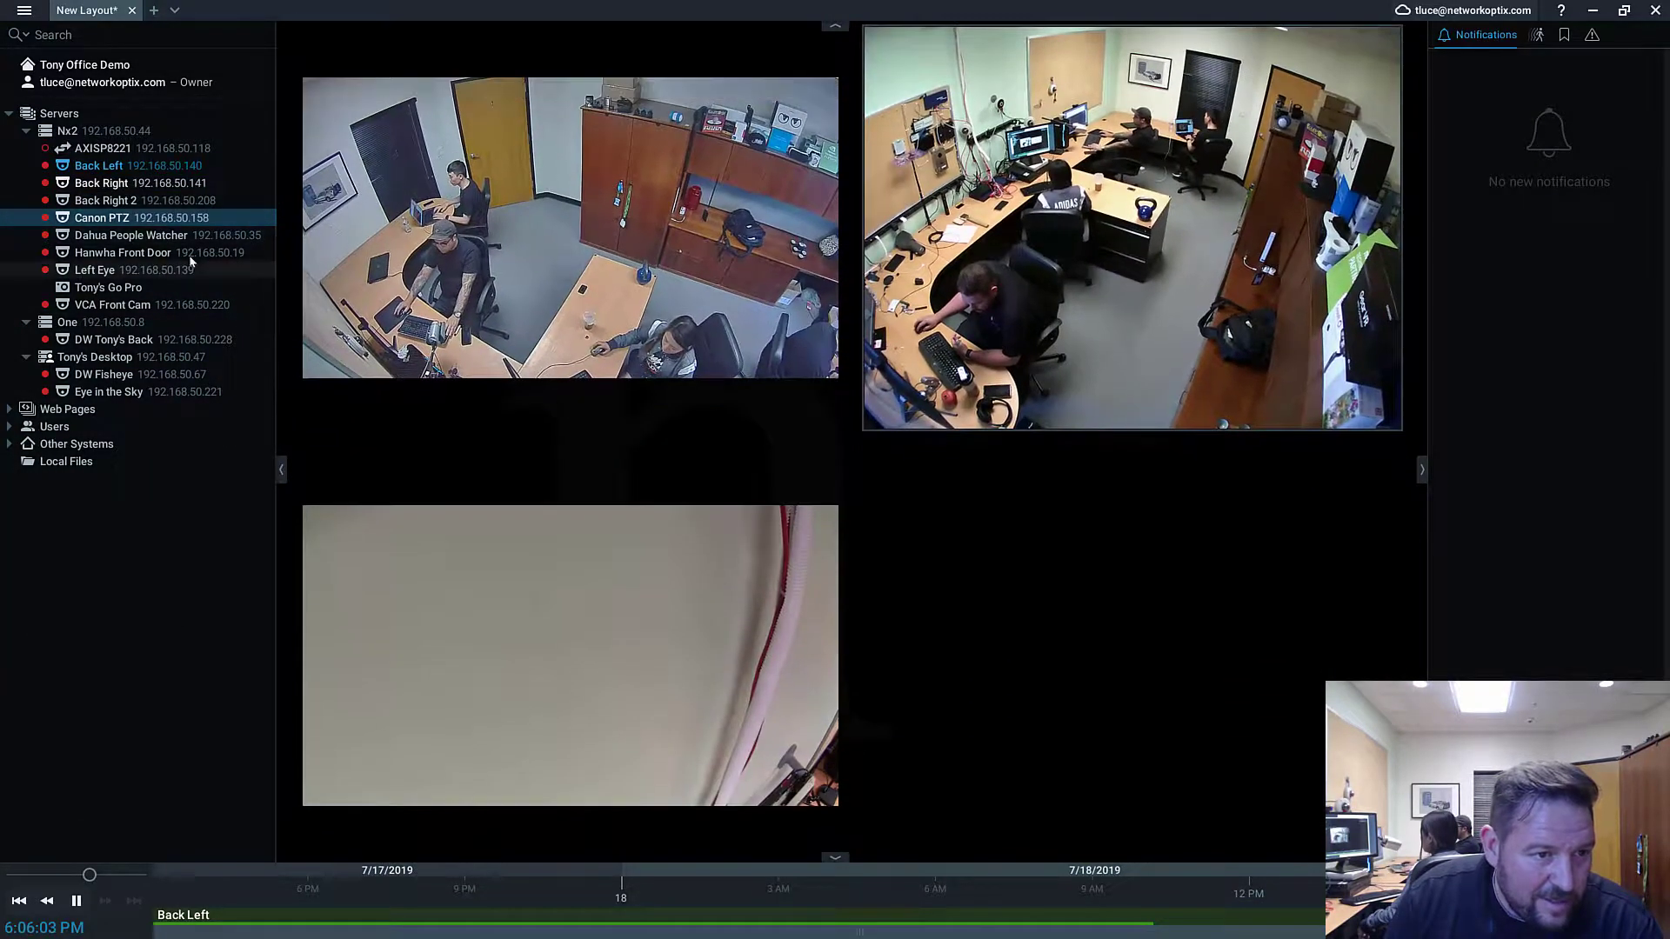
- Place Back Right 2 and DW Fisheye in the layout, removing the Canon PTZ and Back Left tiles
left_click_drag(166, 202, 991, 491)
left_click(831, 519)
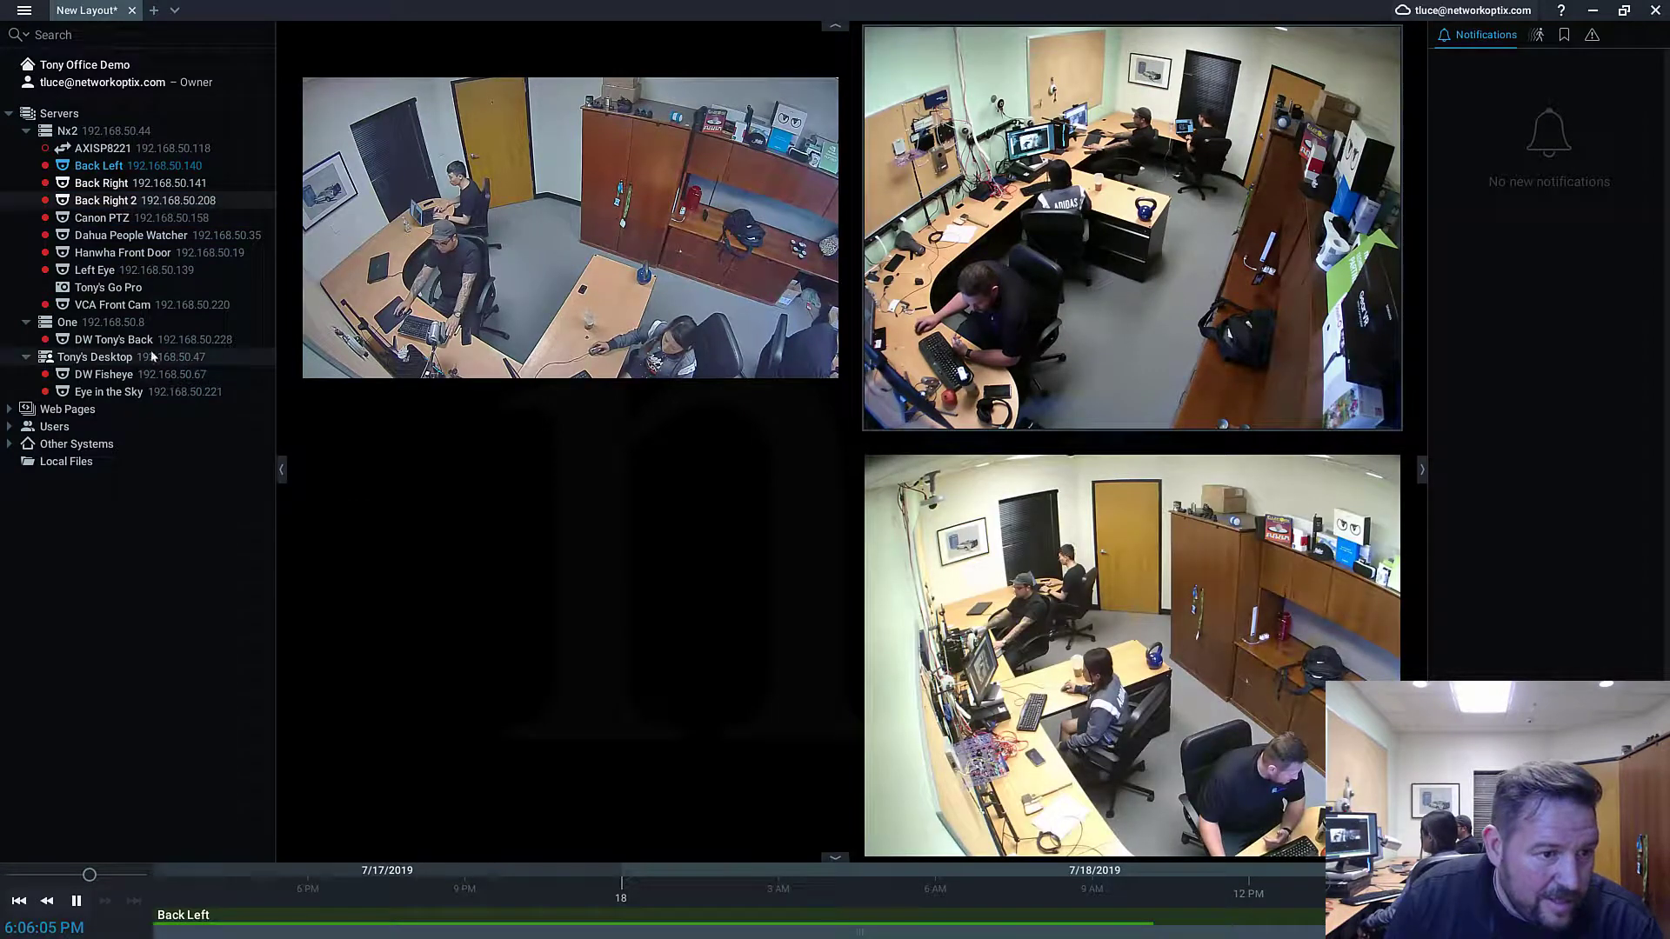
left_click(104, 374)
left_click_drag(640, 591, 639, 591)
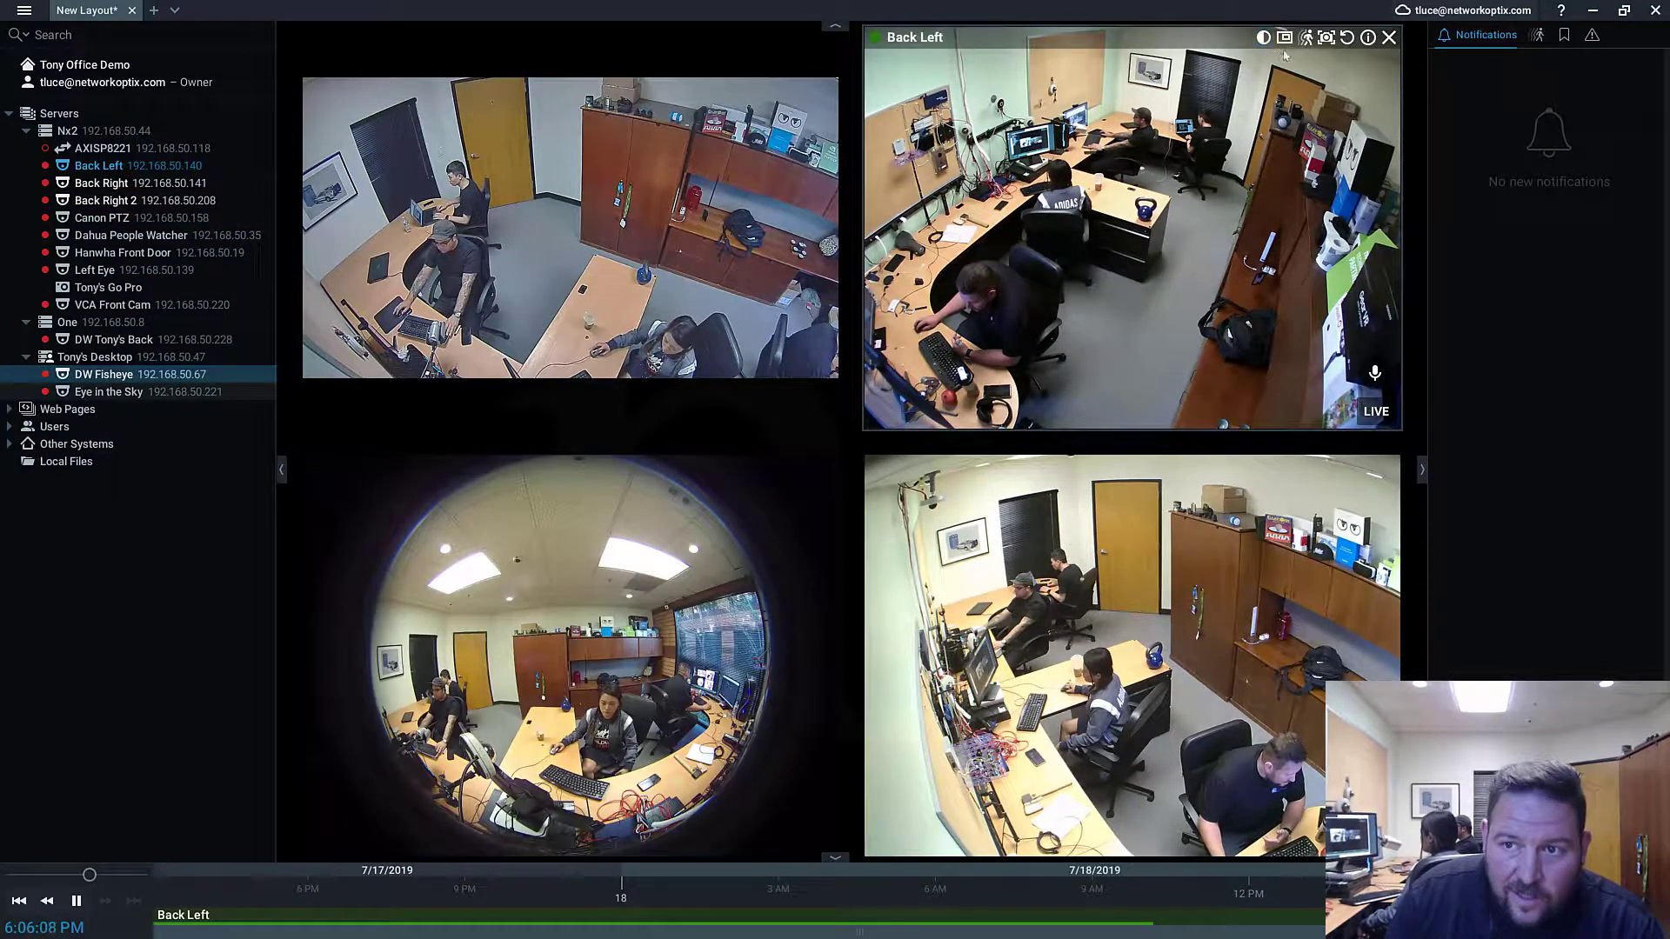
left_click(1390, 35)
- Leave only DW Fisheye and create zoom windows on the woman at the desk and the man in the cap
left_click(829, 87)
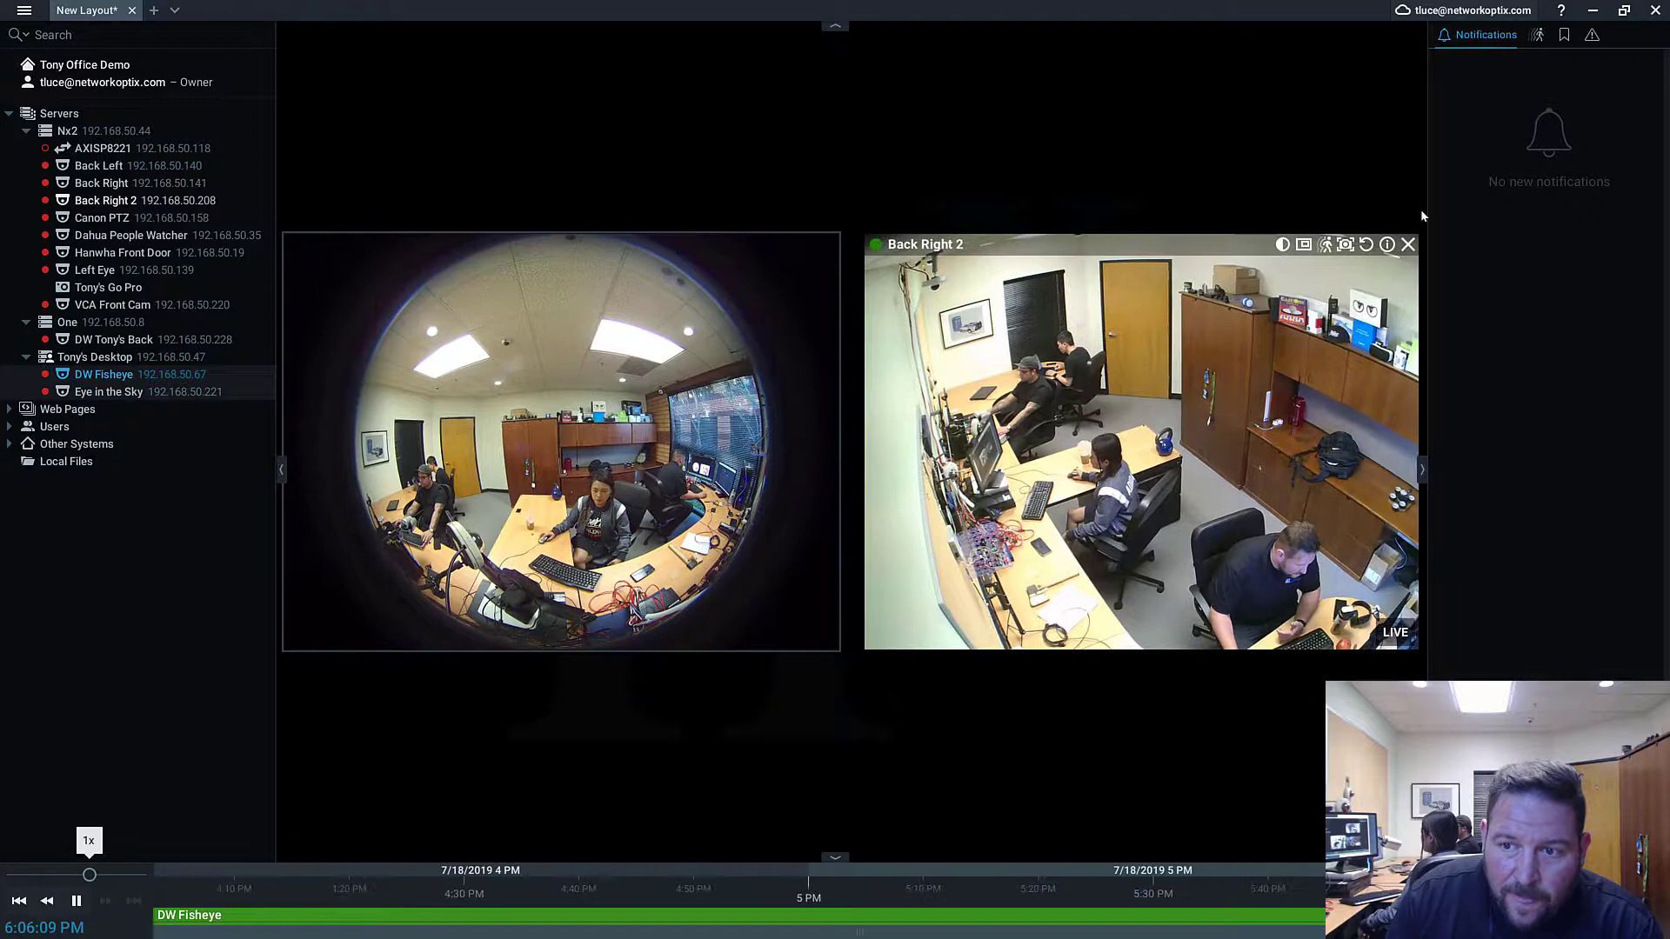
left_click(1409, 235)
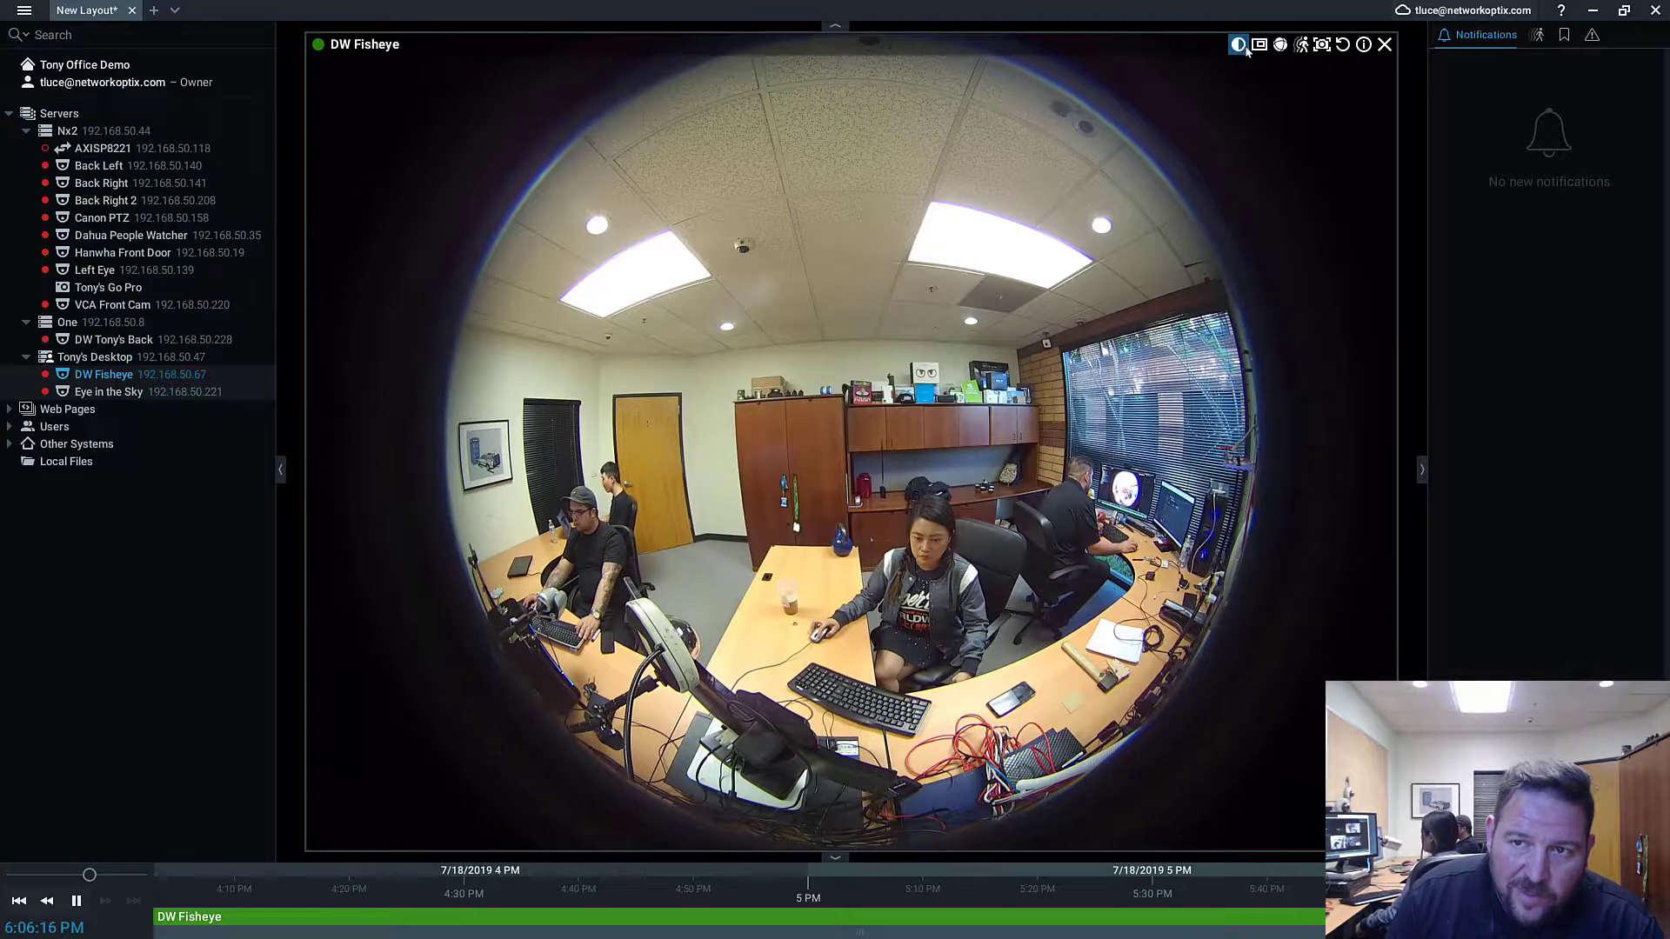
left_click_drag(859, 474, 1089, 641)
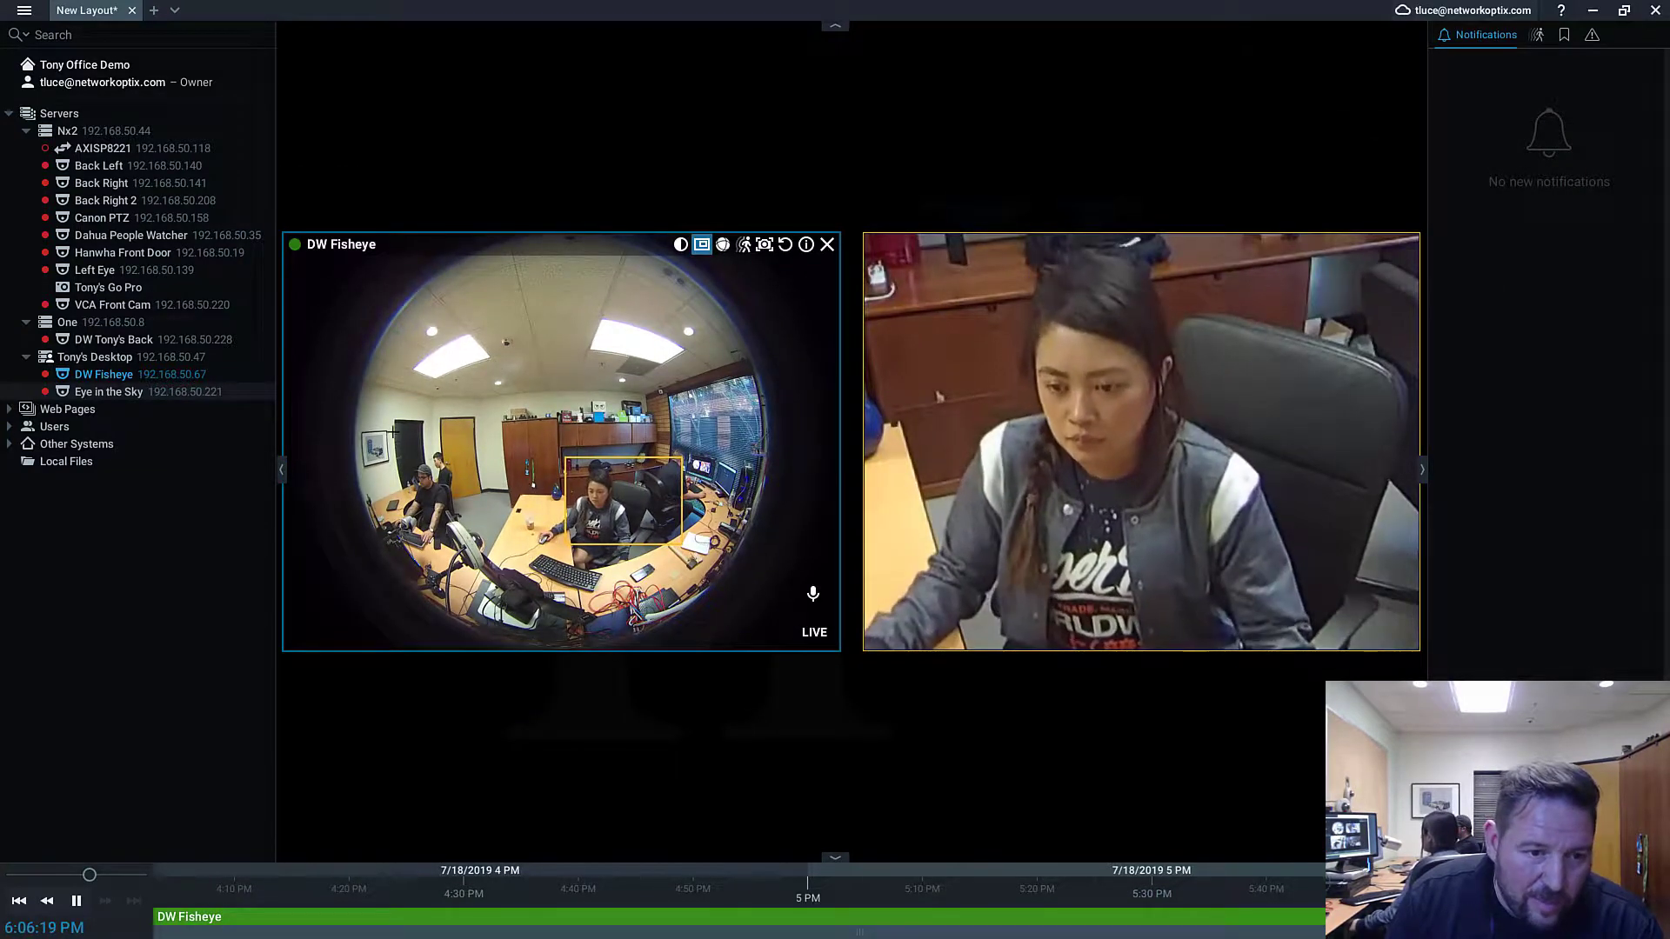
left_click_drag(385, 430, 482, 505)
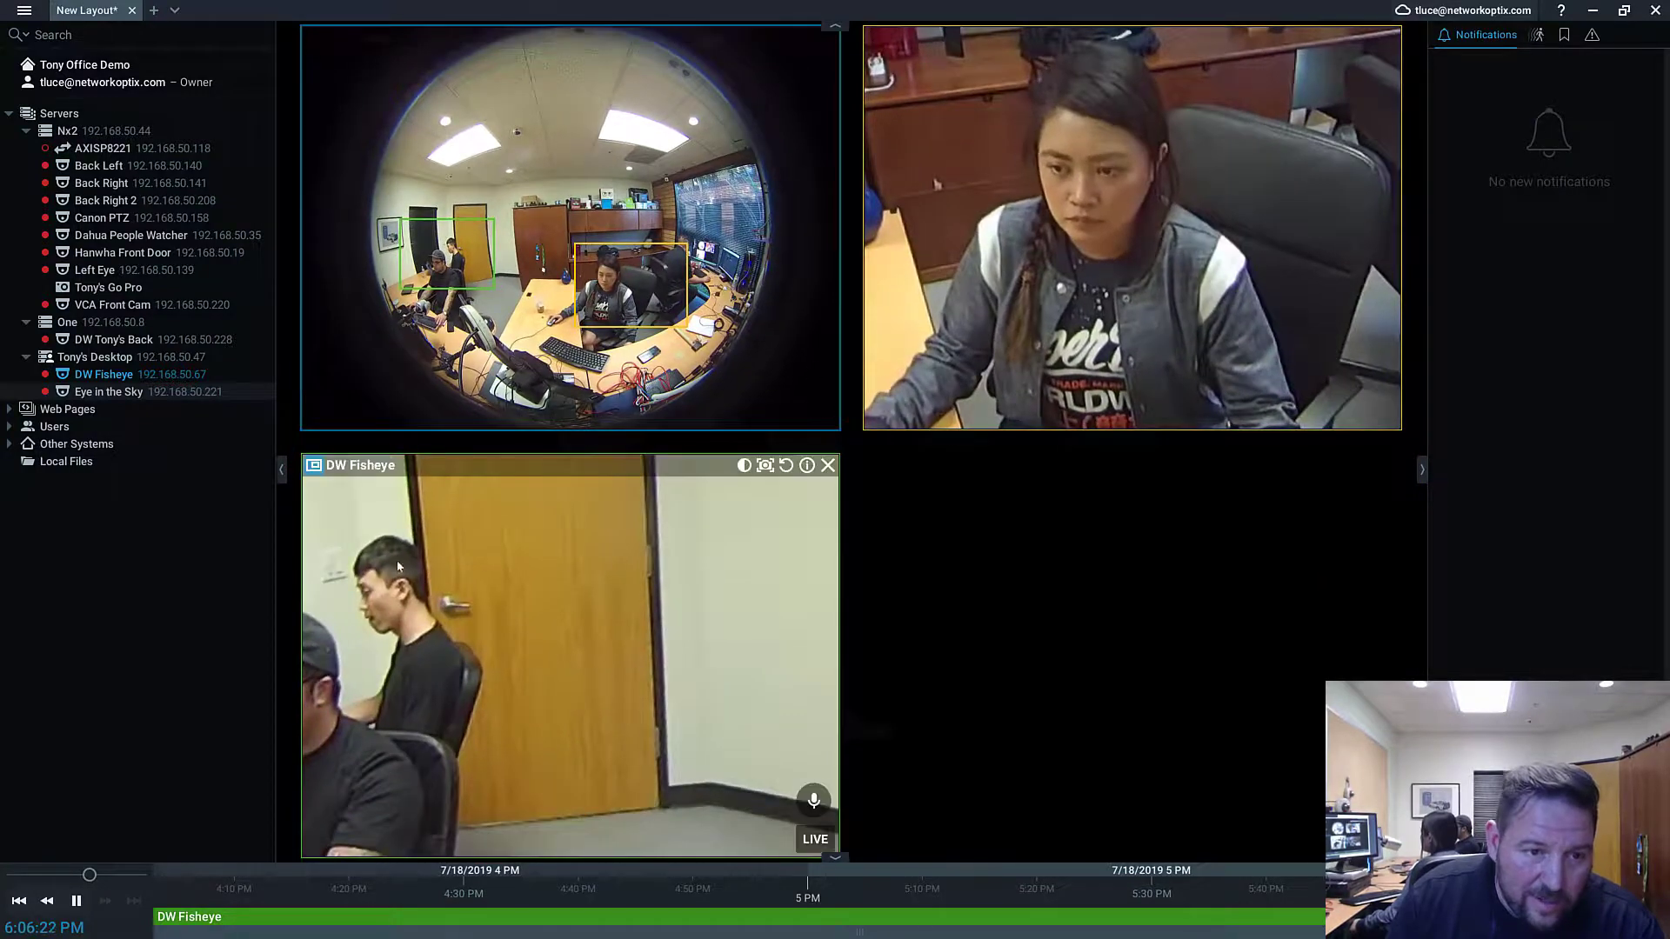
left_click_drag(472, 283, 433, 289)
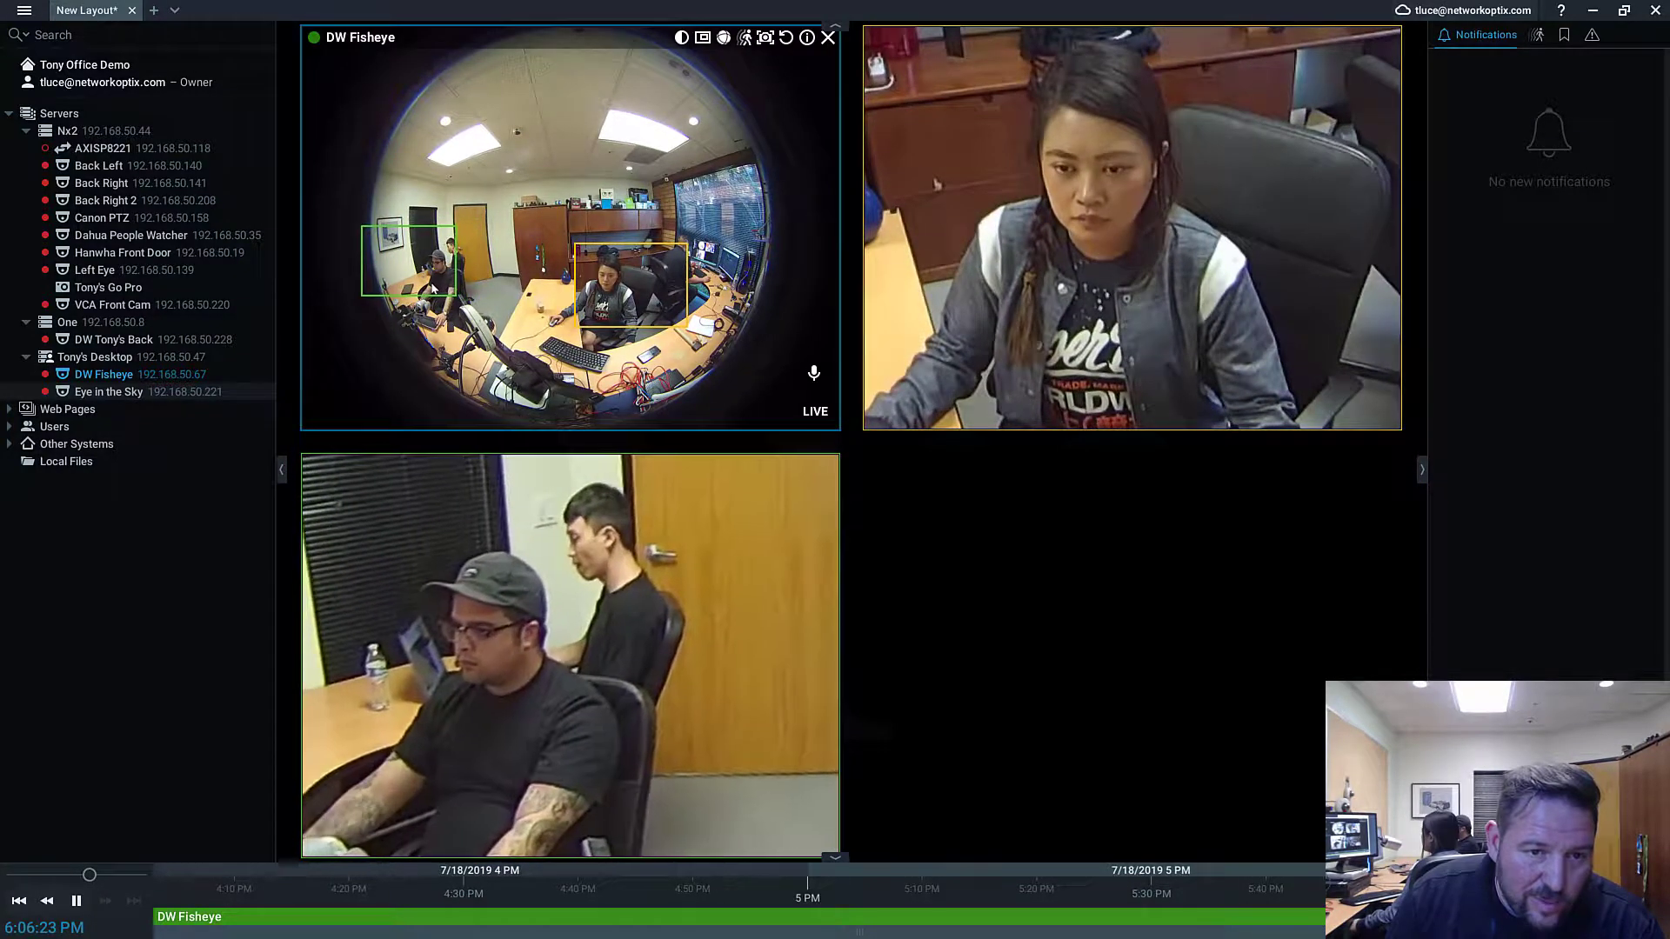
left_click(701, 39)
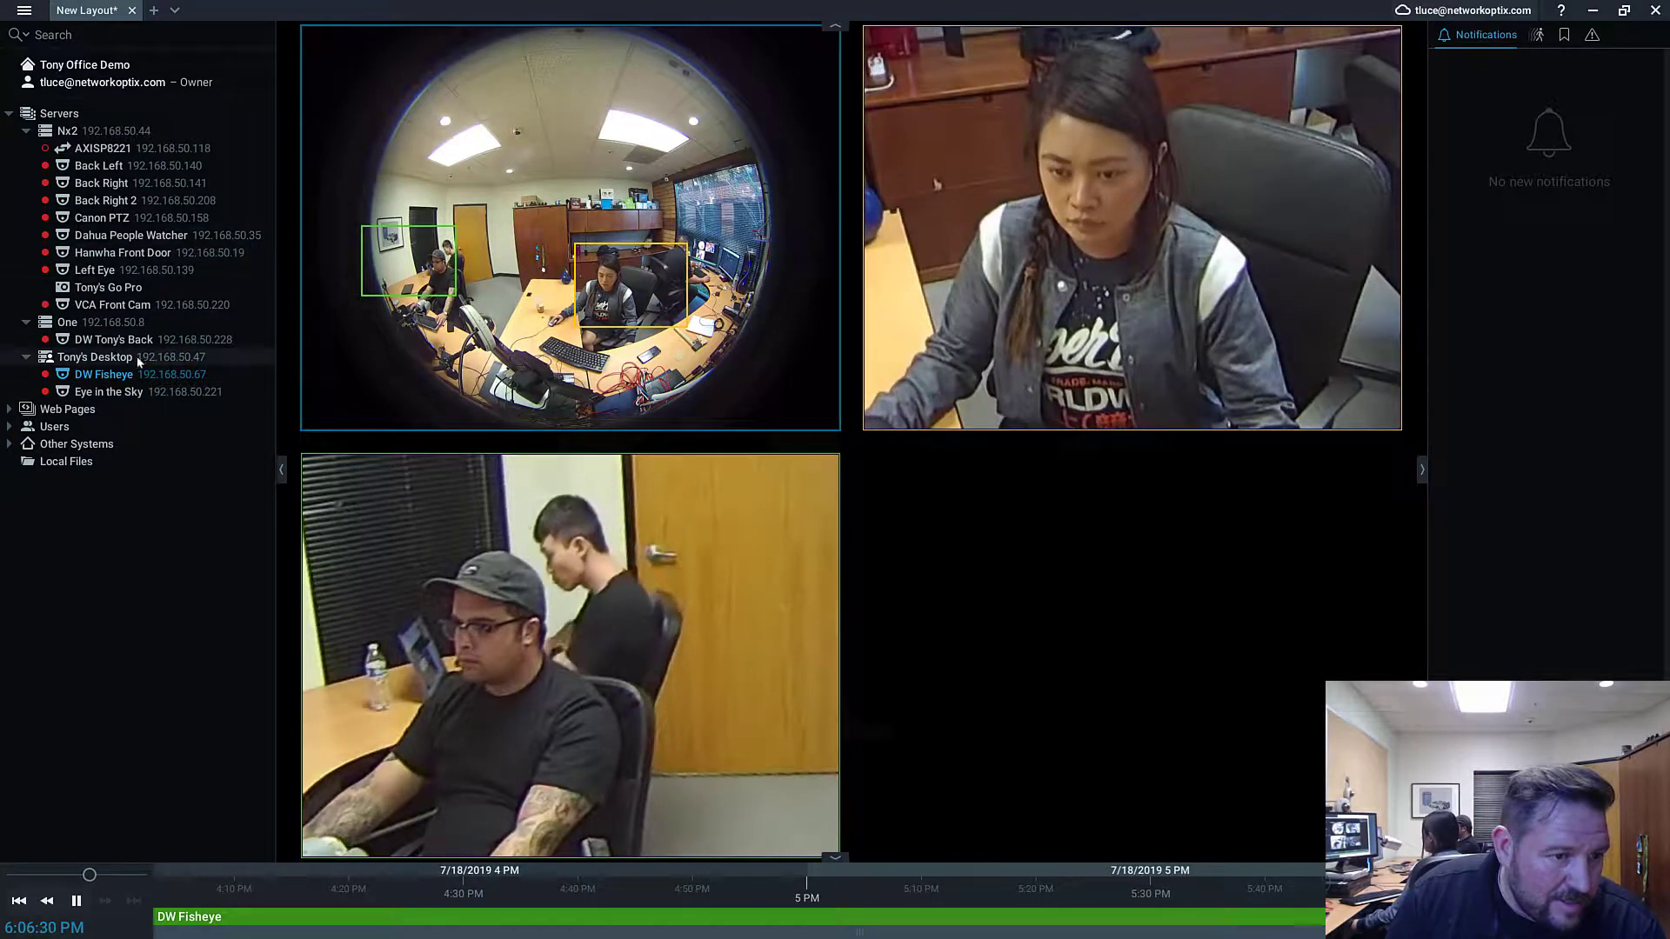
- Add Eye in the Sky to the empty bottom-right cell with dewarping turned on
left_click_drag(146, 393, 1026, 625)
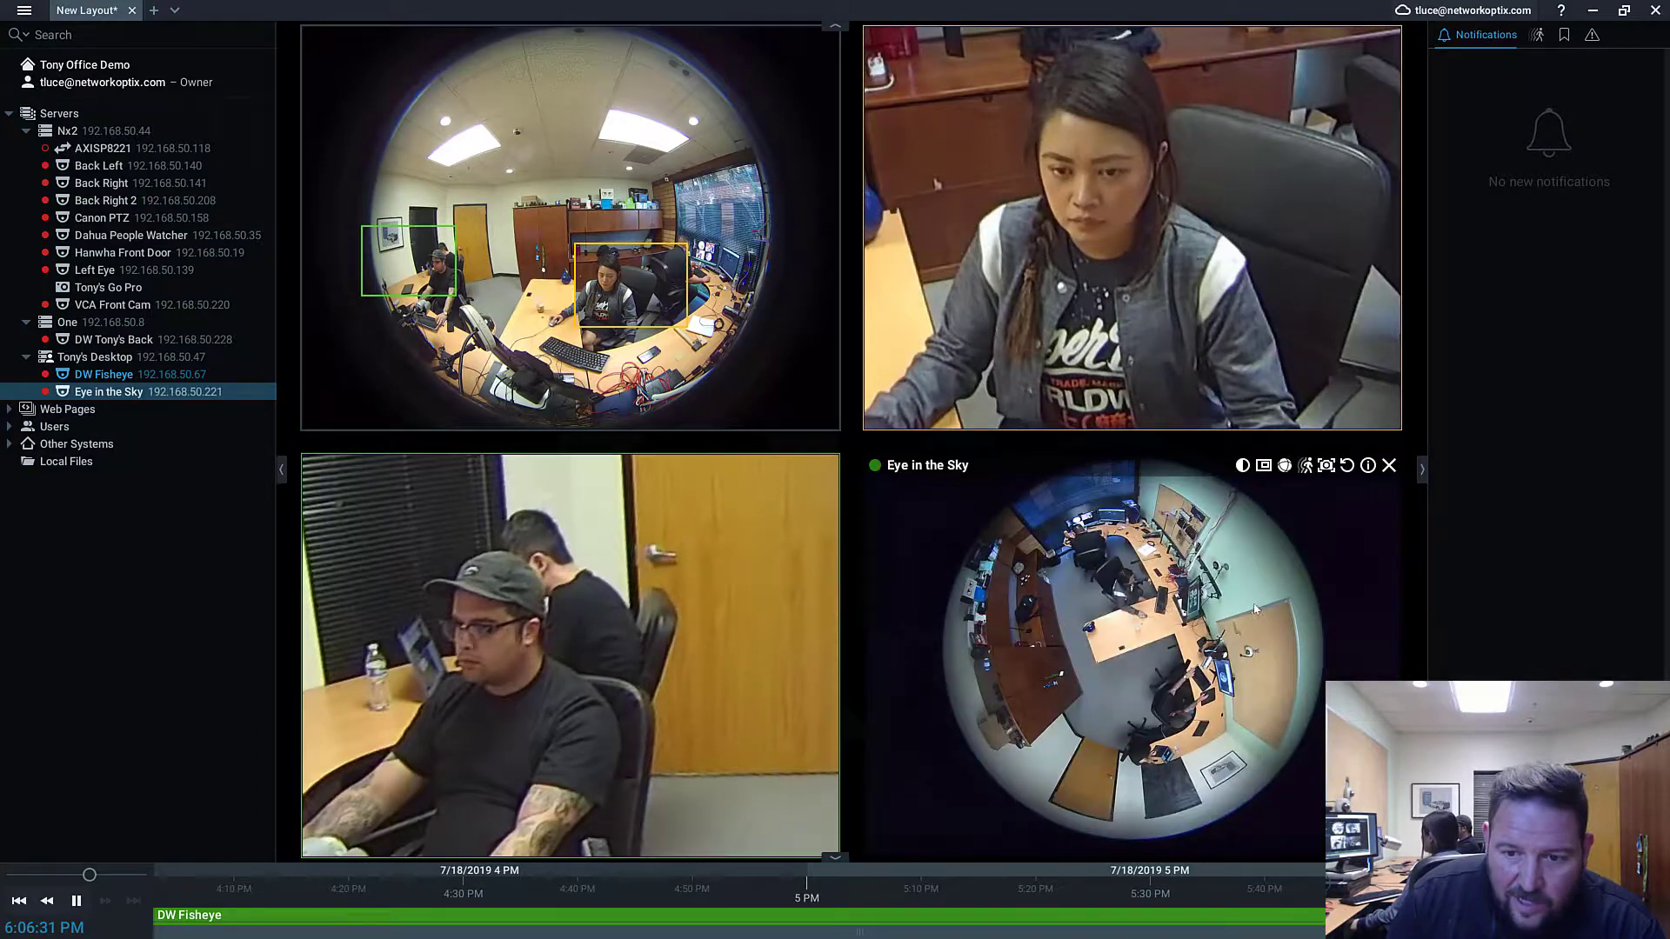
left_click(1286, 468)
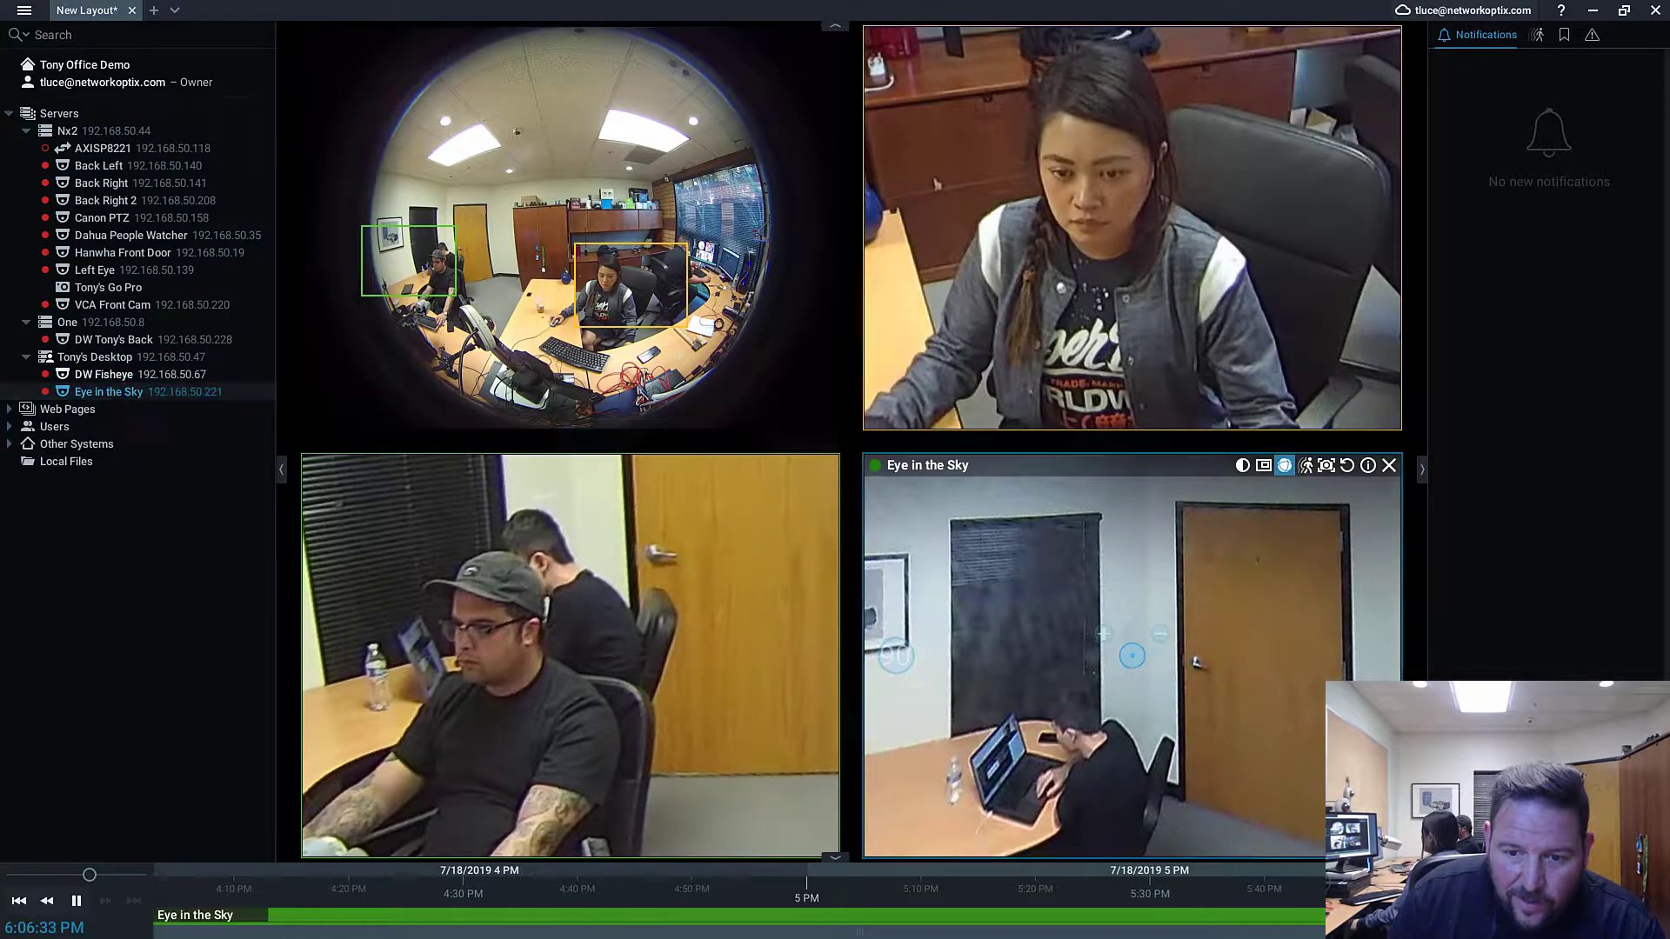
left_click_drag(1132, 655, 1033, 672)
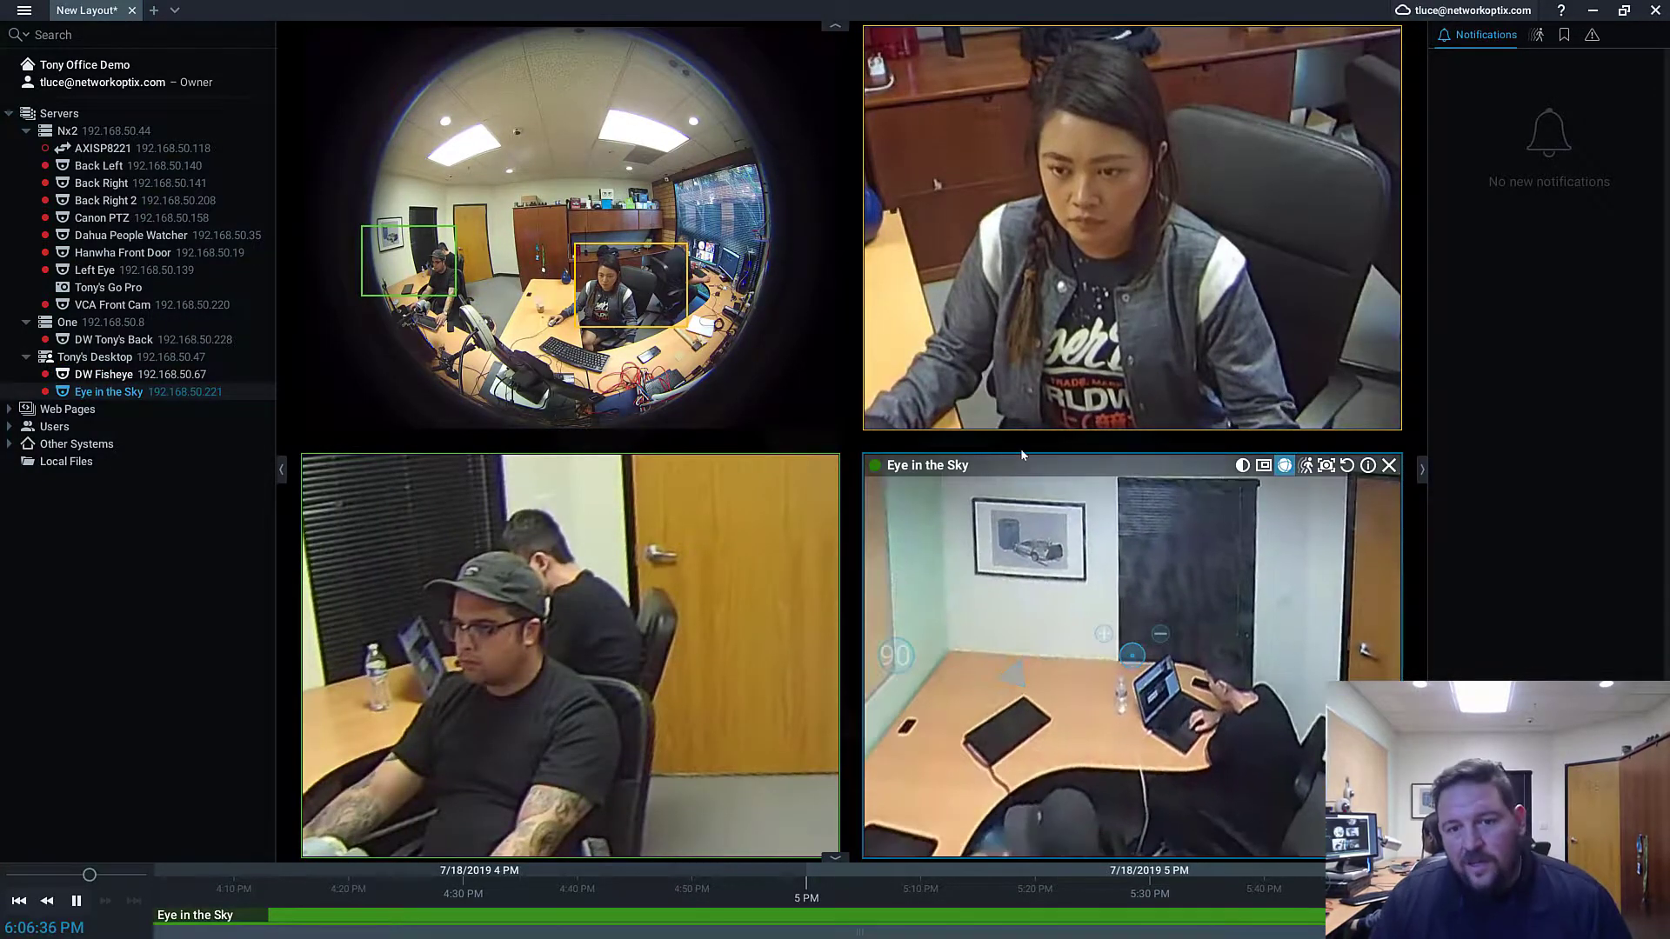
- Save the four-tile layout as 'Tony Layout' and select it under Layouts in the resource tree
right_click(858, 448)
left_click(961, 532)
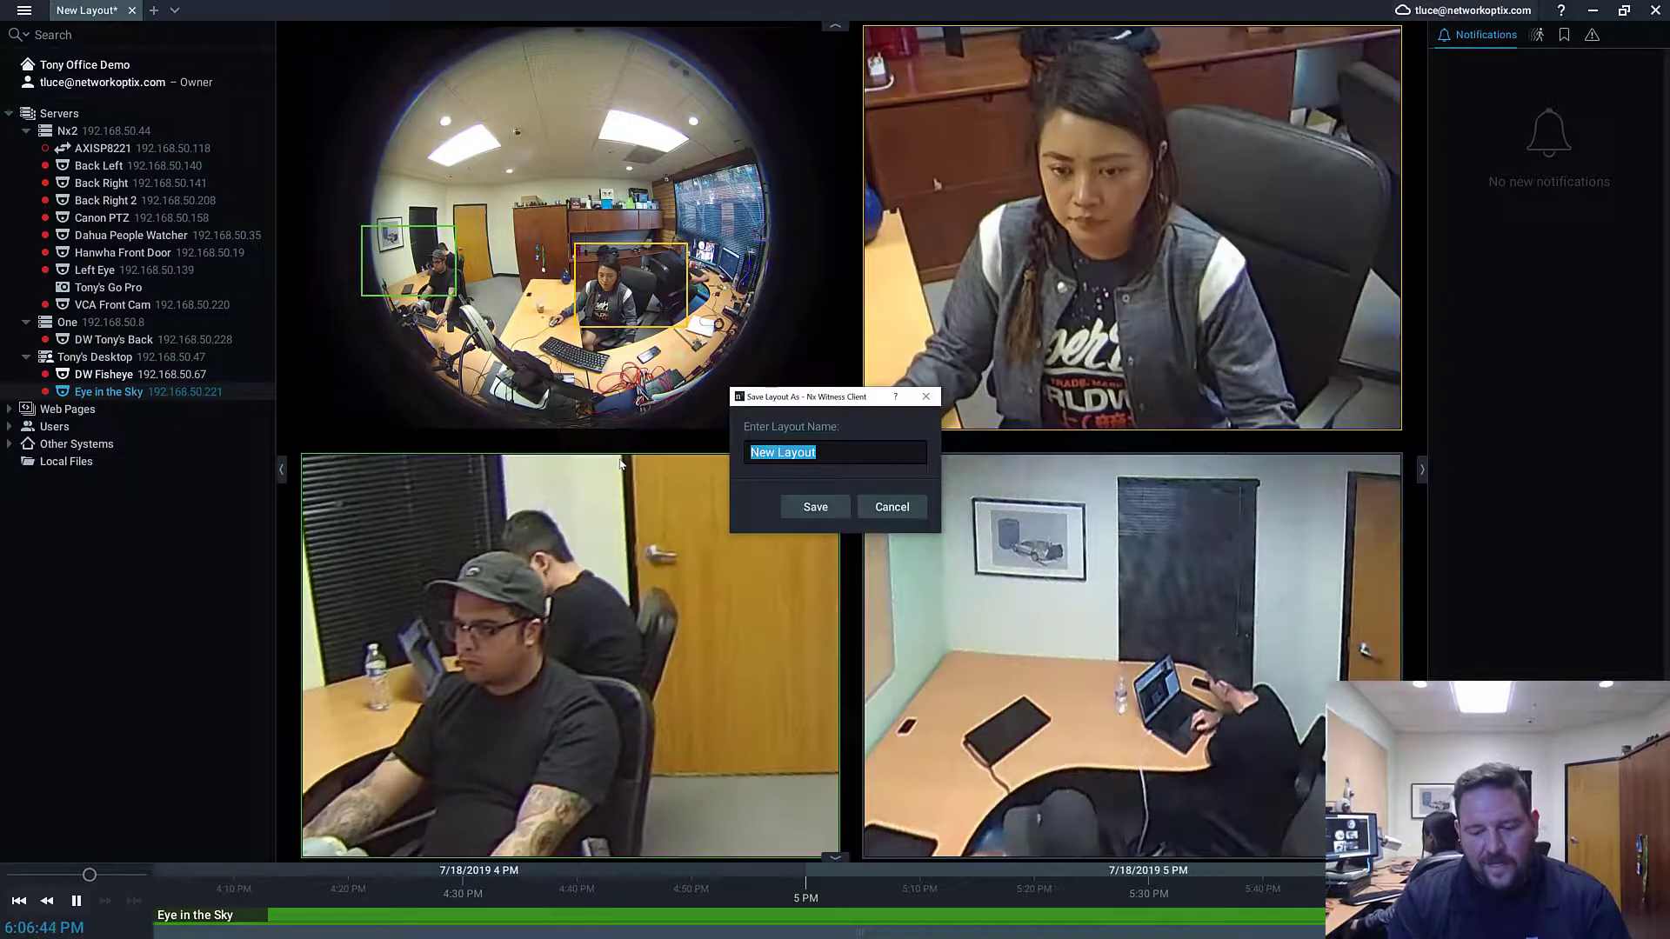
type("Tony Layout")
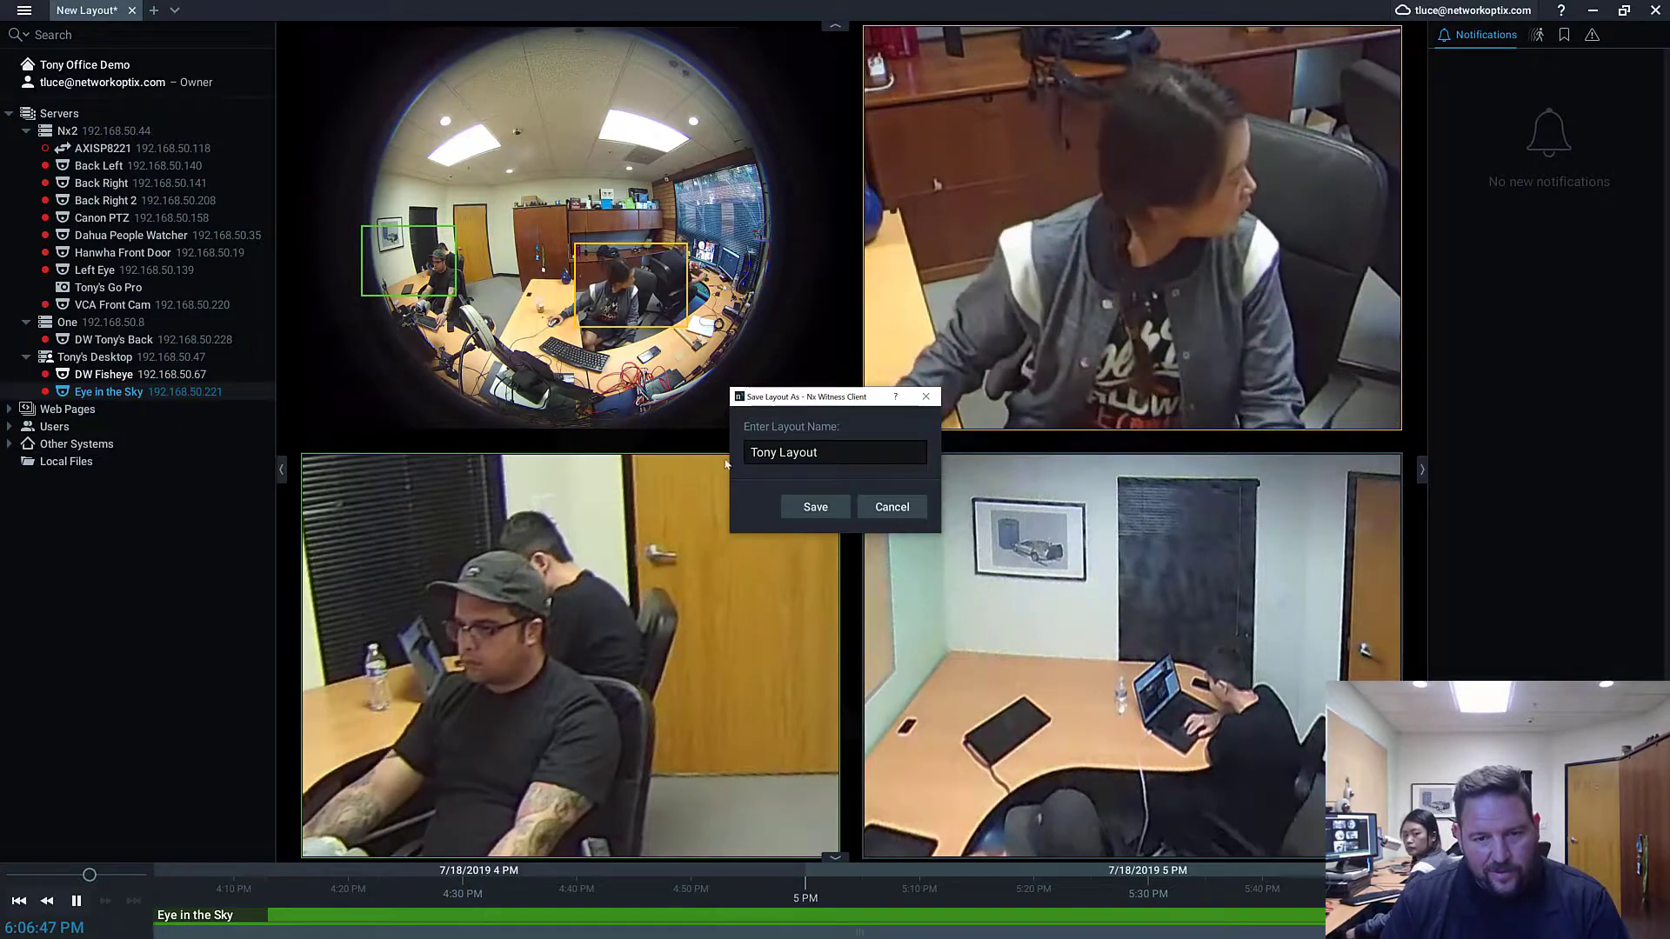
left_click(837, 509)
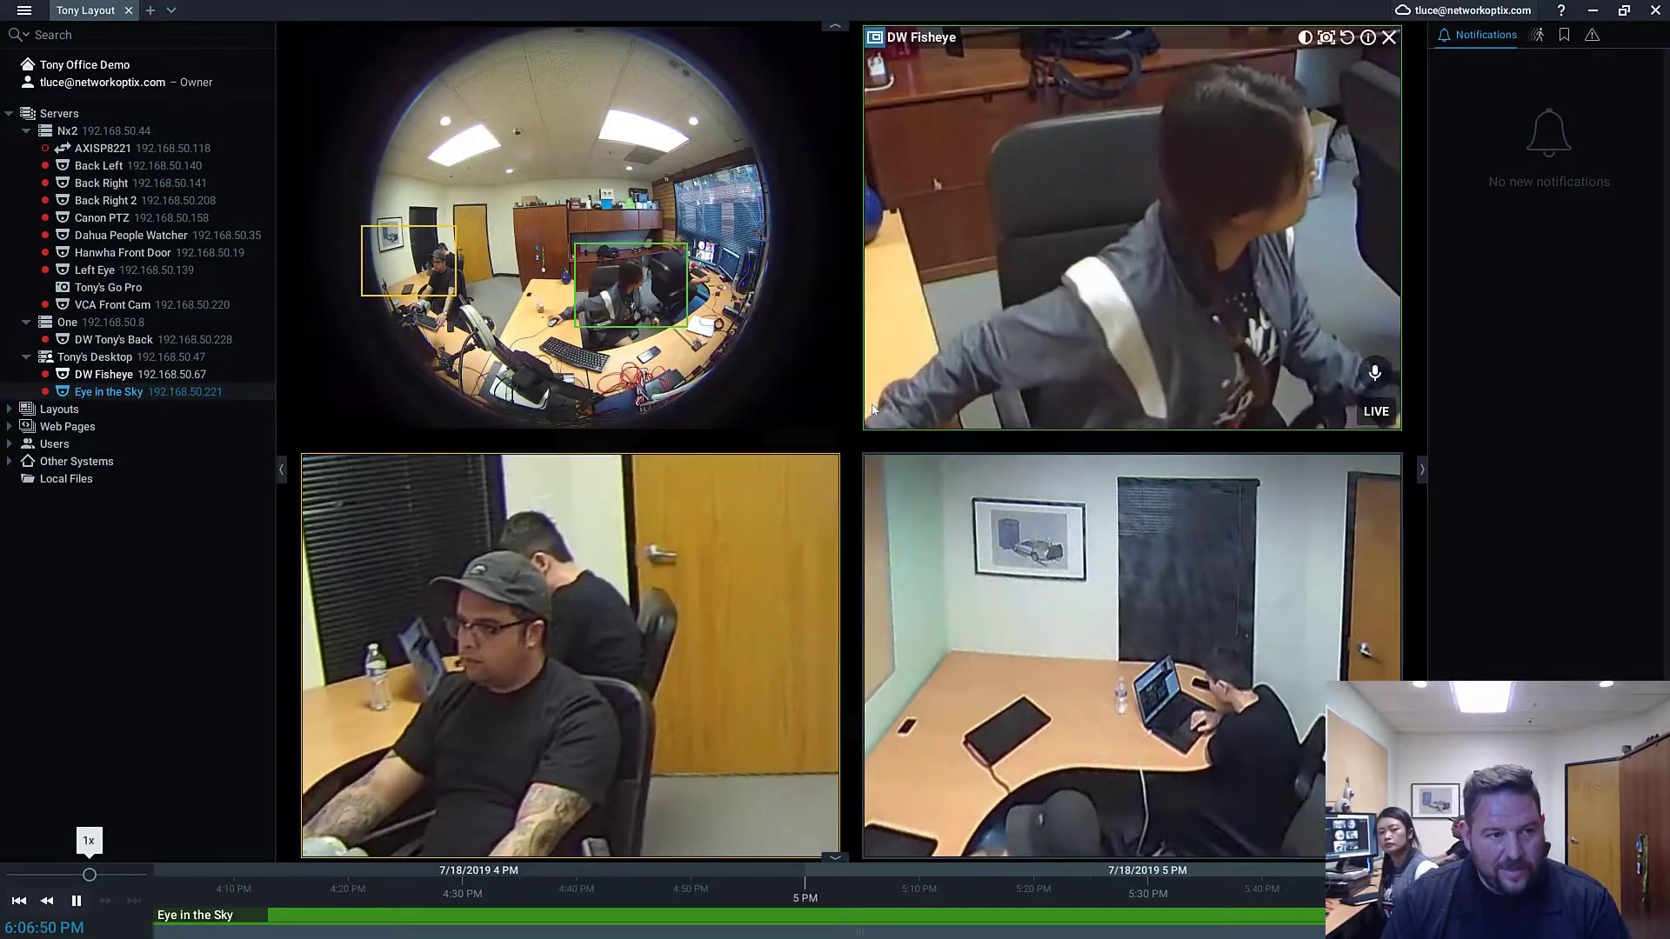
double_click(60, 408)
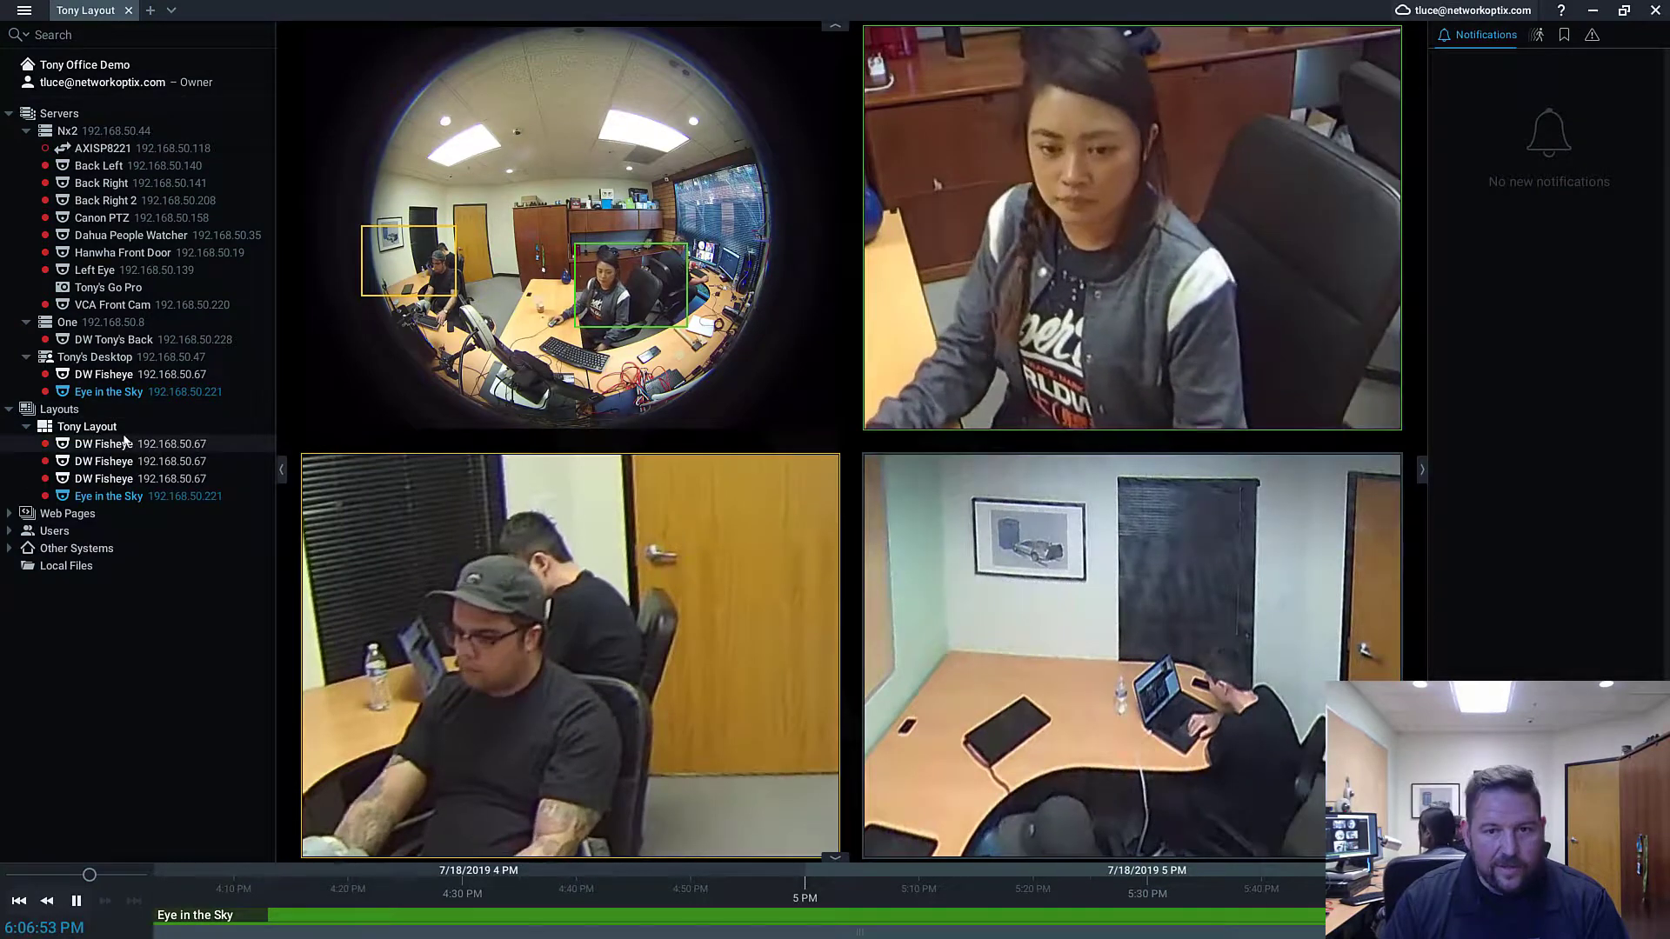
left_click(38, 431)
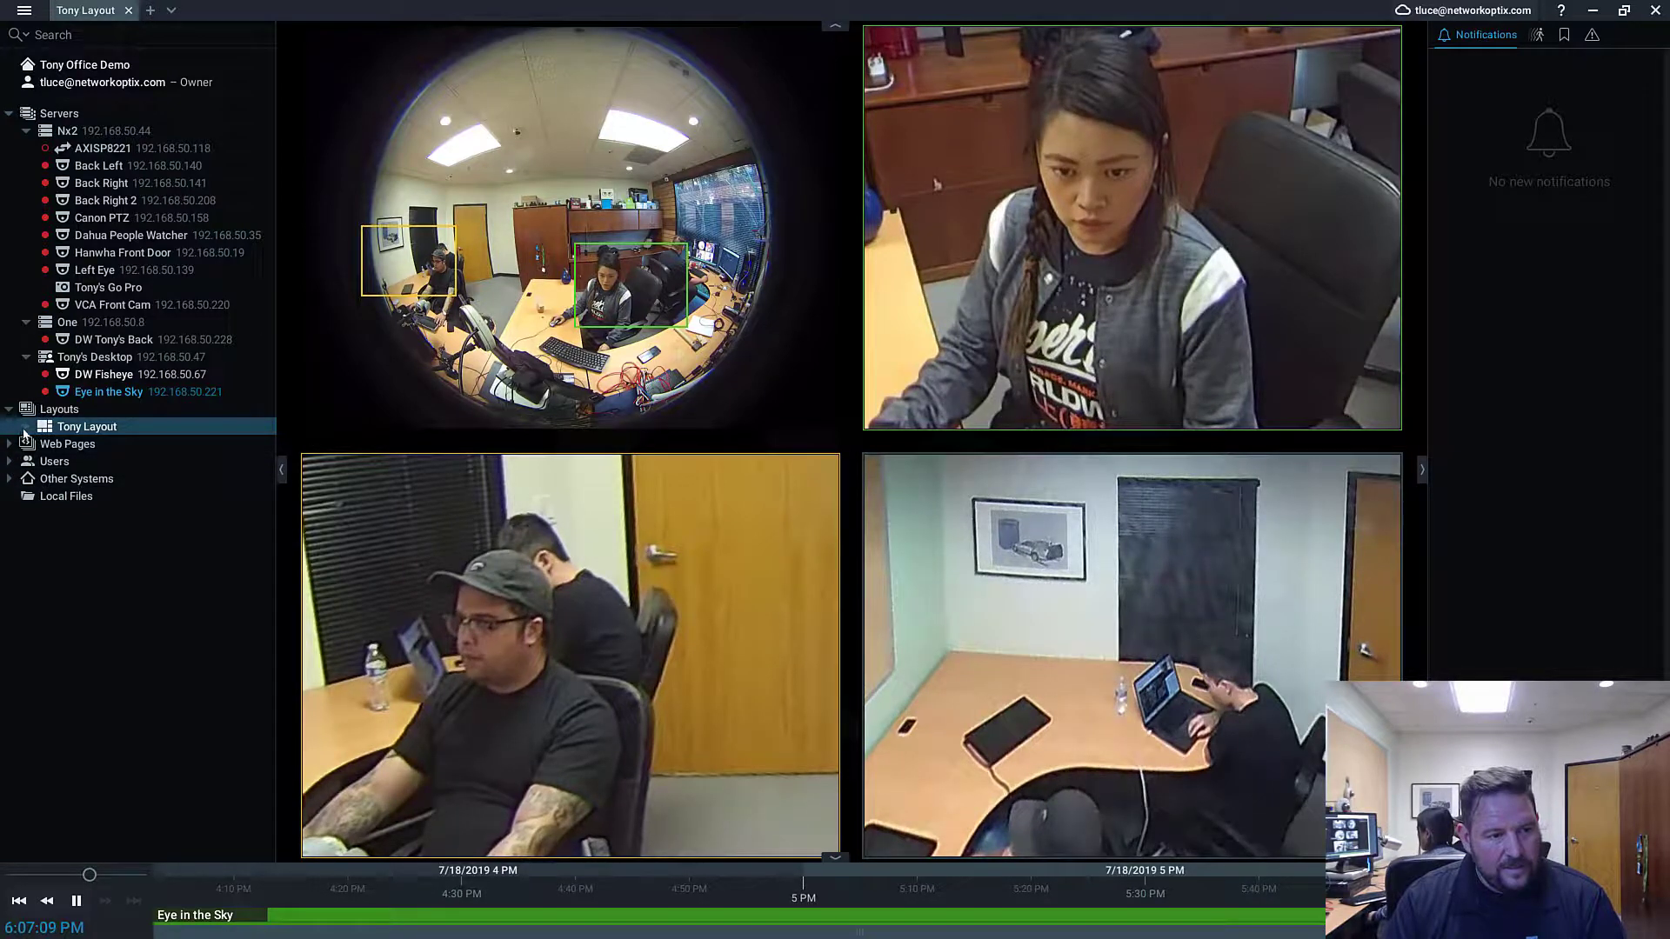
- Collapse Tony Layout's camera list and save its changes with Ctrl+S
left_click(26, 427)
left_click(25, 427)
mouse_move(833, 467)
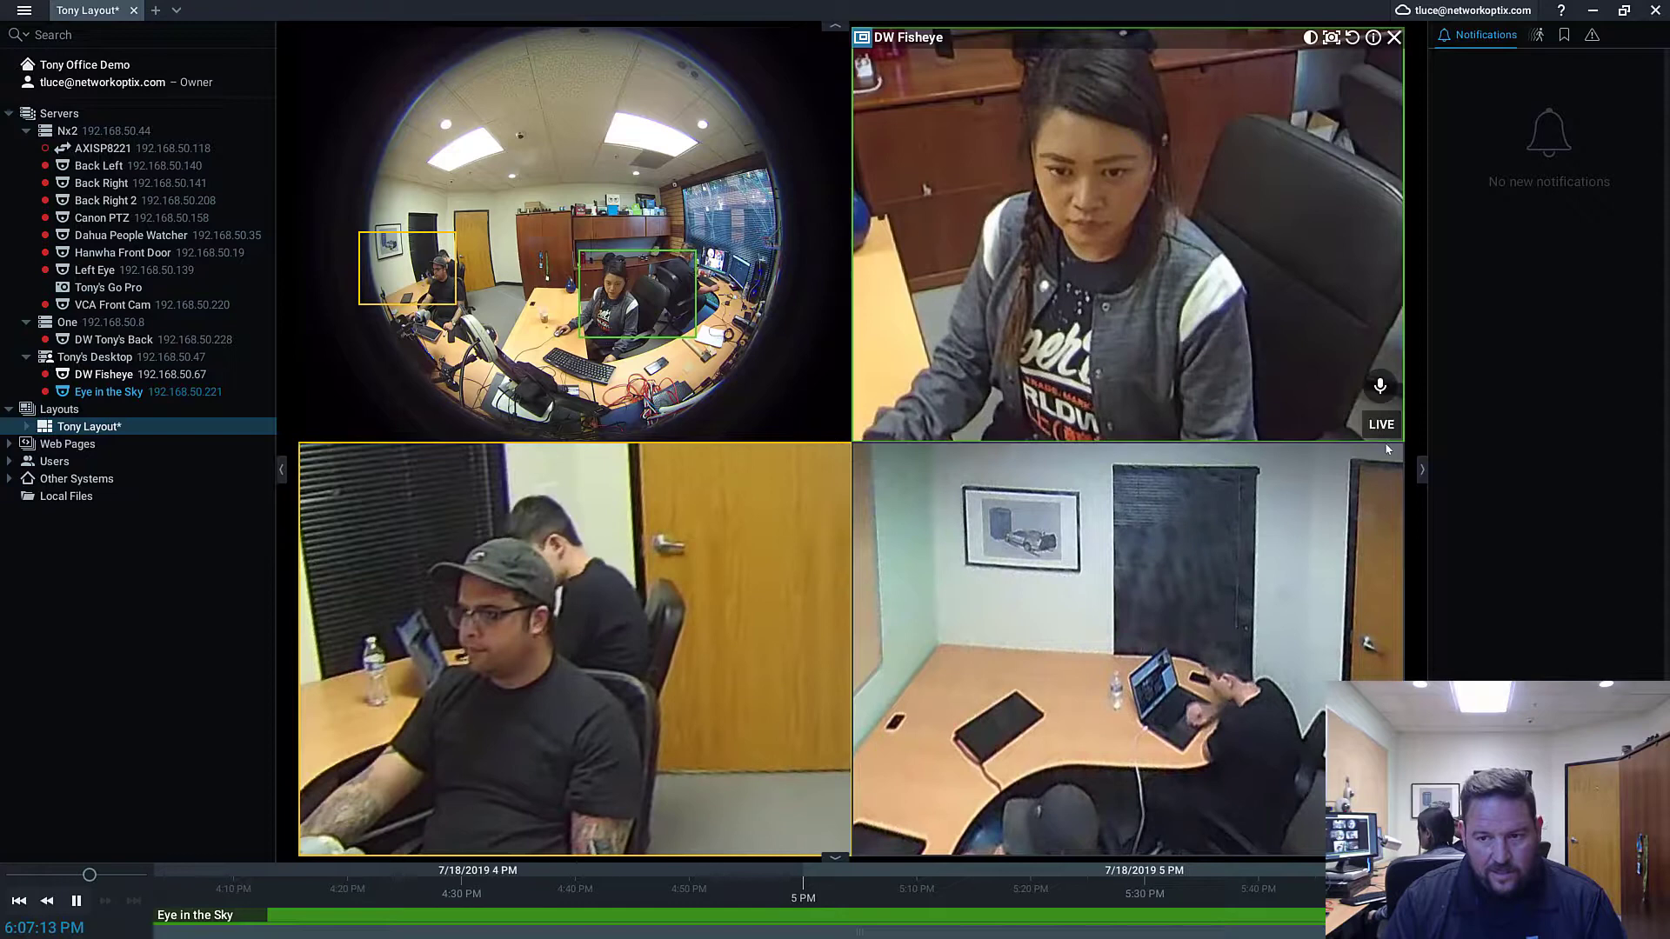
key("ctrl+s")
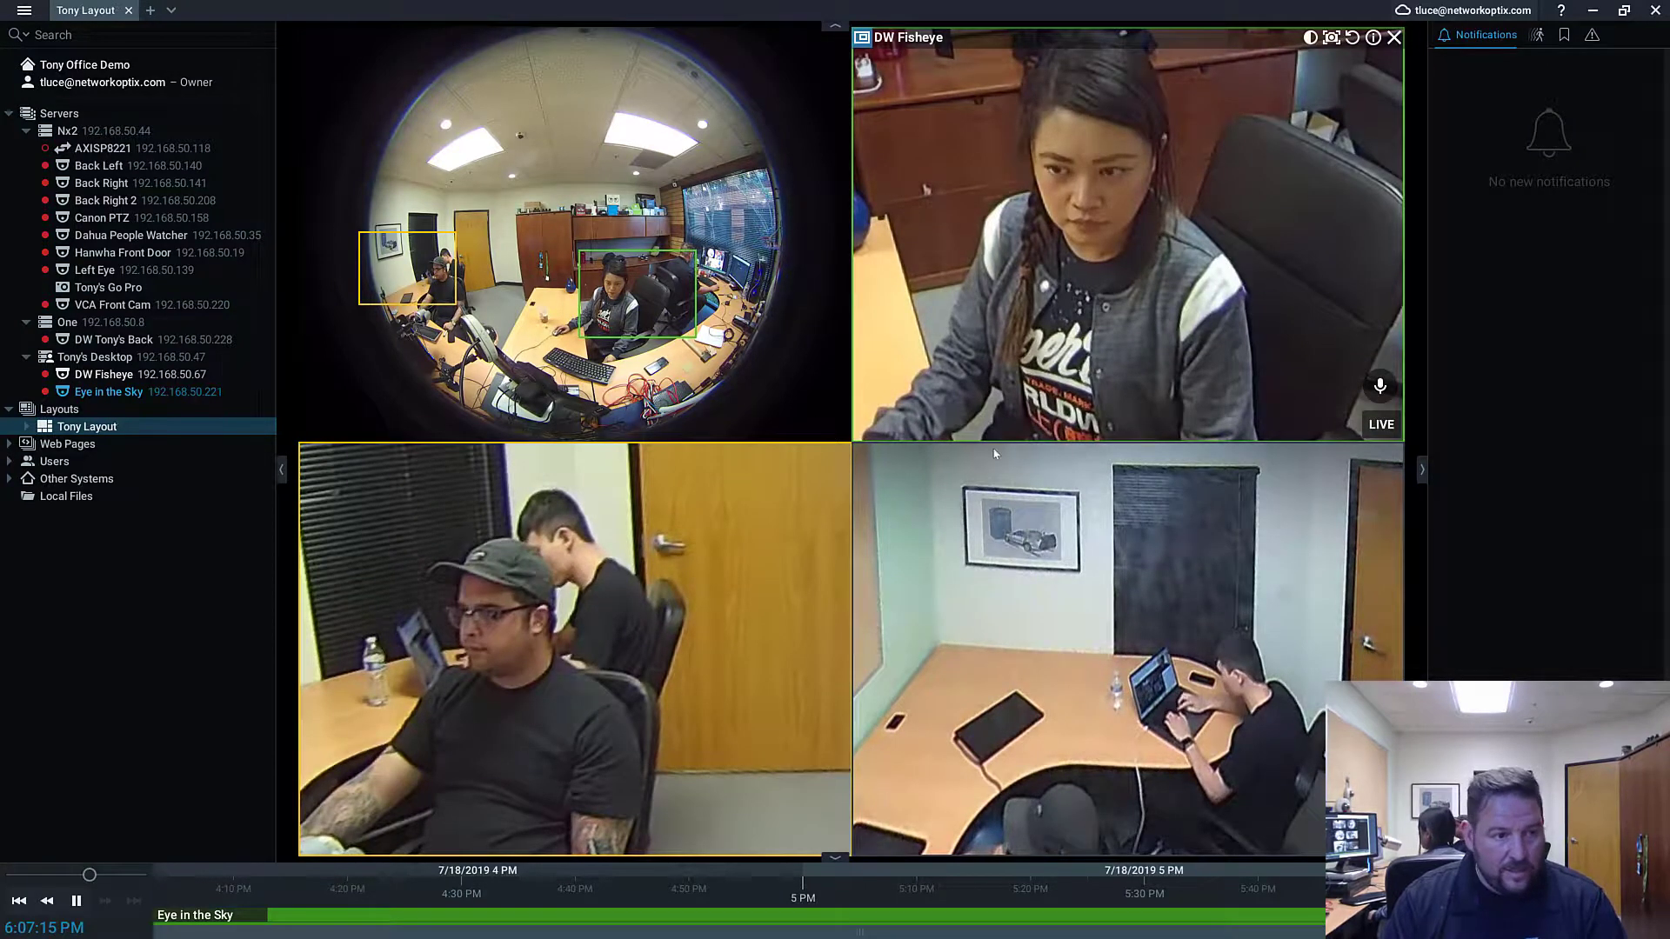
- Expand the Users section and scroll down to review each user's shared layouts
double_click(54, 461)
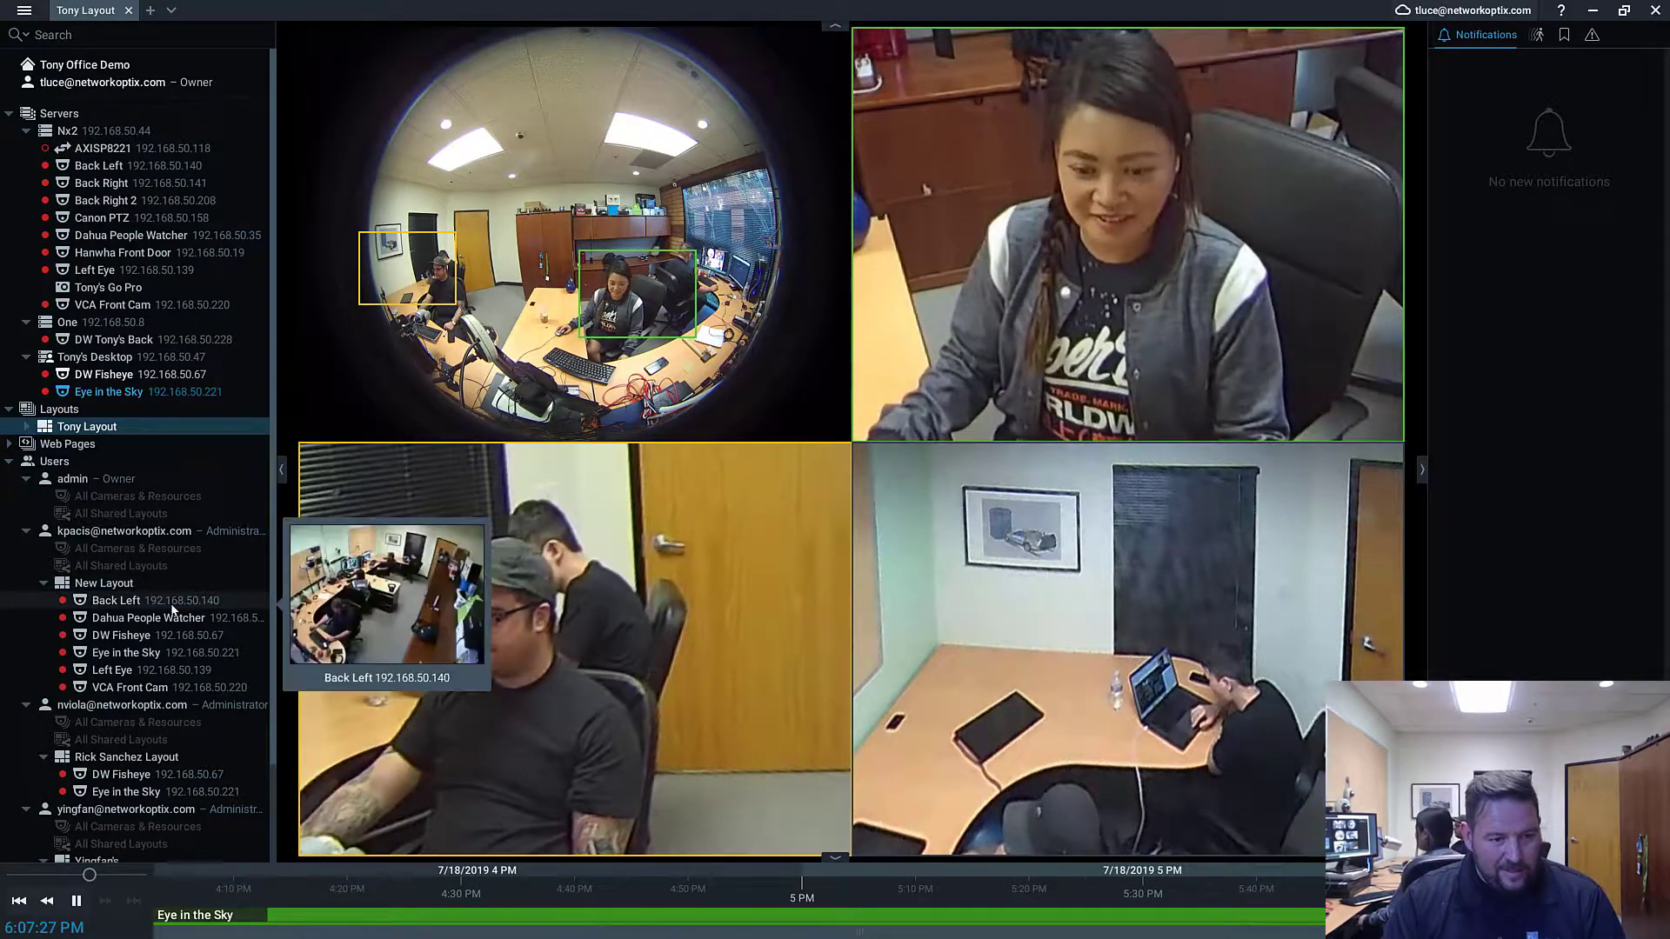
scroll(170, 608, "down", 1)
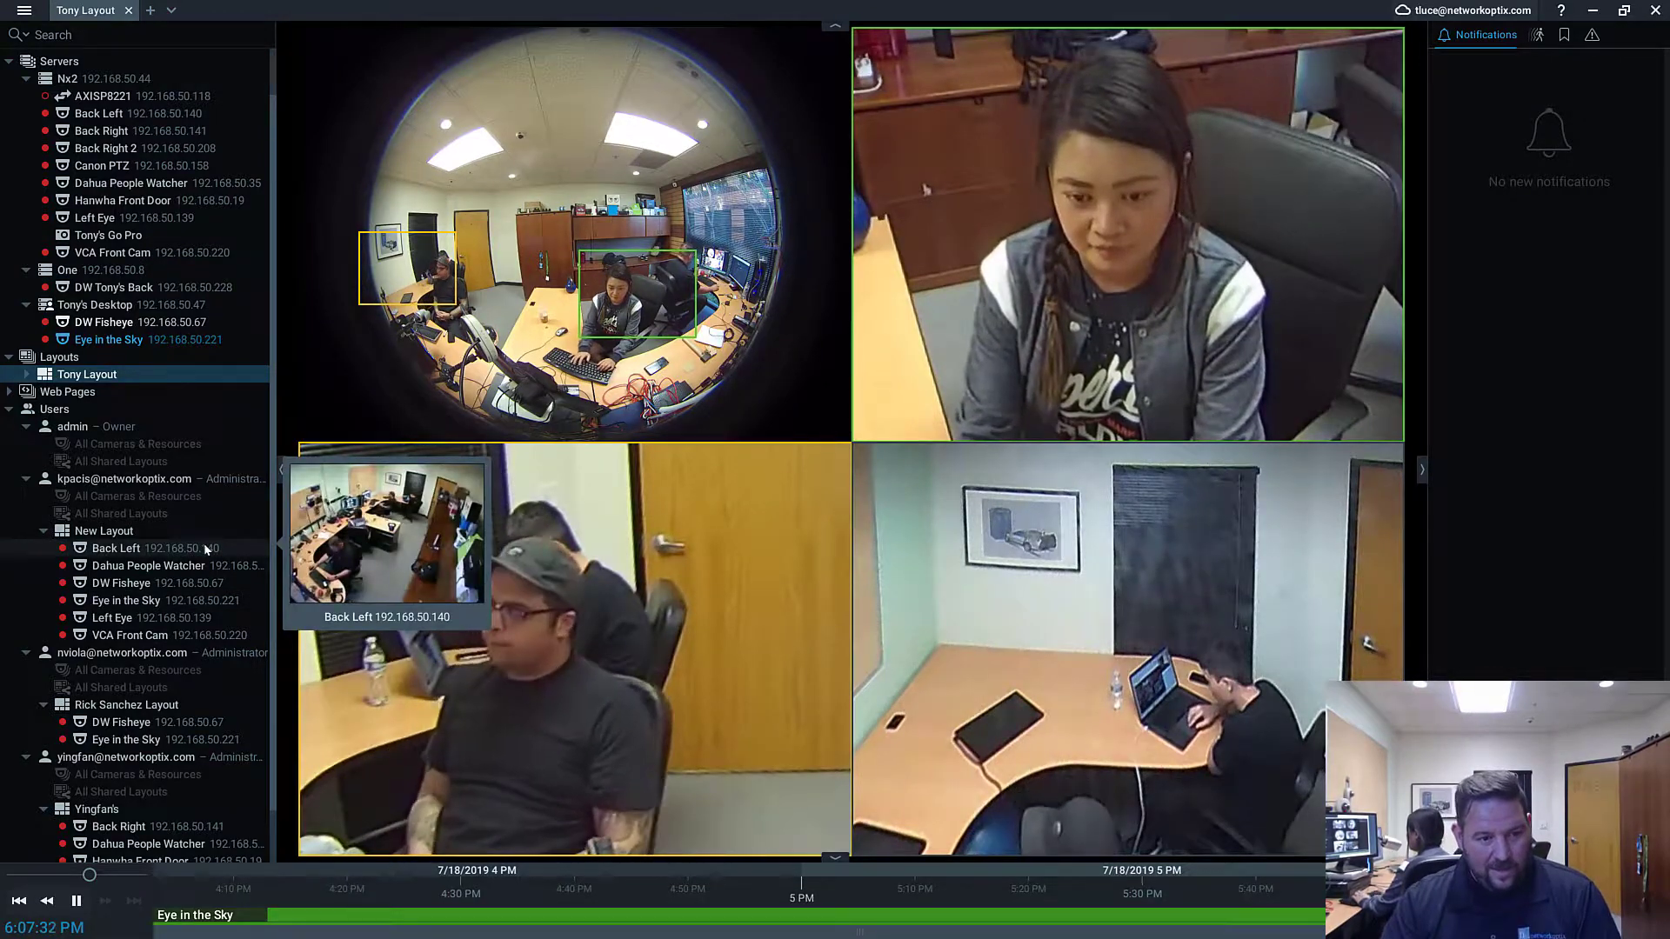
scroll(179, 694, "down", 1)
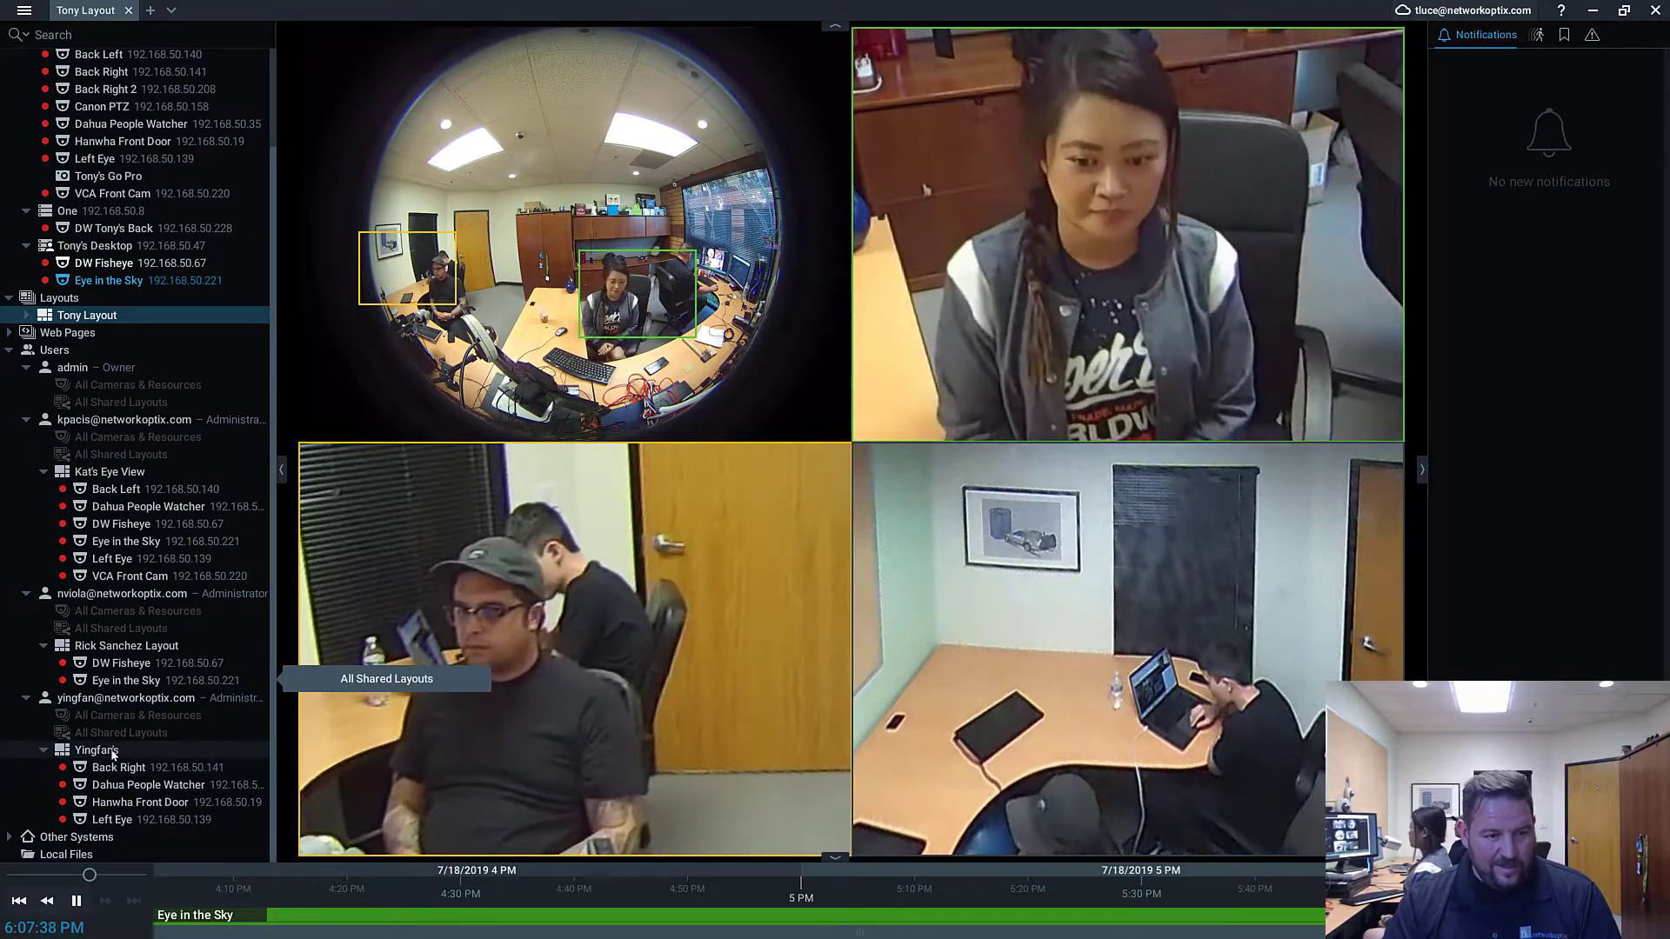
- Share Tony Layout with a user by dragging it onto them in the resource tree
double_click(69, 316)
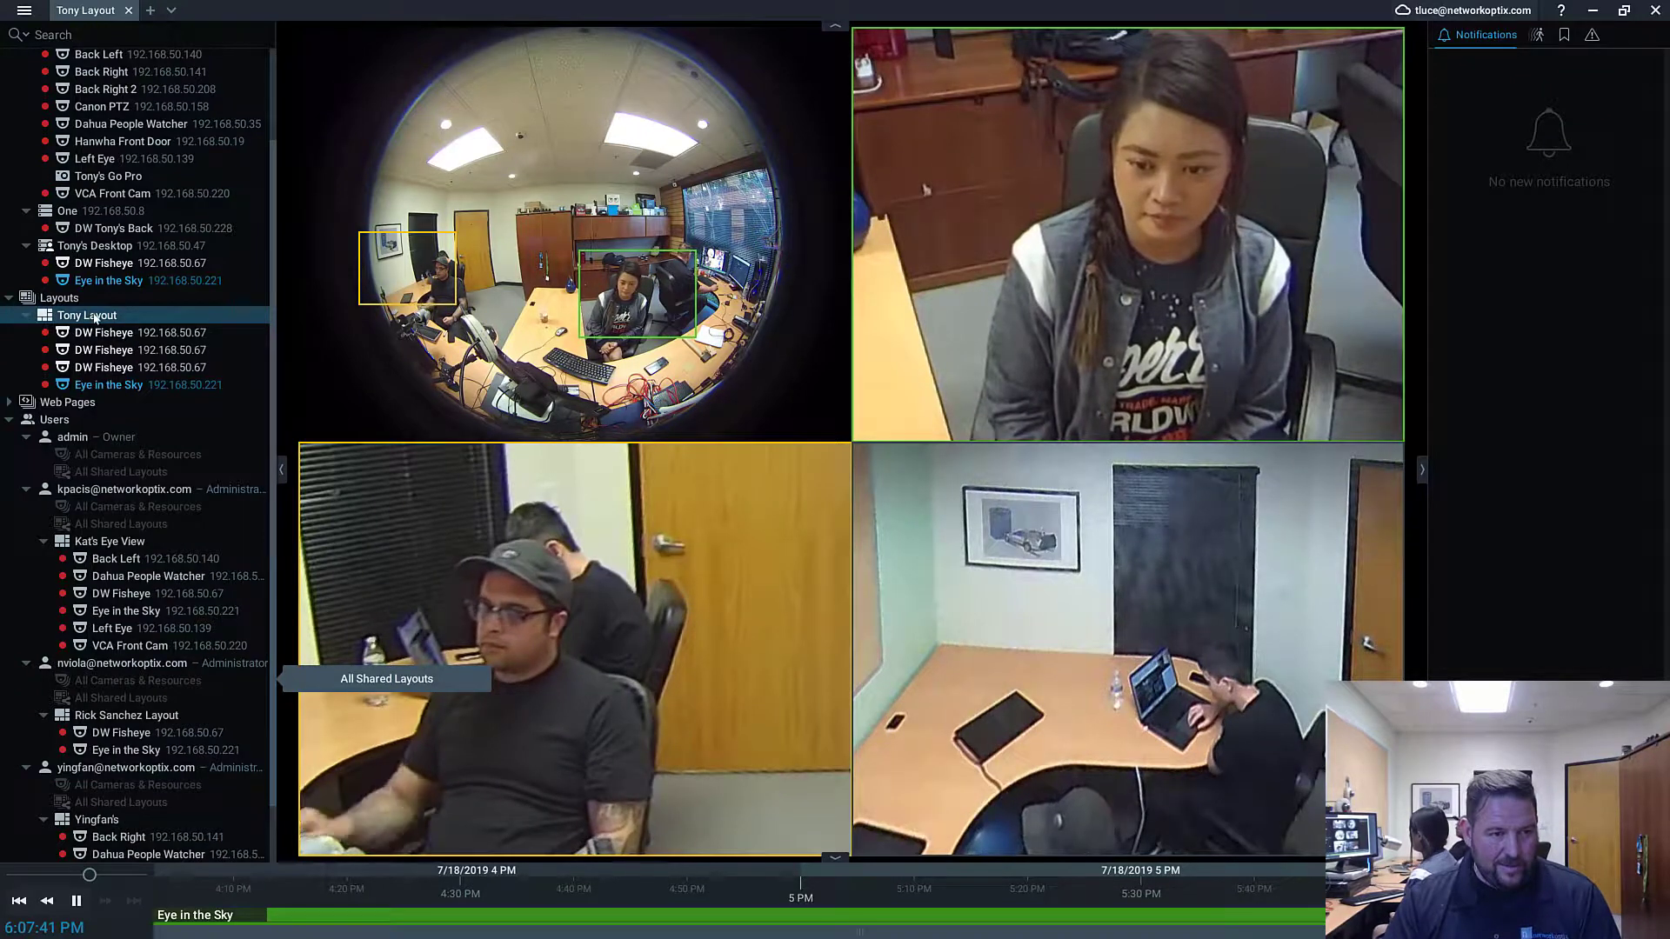
left_click_drag(94, 319, 159, 490)
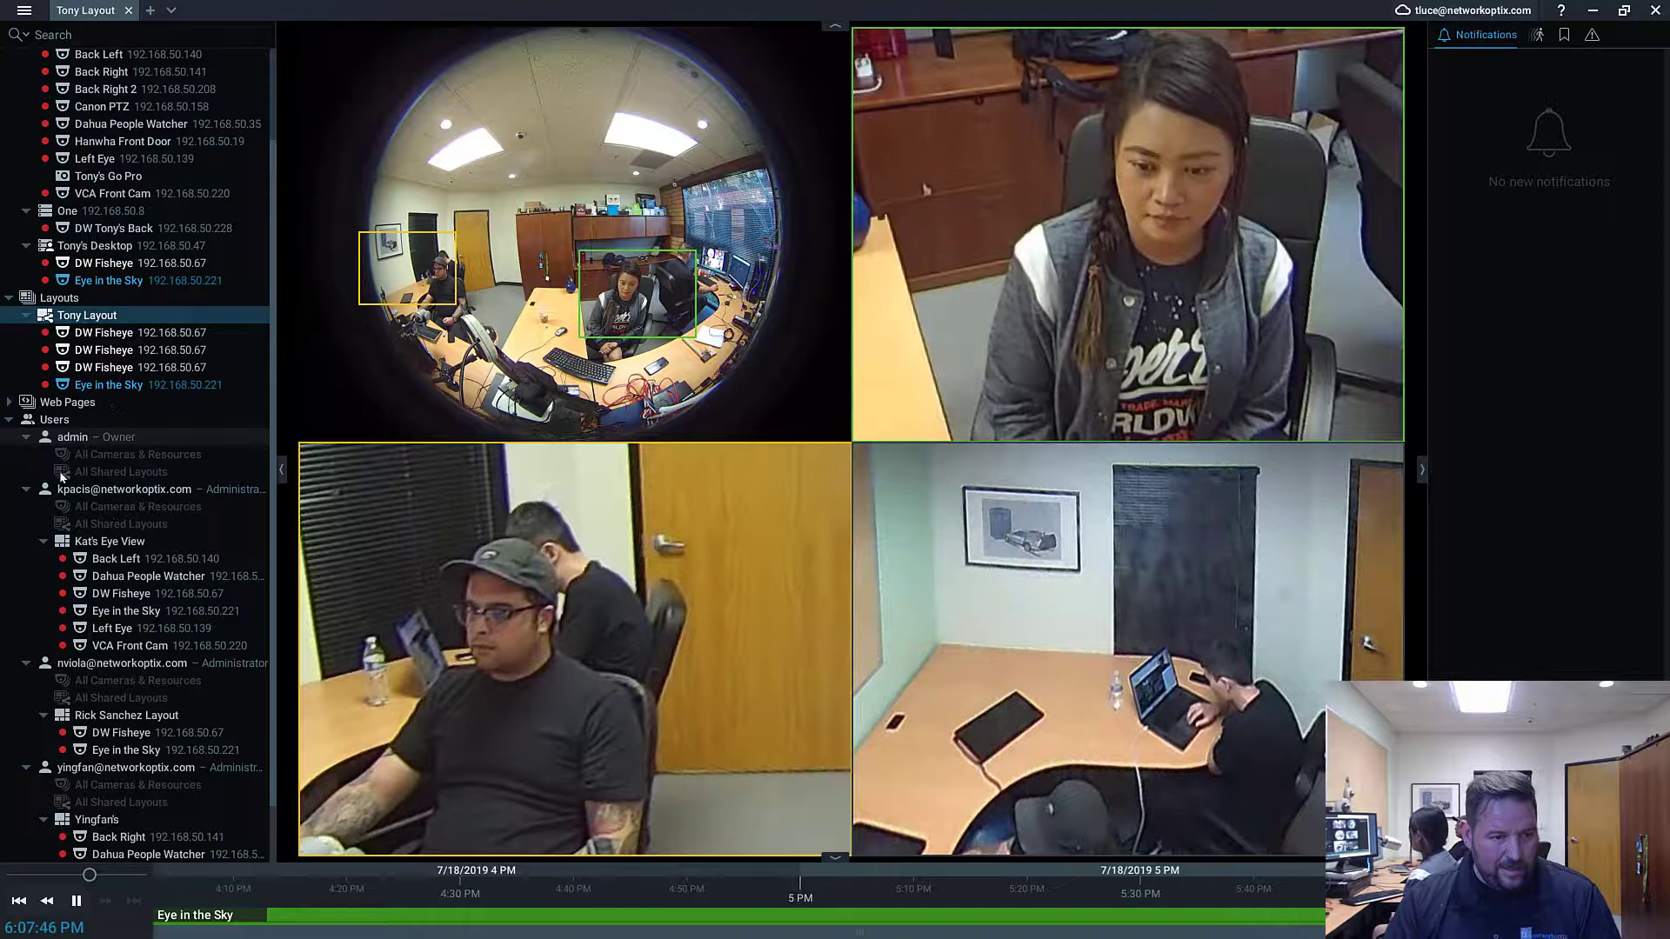
left_click(30, 493)
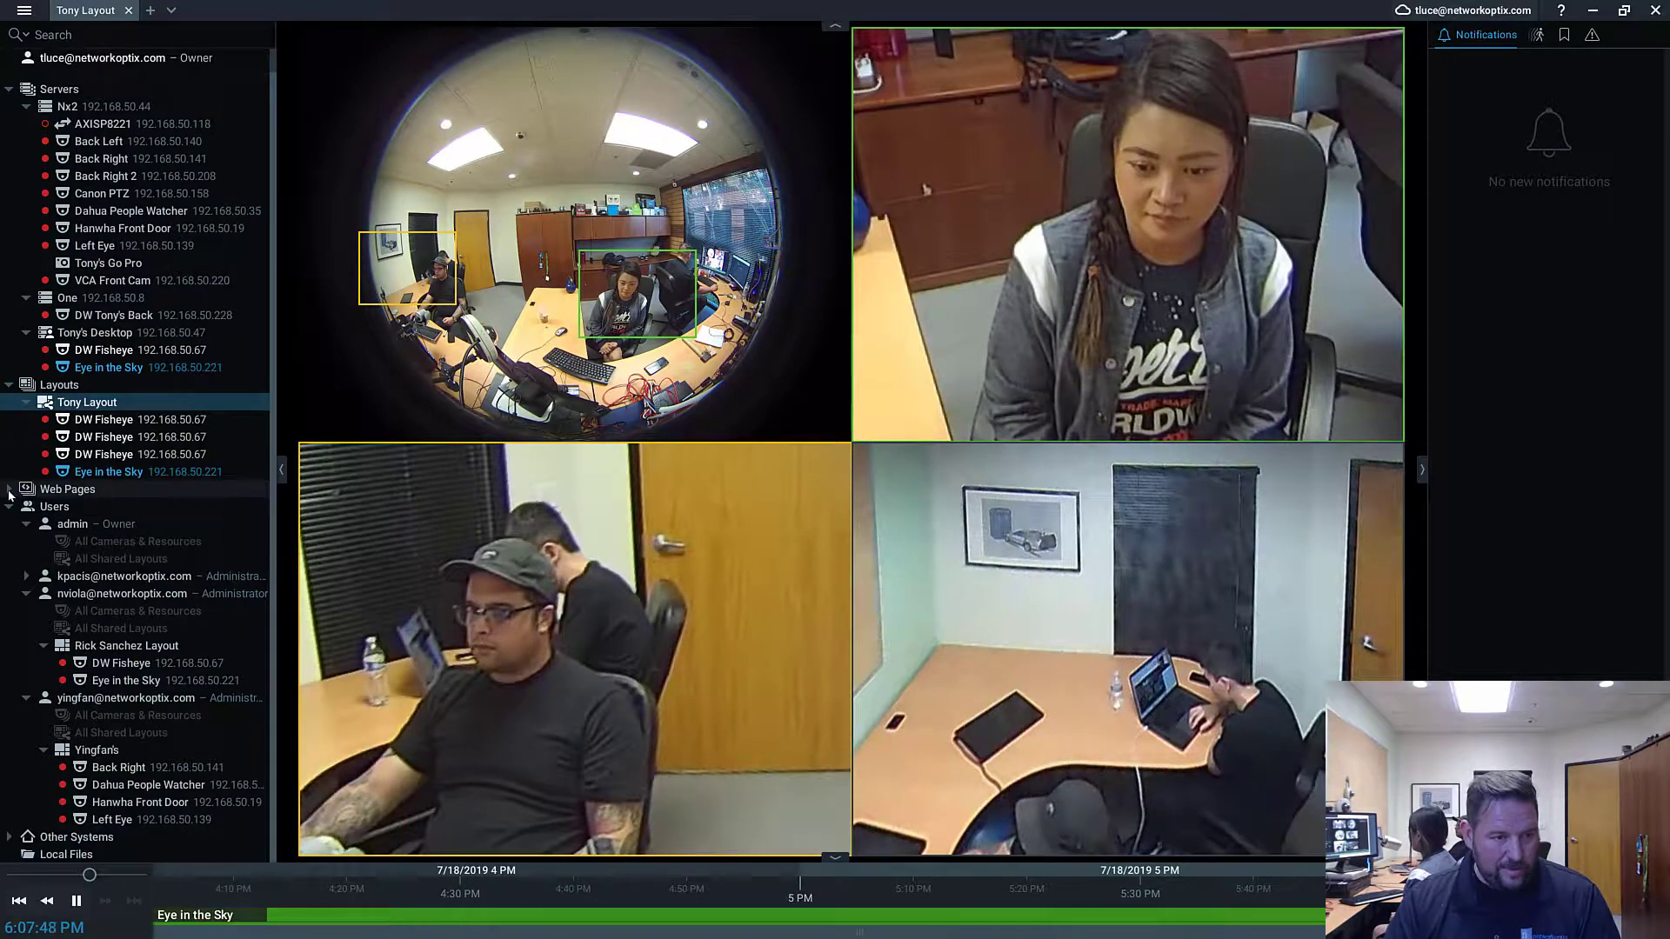
- Expand Web Pages and share Tony Layout with a second user as well
left_click(10, 491)
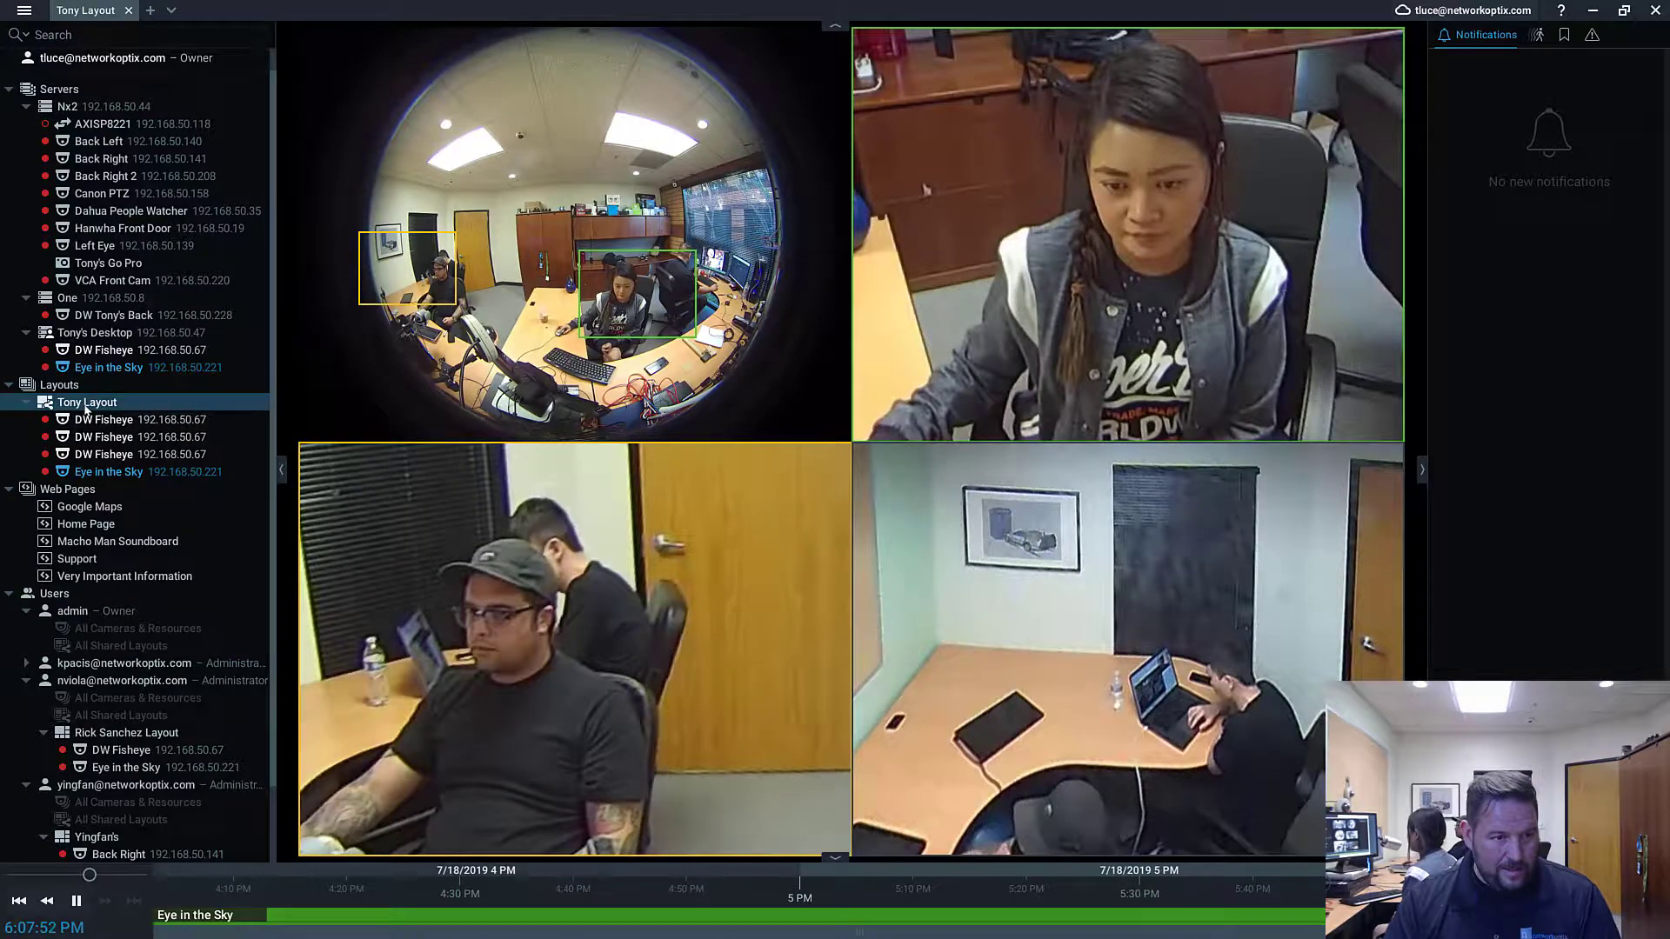
left_click_drag(87, 409, 136, 785)
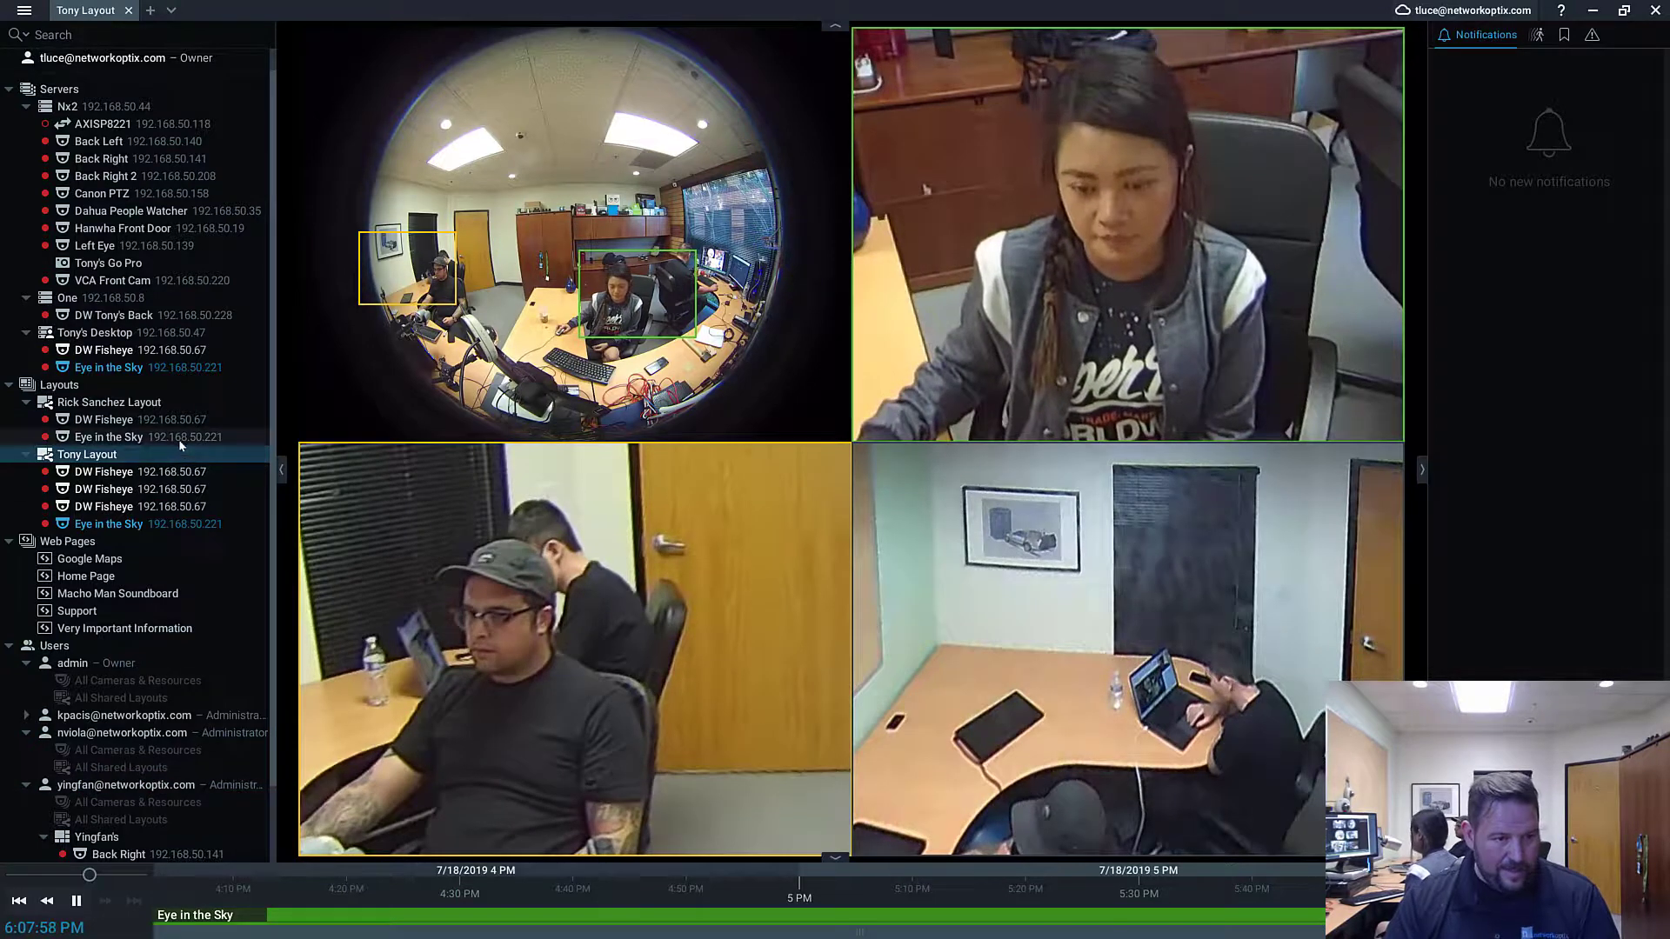
mouse_move(192, 468)
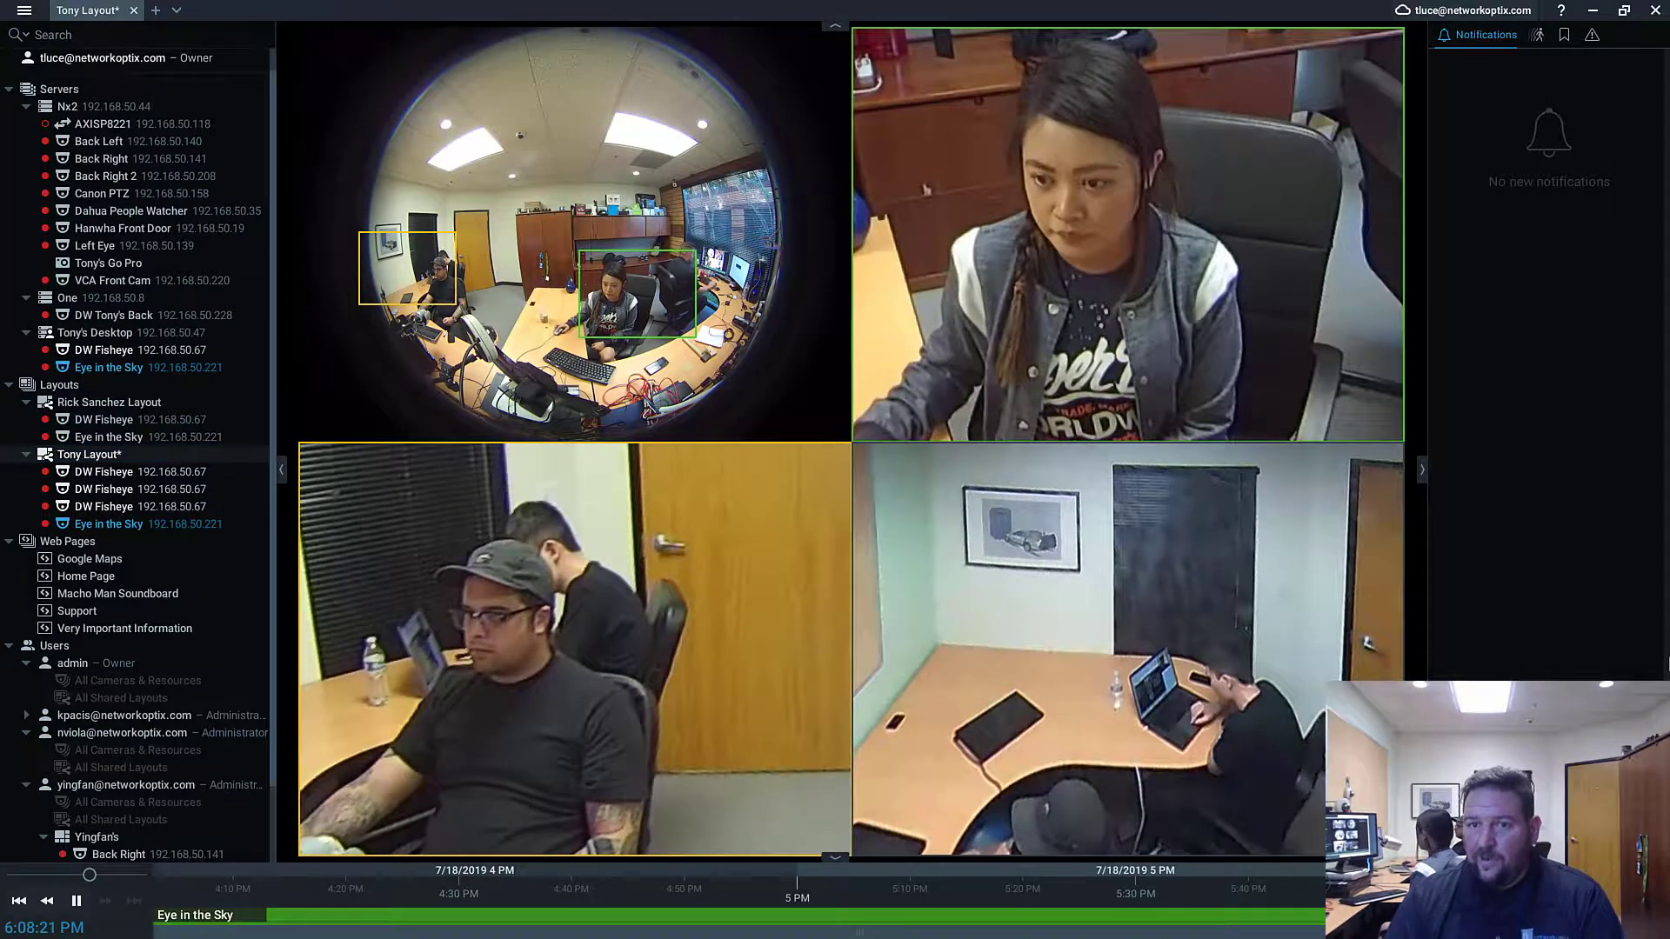
- Save Tony Layout's changes twice with Save Current Layout from the layout menu
right_click(285, 245)
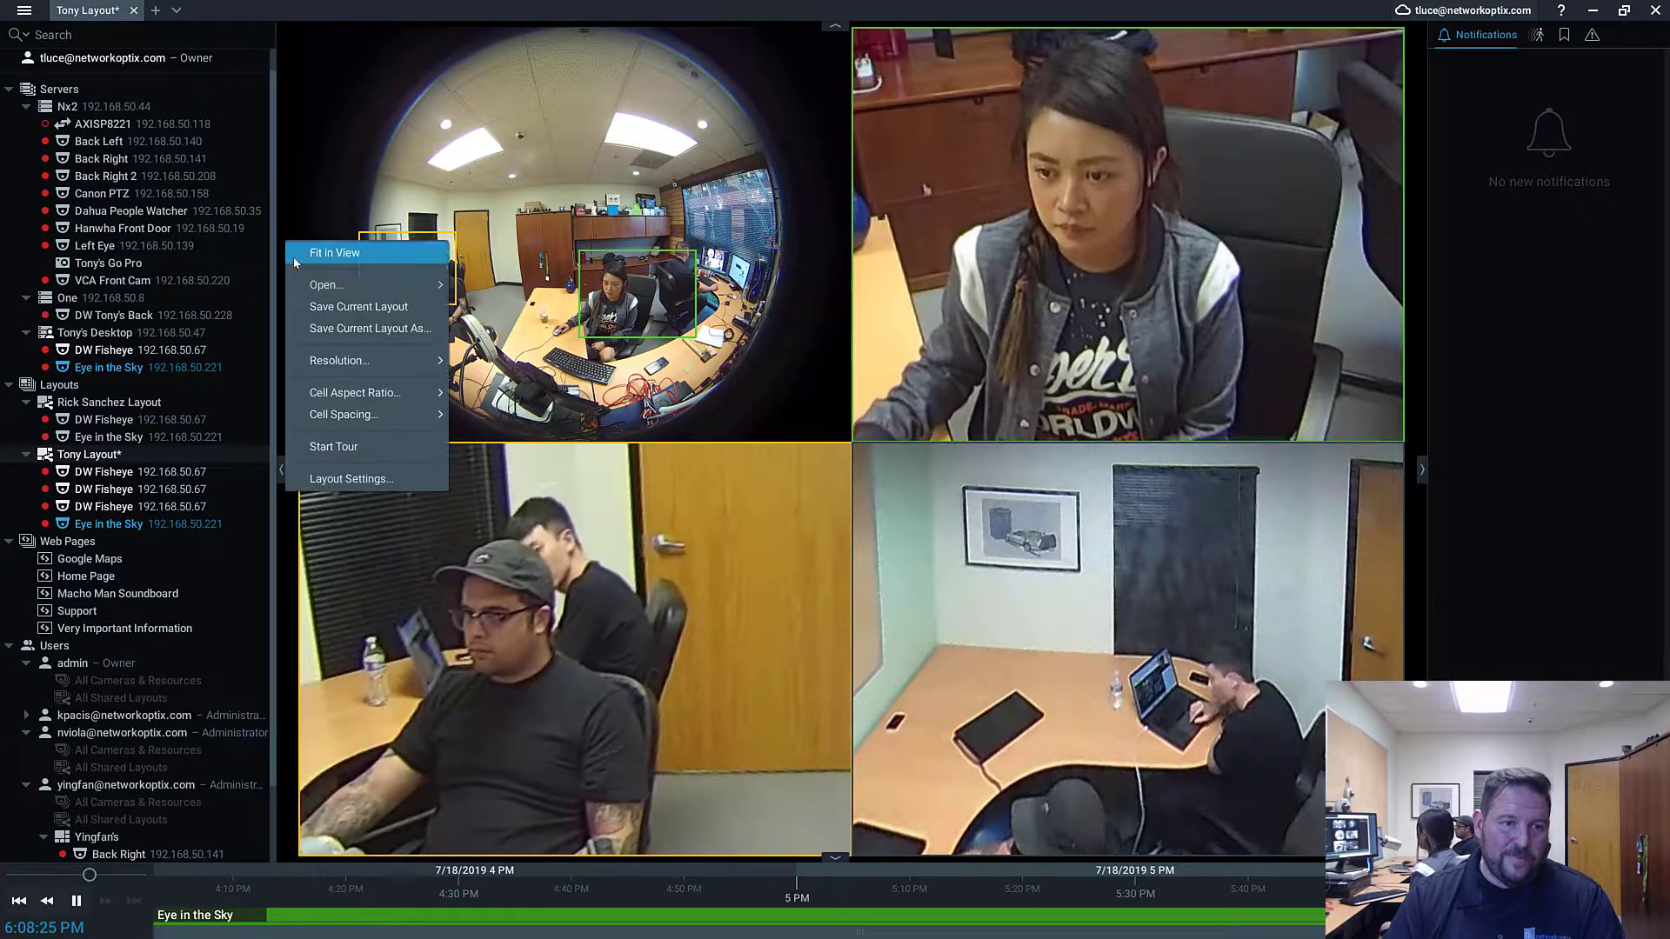
left_click(347, 315)
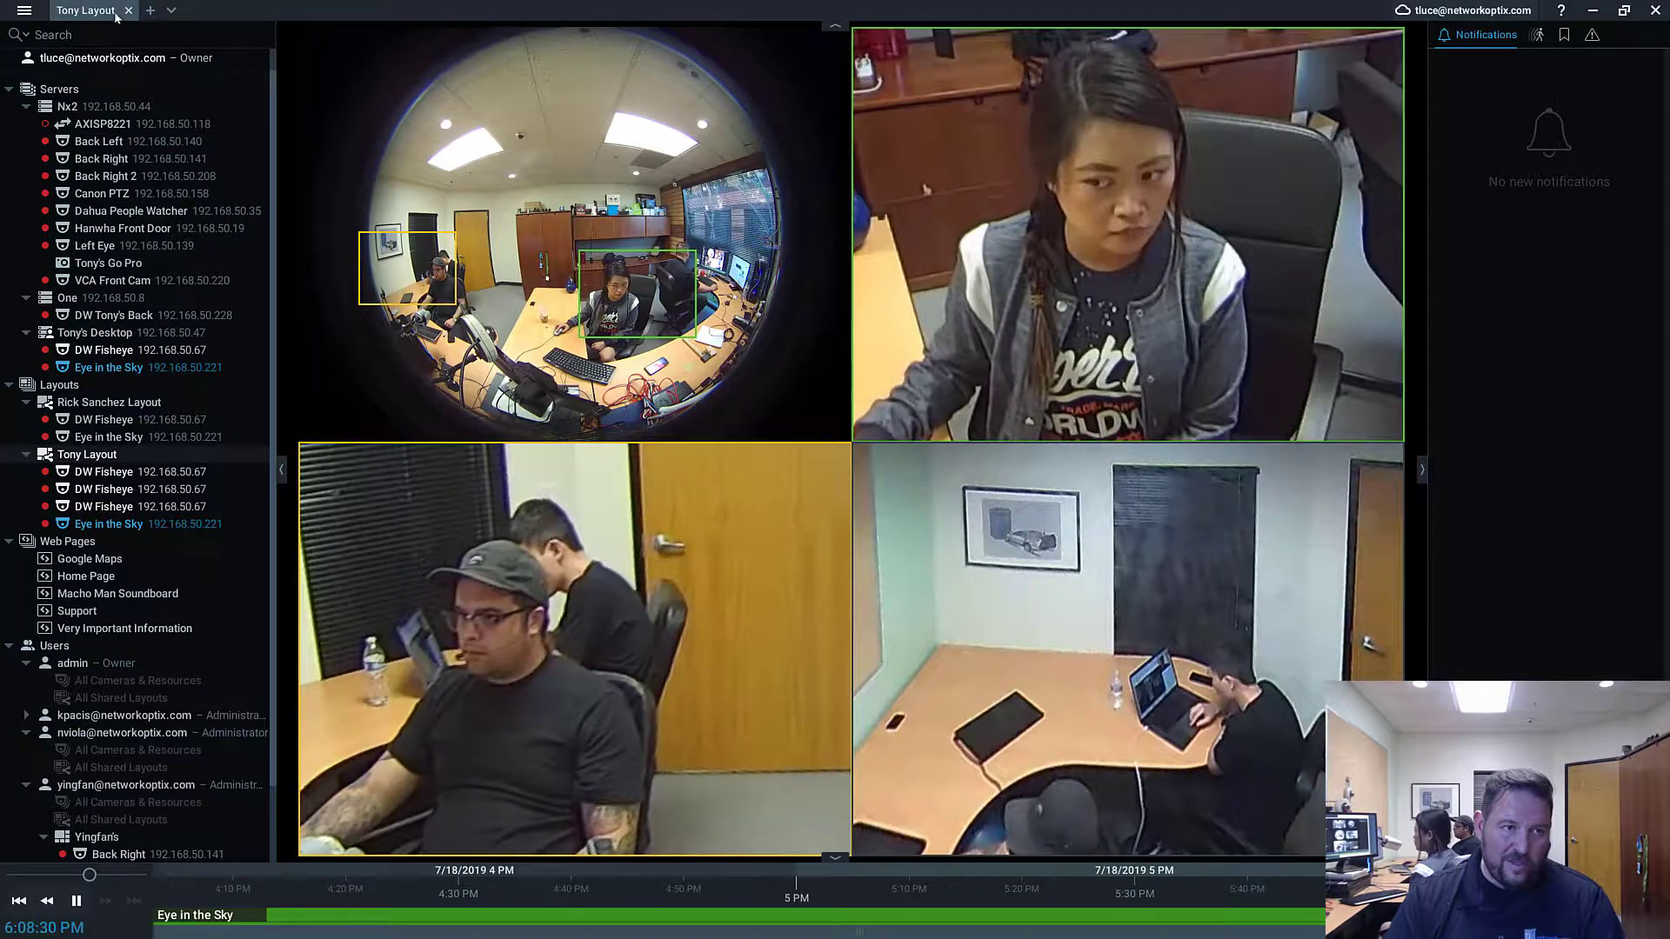
mouse_move(709, 161)
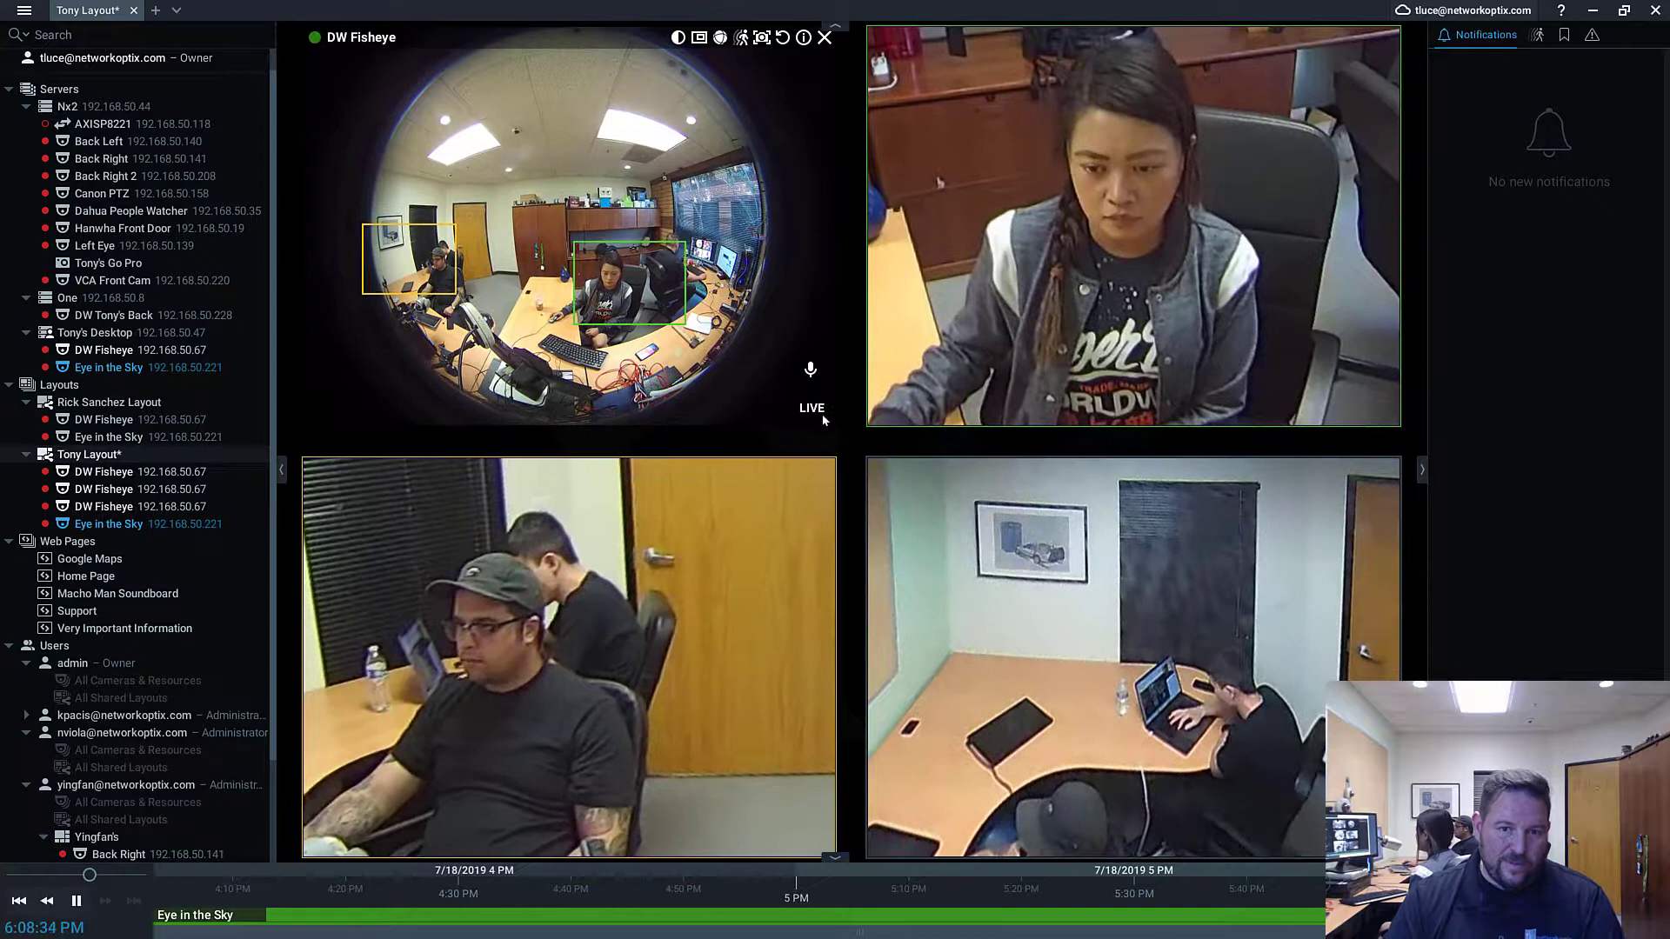
right_click(858, 443)
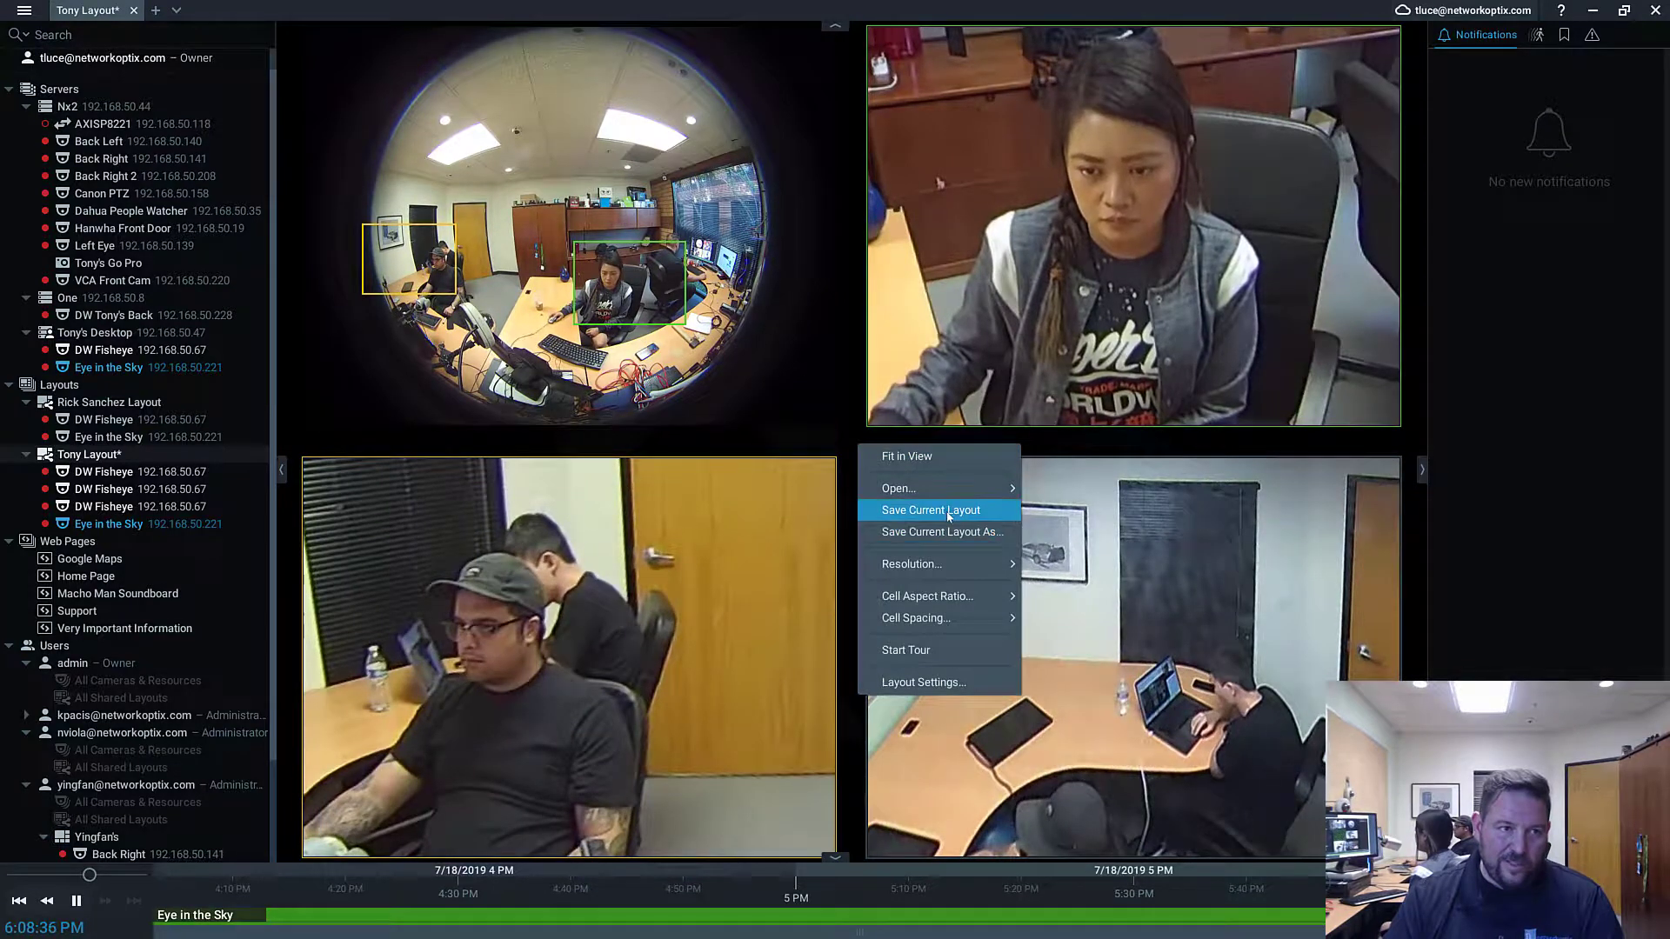
right_click(855, 429)
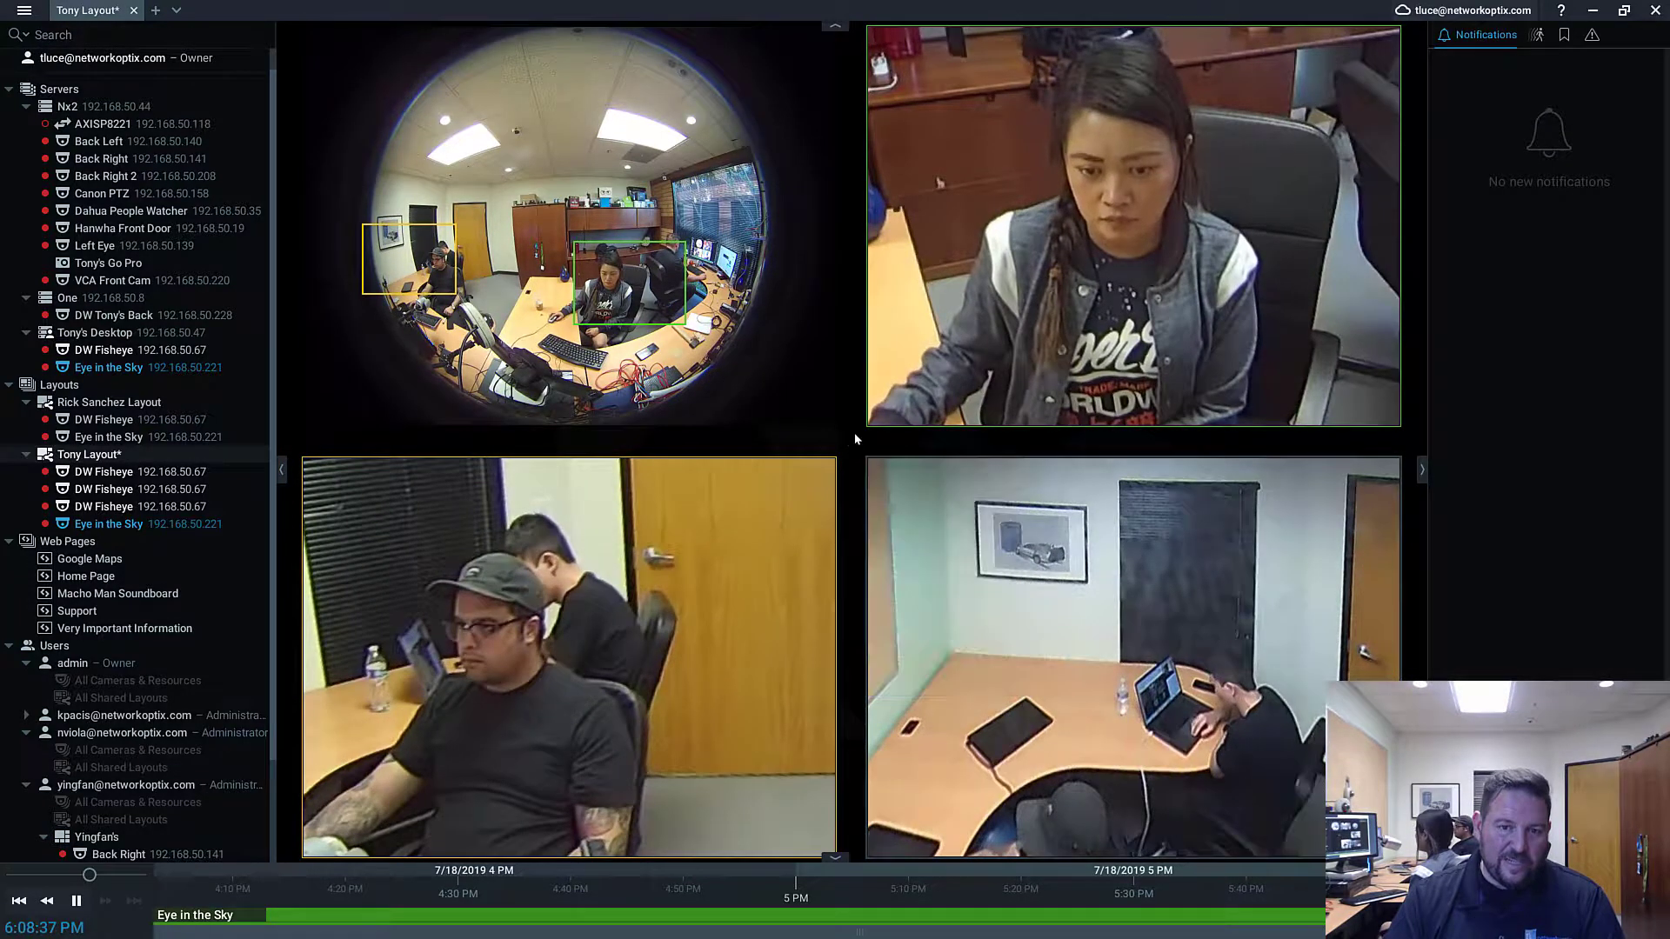
right_click(857, 429)
left_click(937, 502)
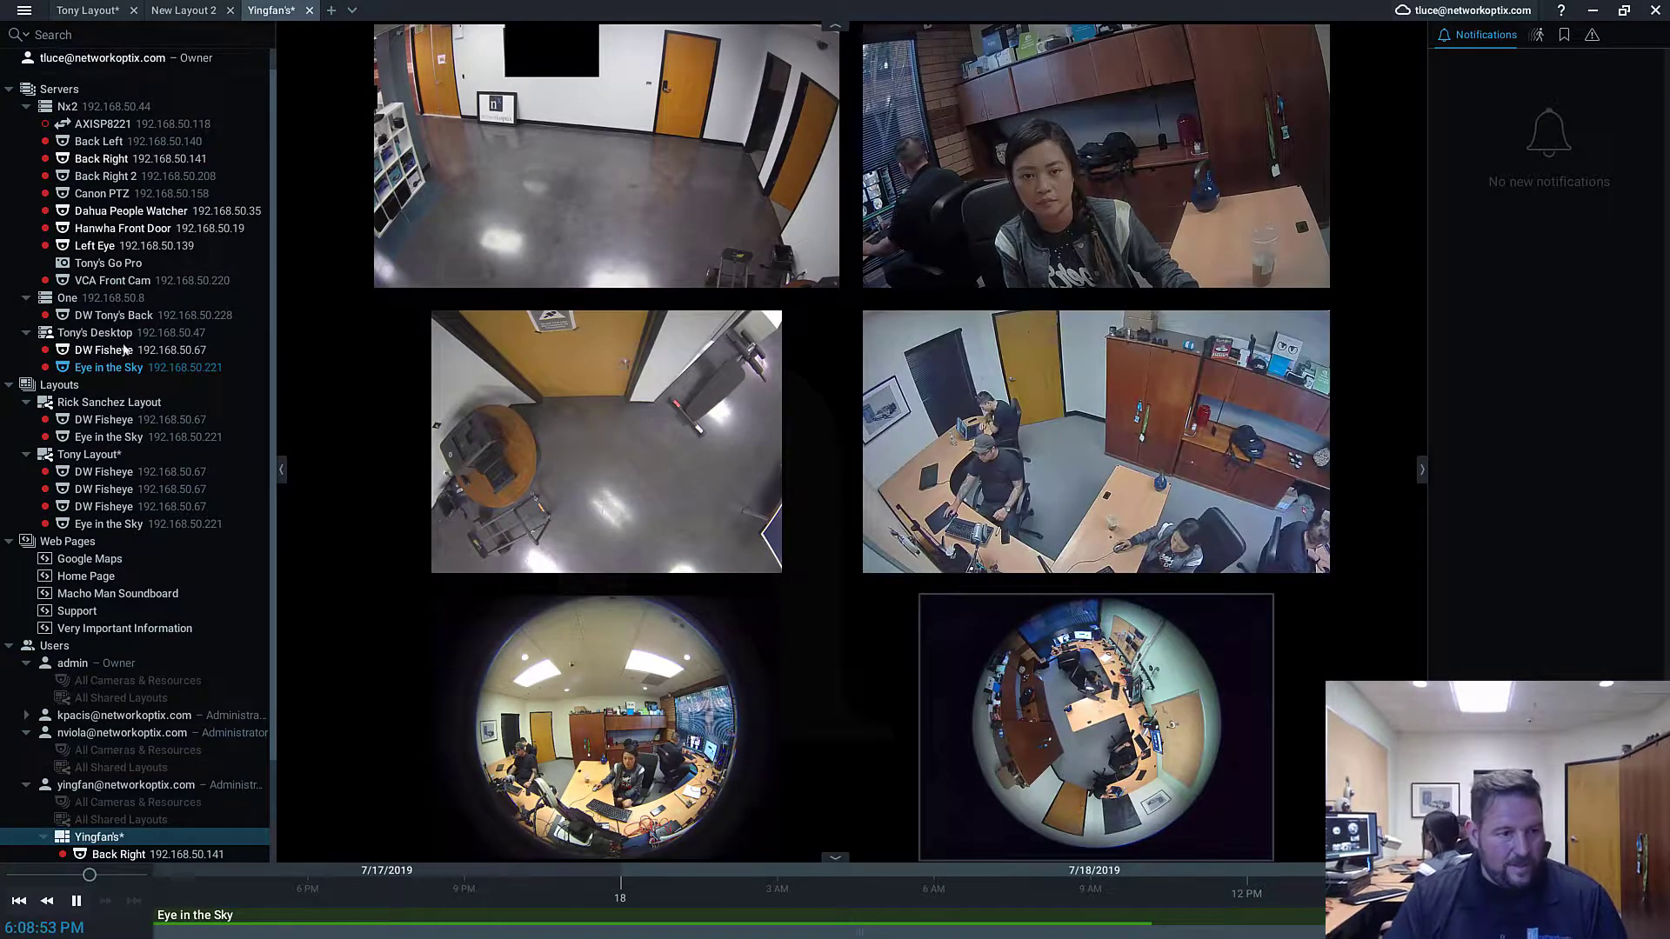
- Open Rick Sanchez Layout and Kat's Eye View in tabs, then stretch the Google Maps tile over two cells
double_click(156, 402)
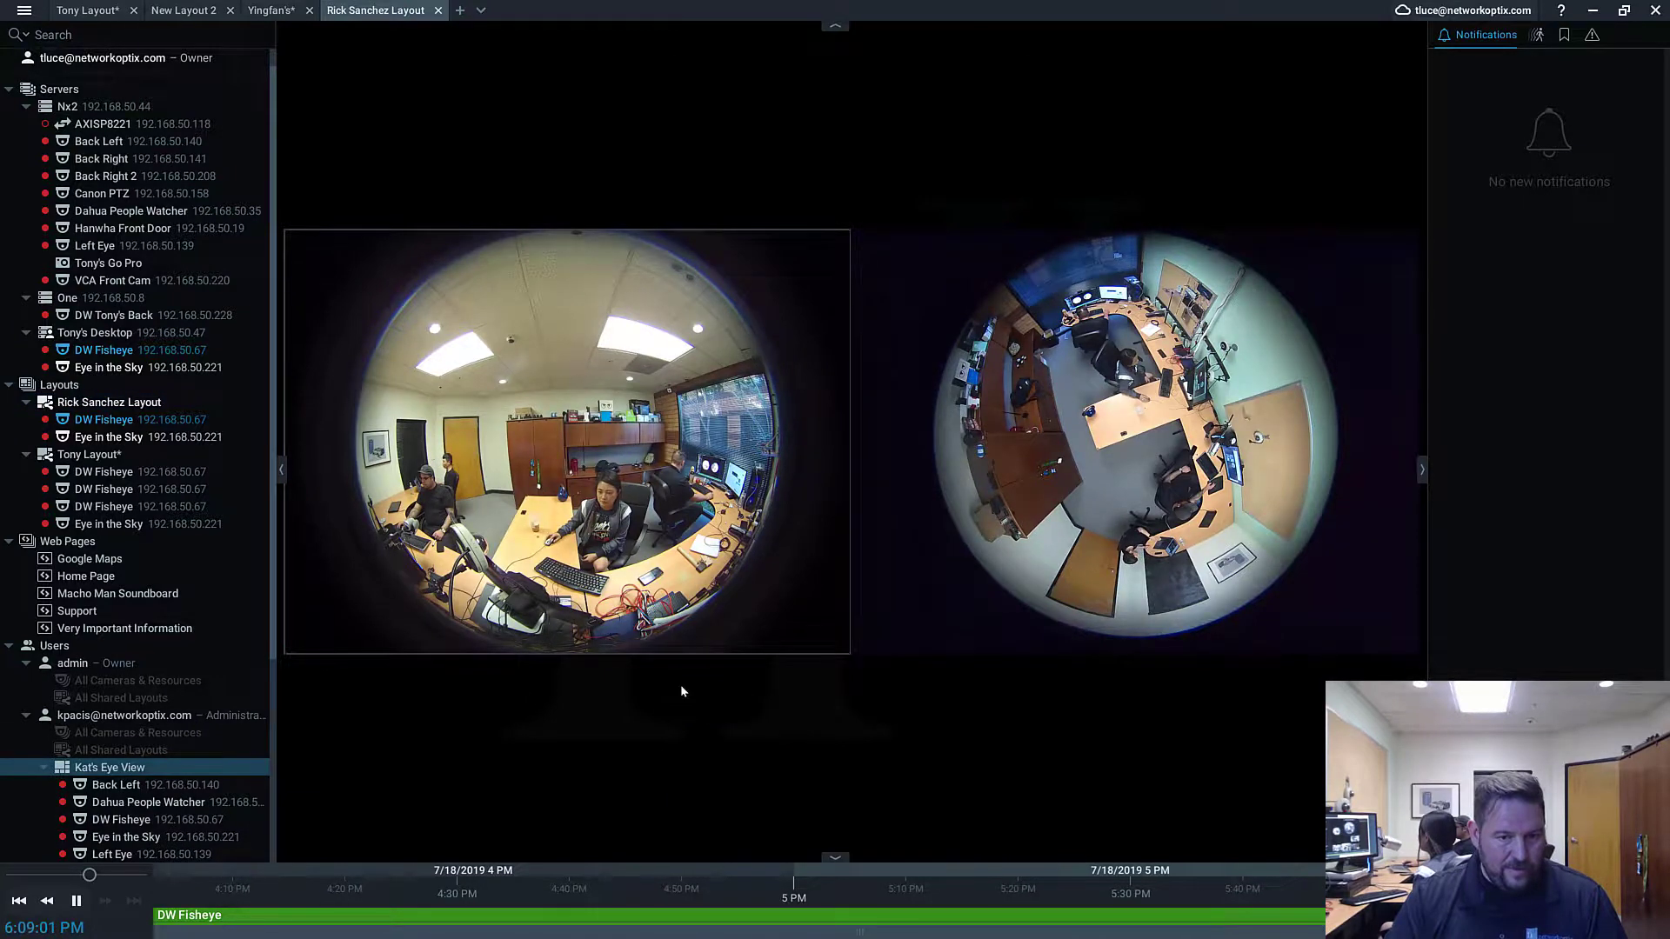
key("Return")
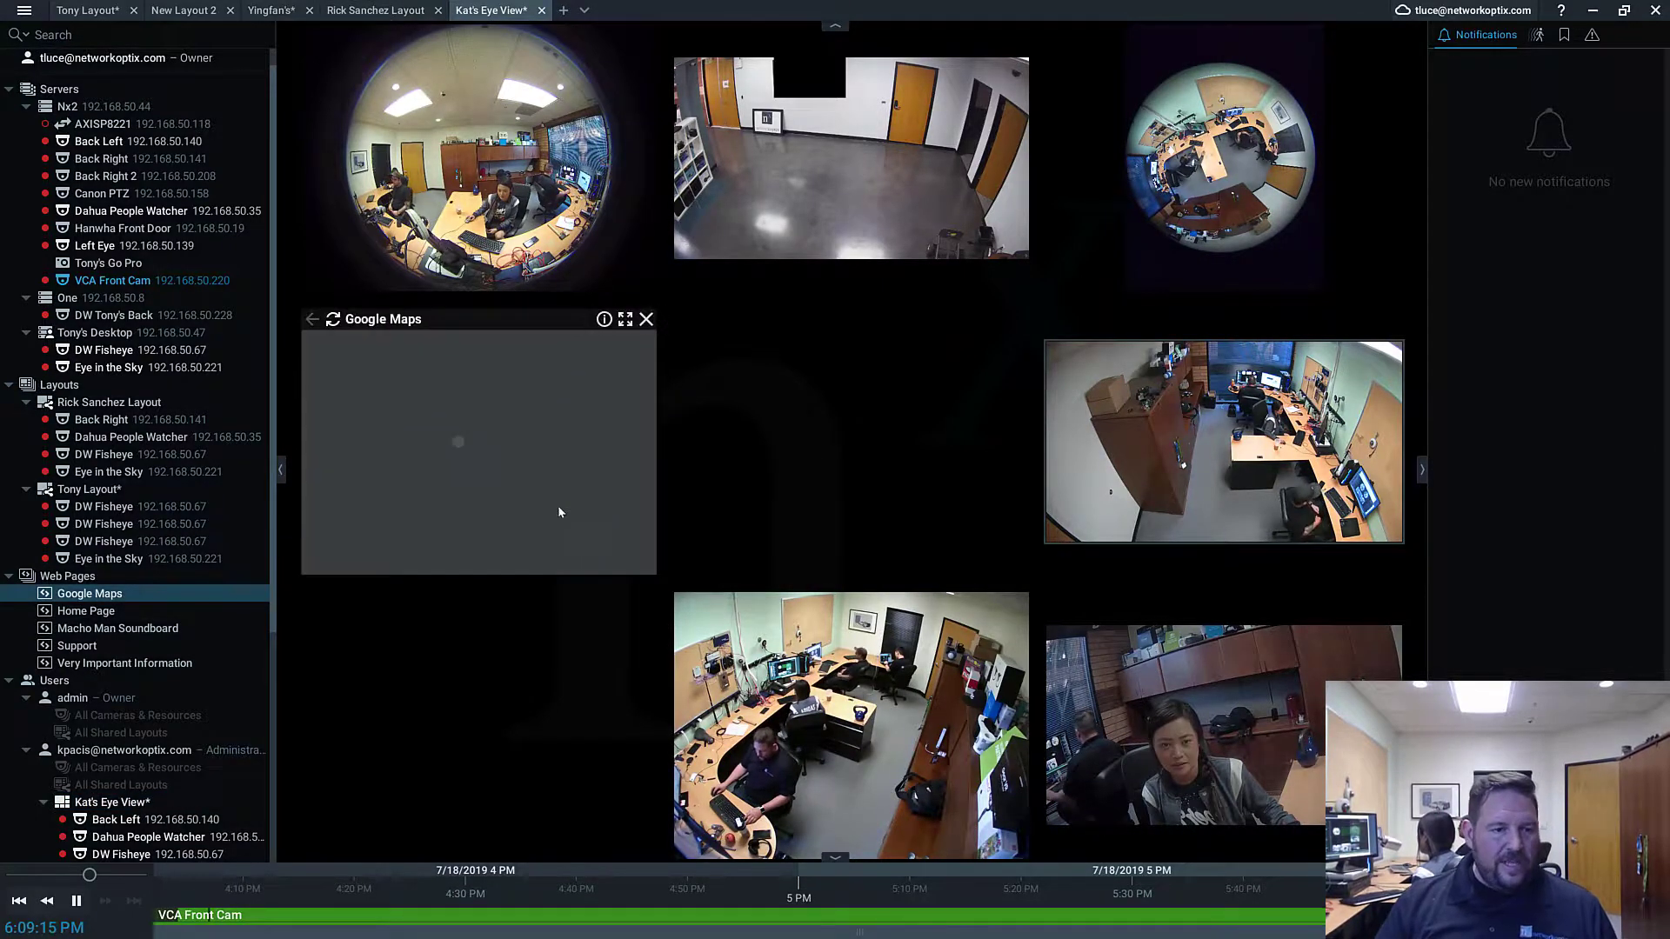
left_click(684, 399)
left_click_drag(685, 399, 1035, 398)
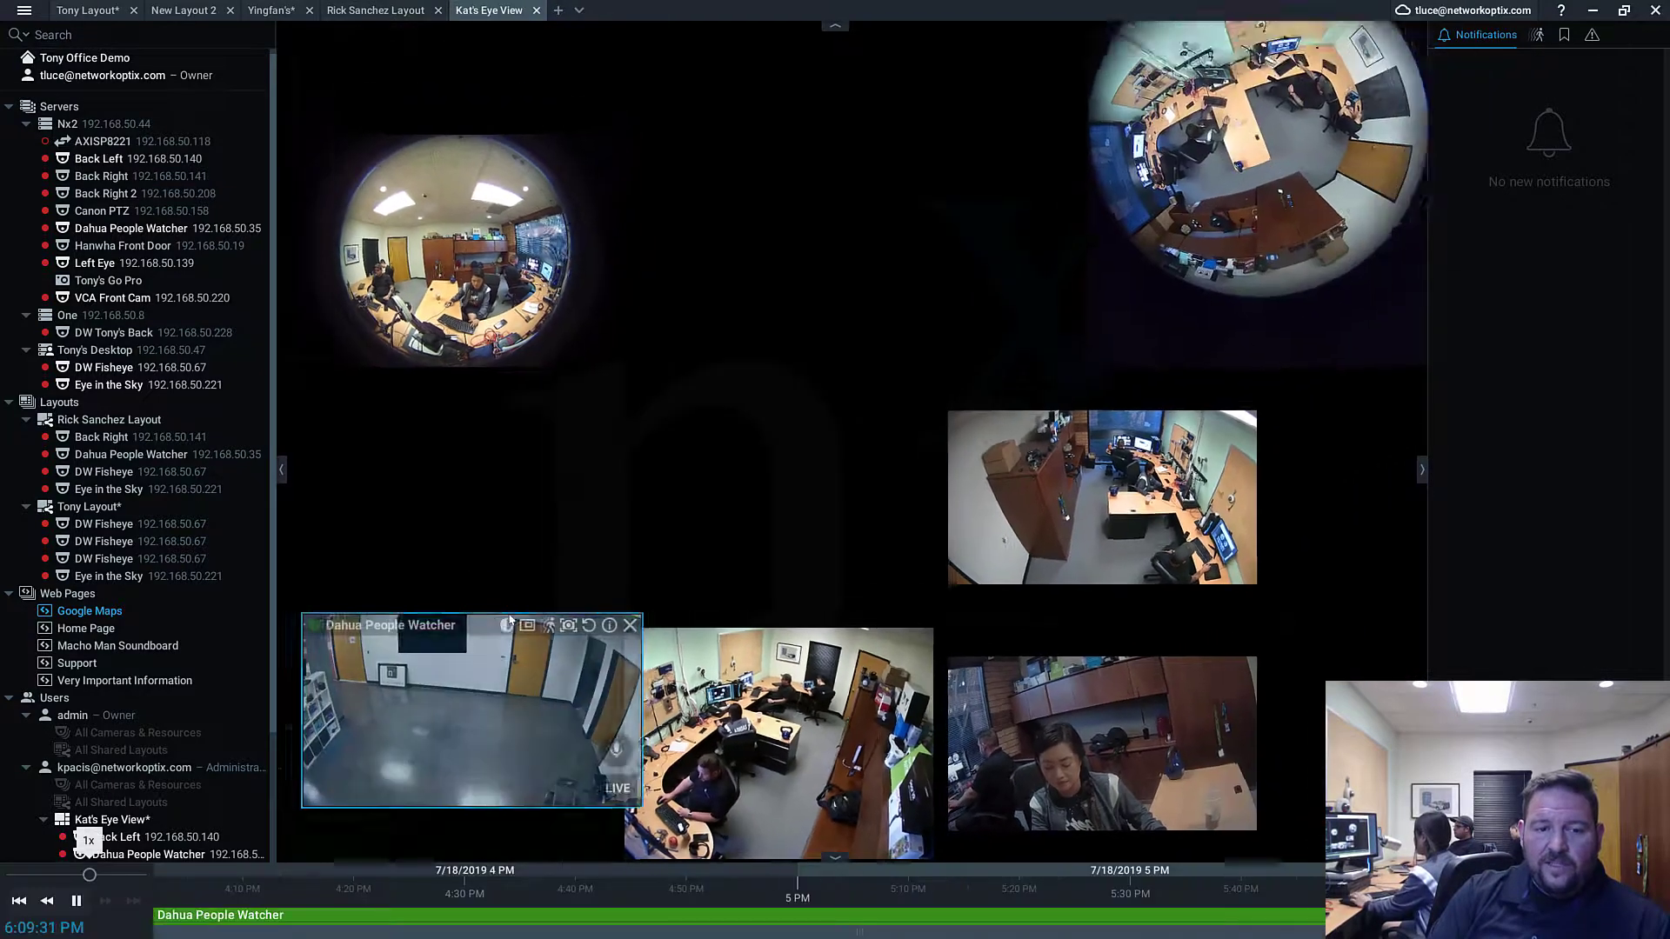
- Enlarge the Dahua People Watcher tile, then restore it to its original cell
double_click(457, 709)
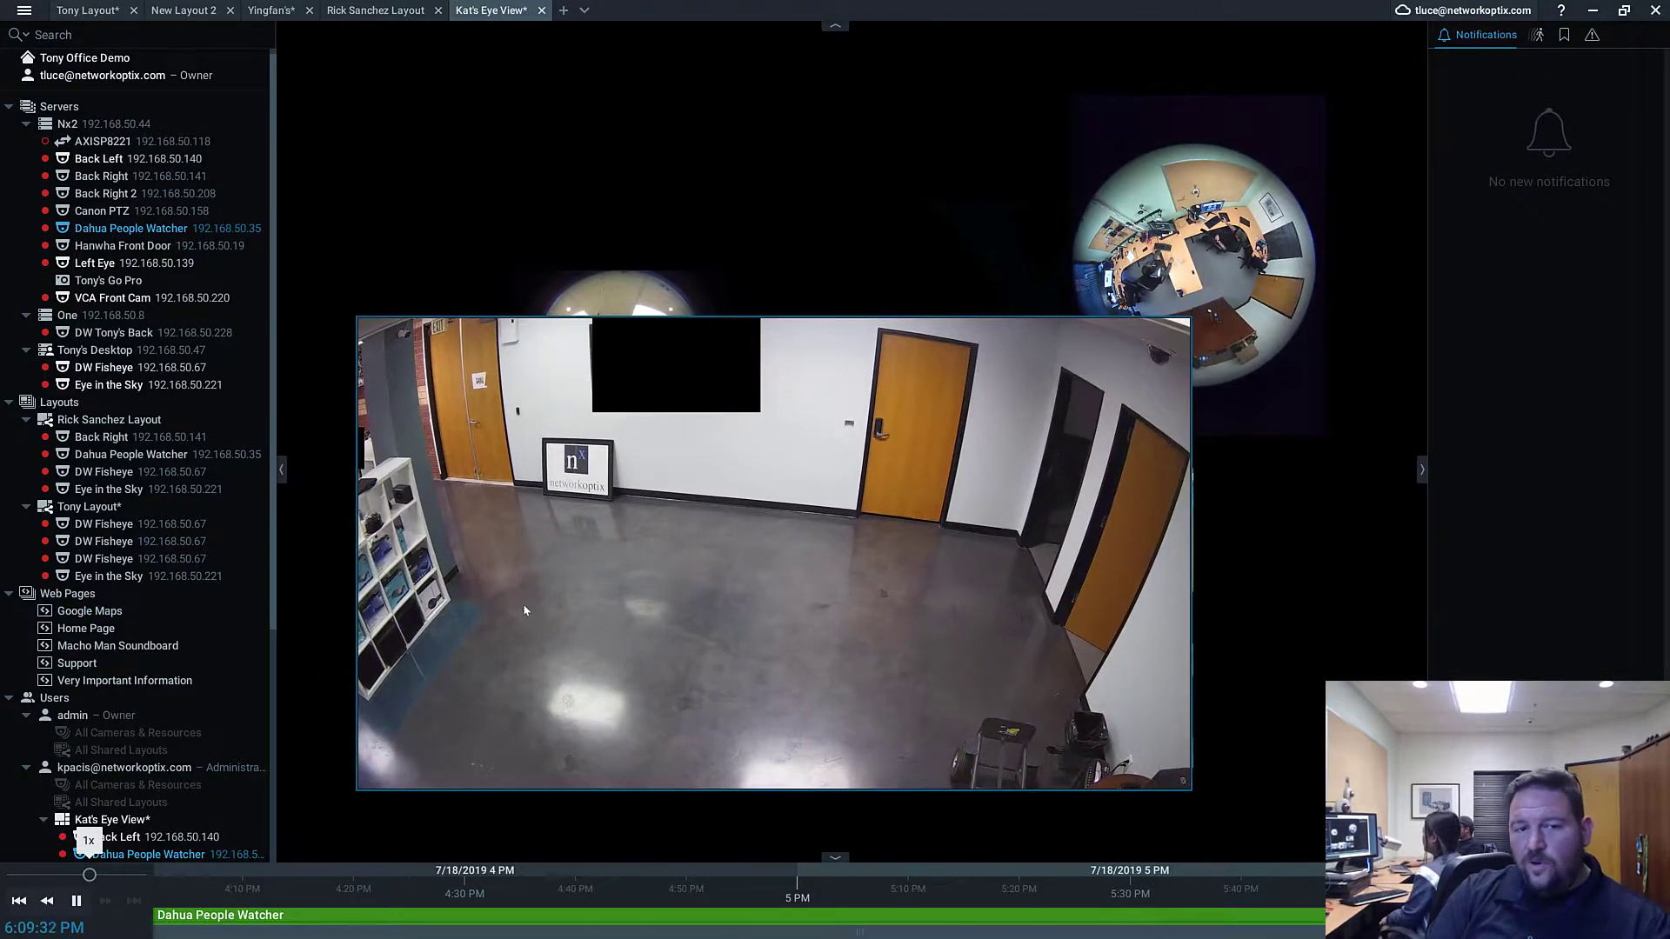
left_click(486, 254)
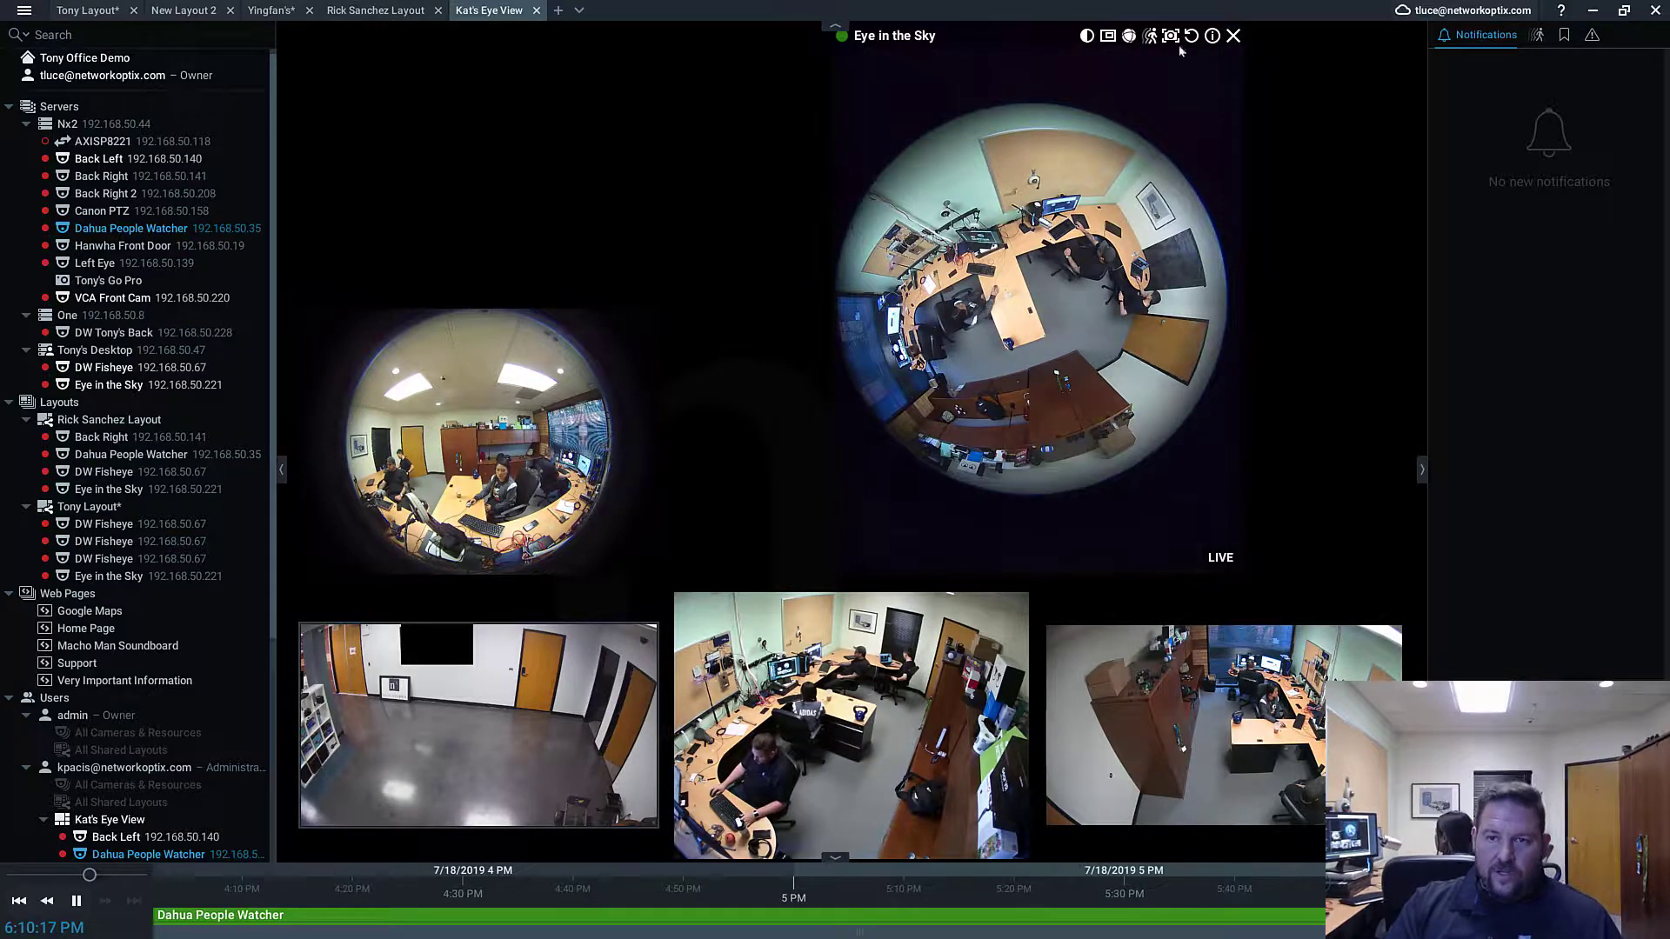
- Remove Eye in the Sky from Kat's Eye View and save the layout
left_click(1233, 36)
right_click(870, 269)
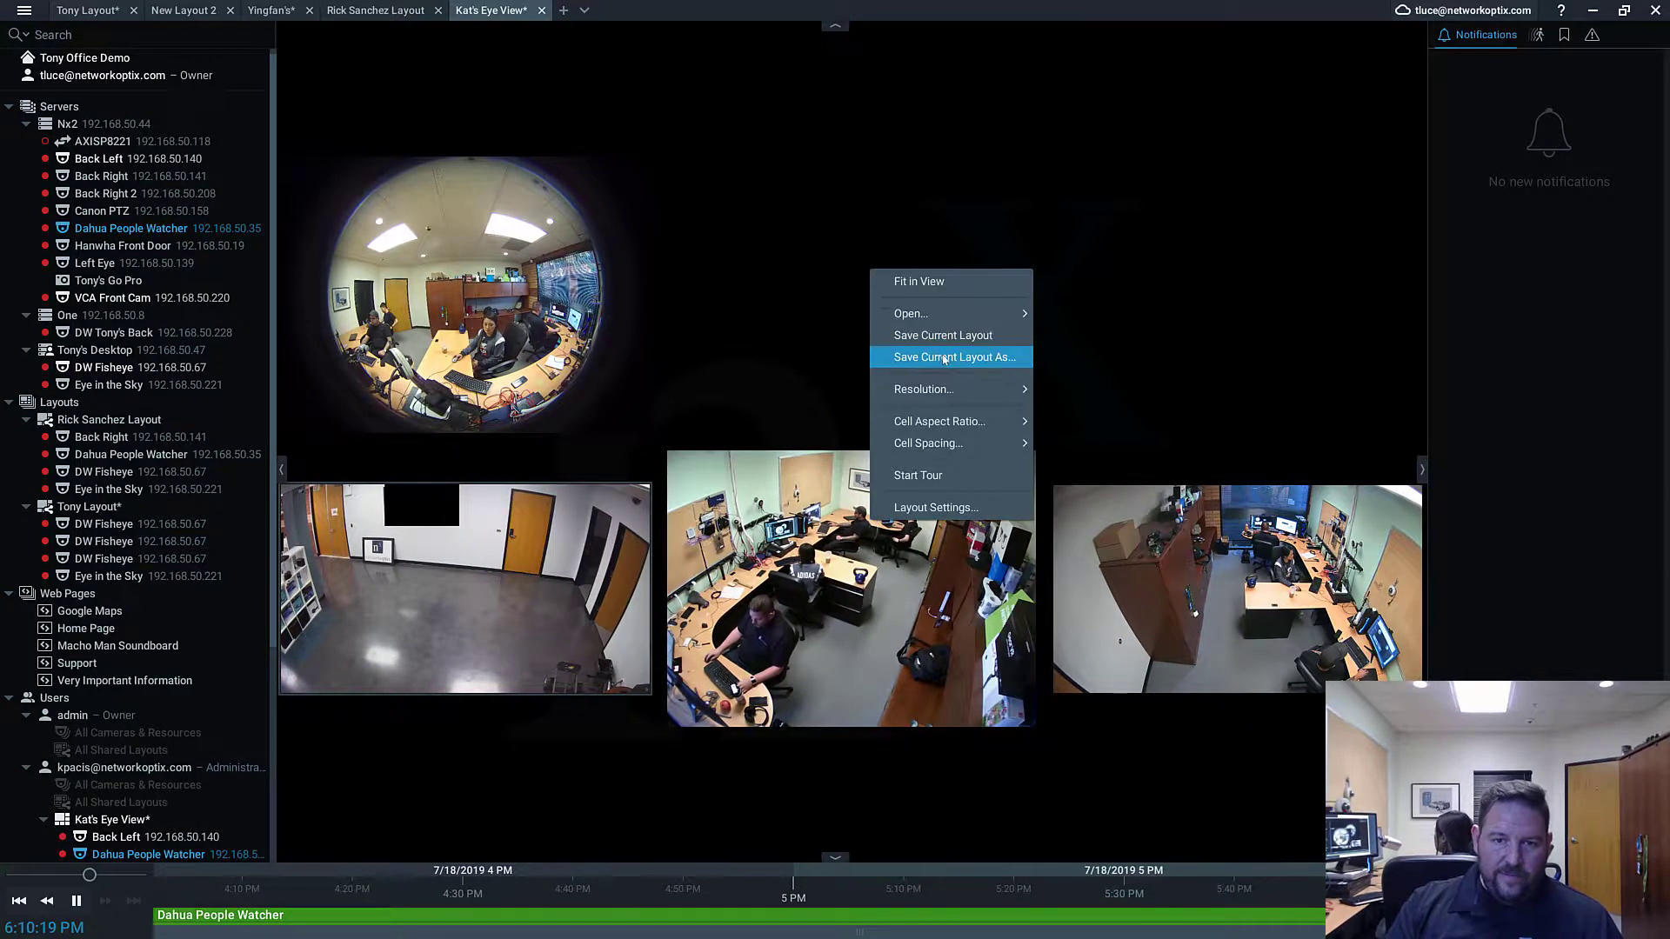
left_click(872, 339)
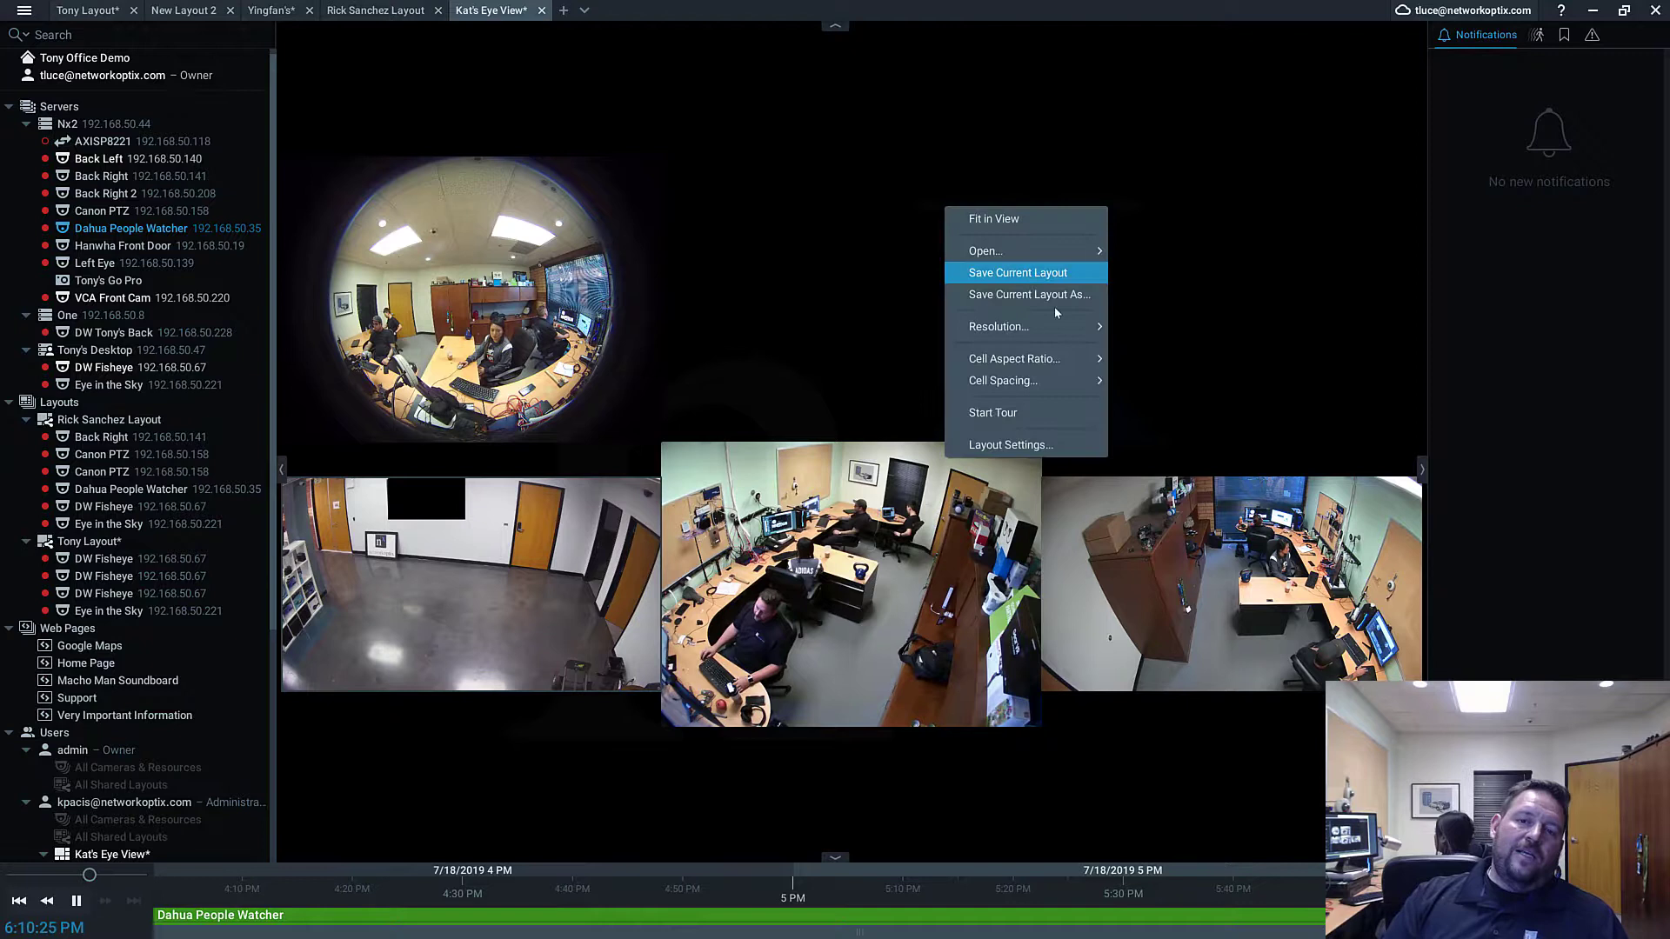
mouse_move(1072, 361)
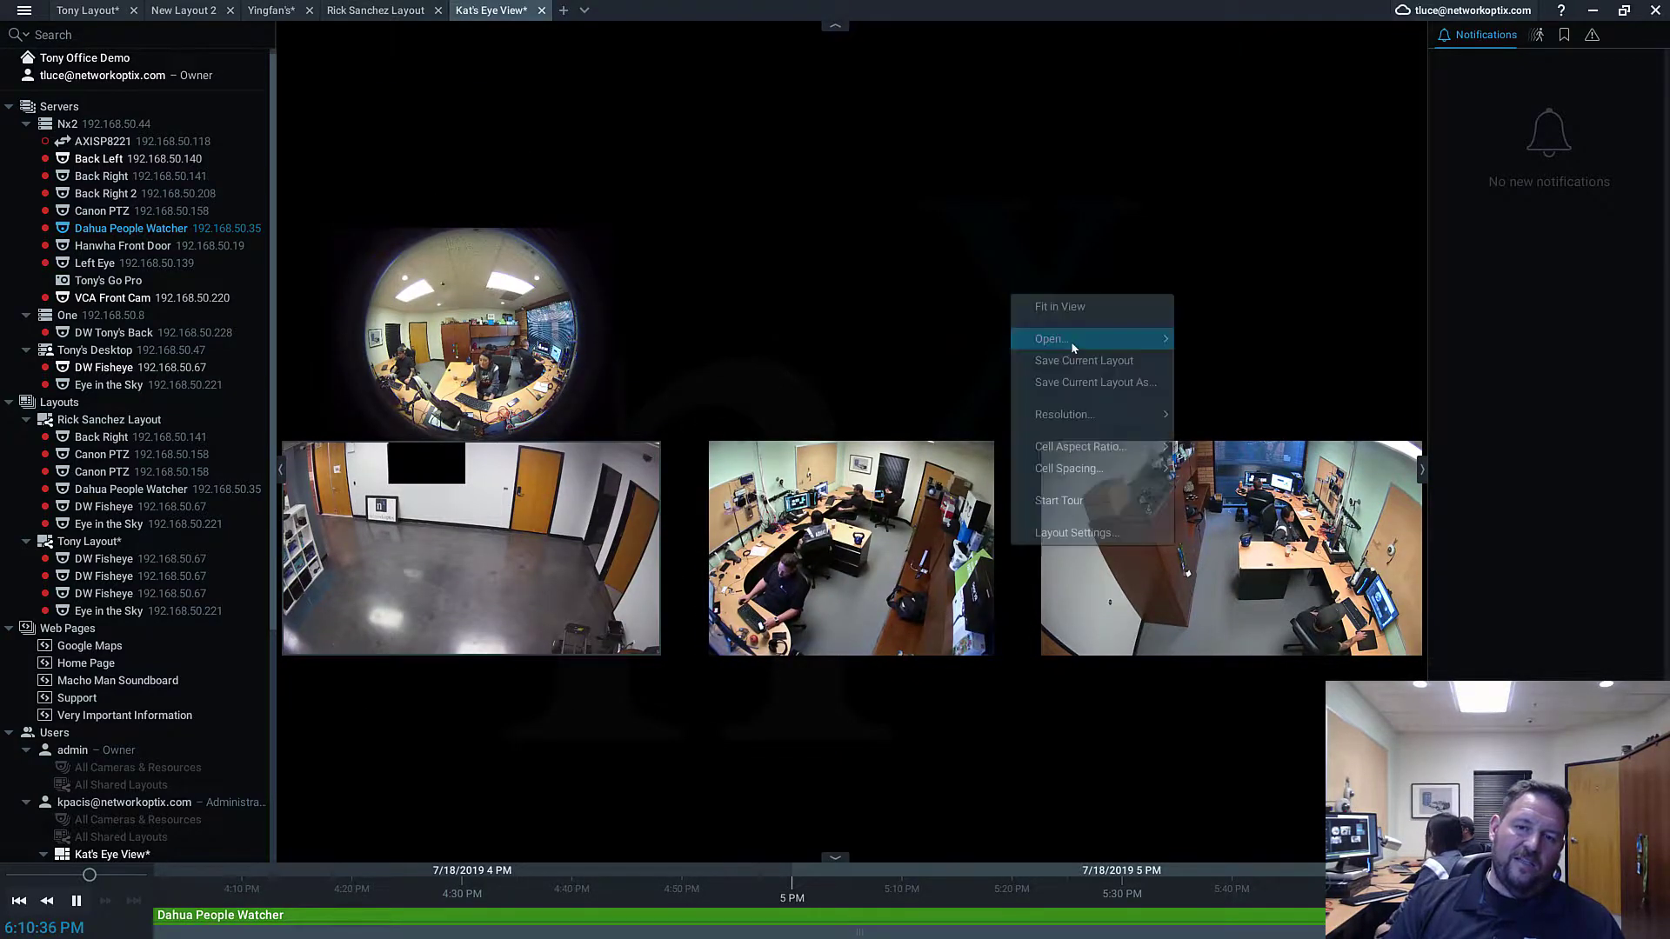
left_click(1094, 358)
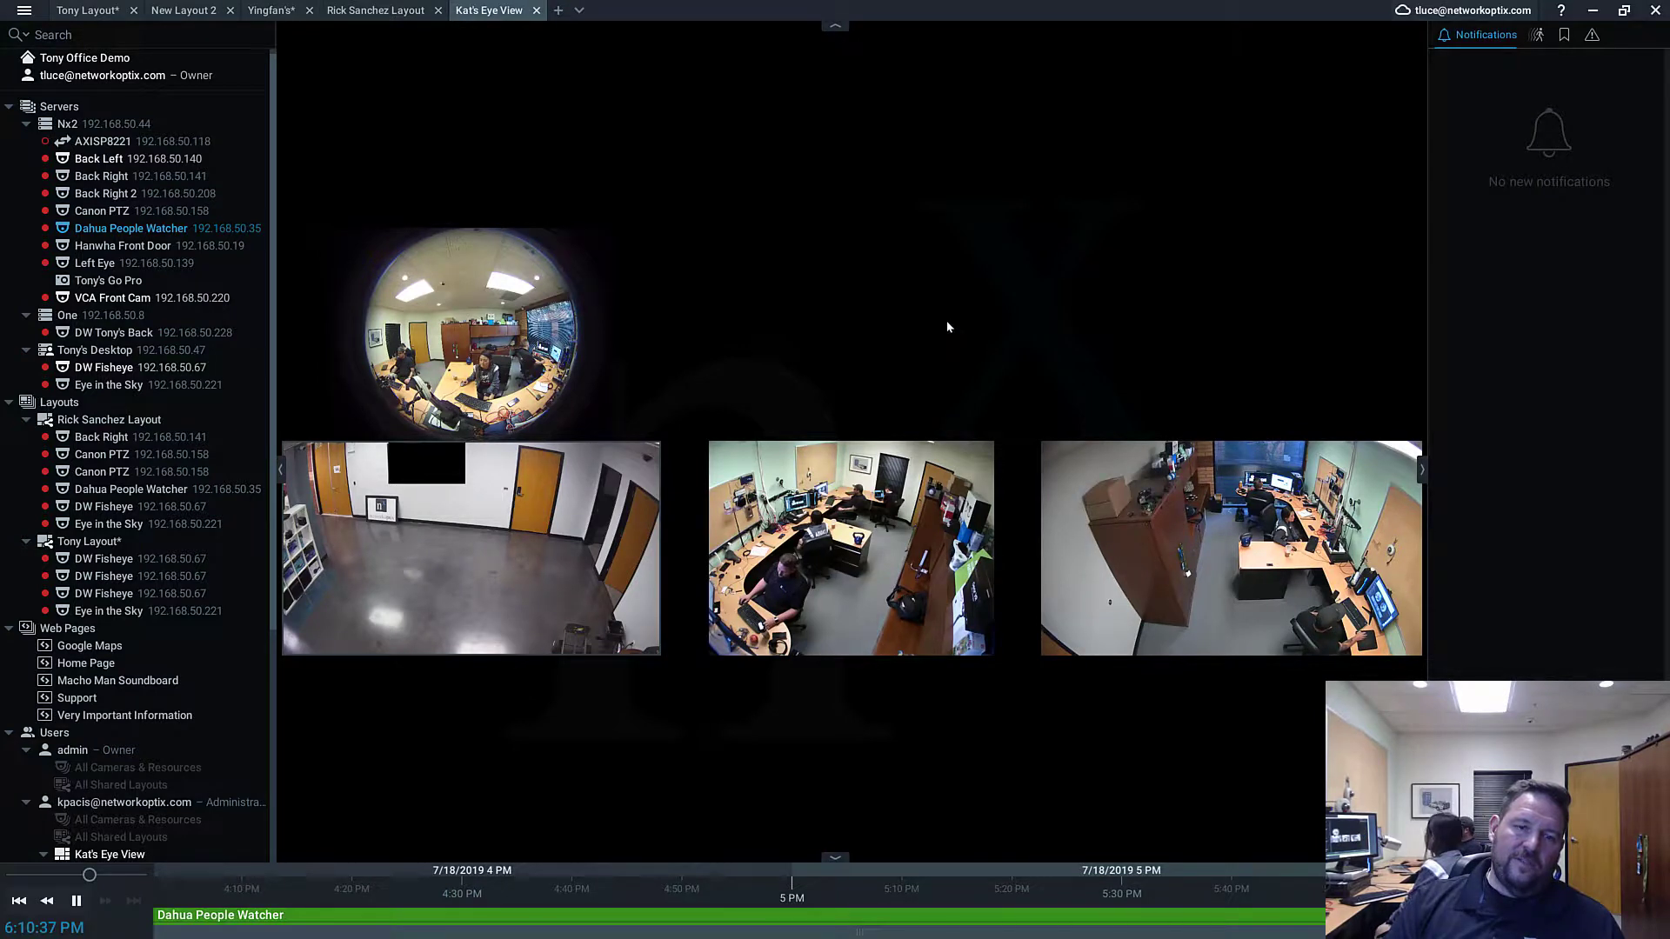
- Set the layout's cell spacing to Medium, then change it to Large
right_click(916, 278)
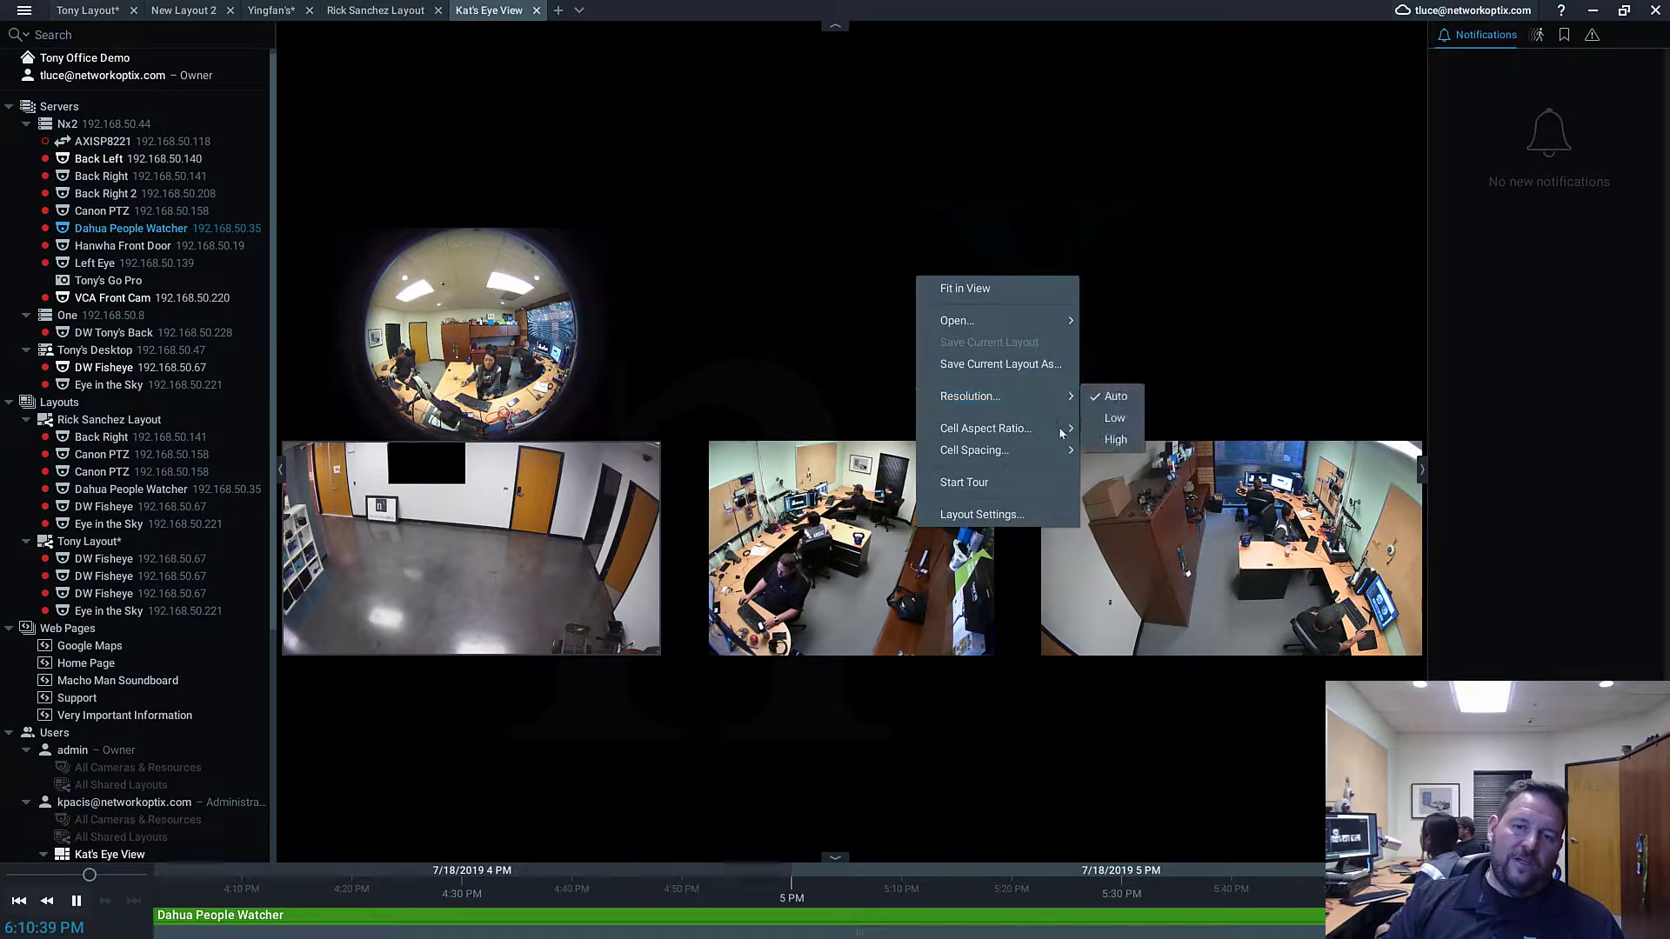
mouse_move(1063, 429)
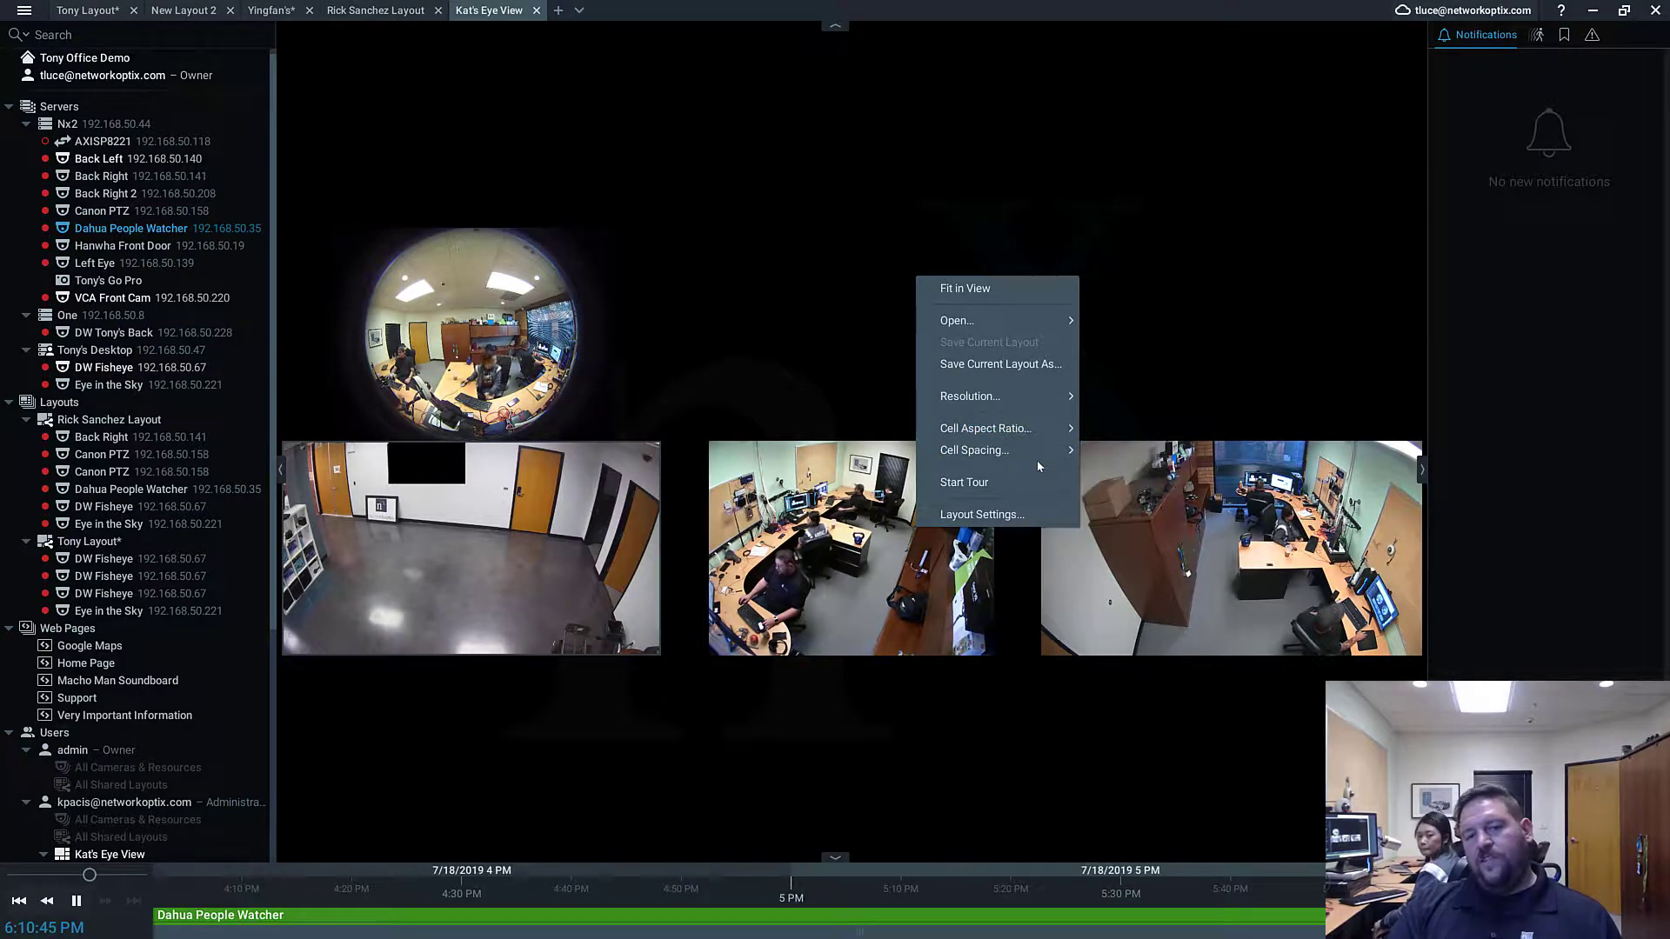
mouse_move(1046, 459)
left_click(1117, 471)
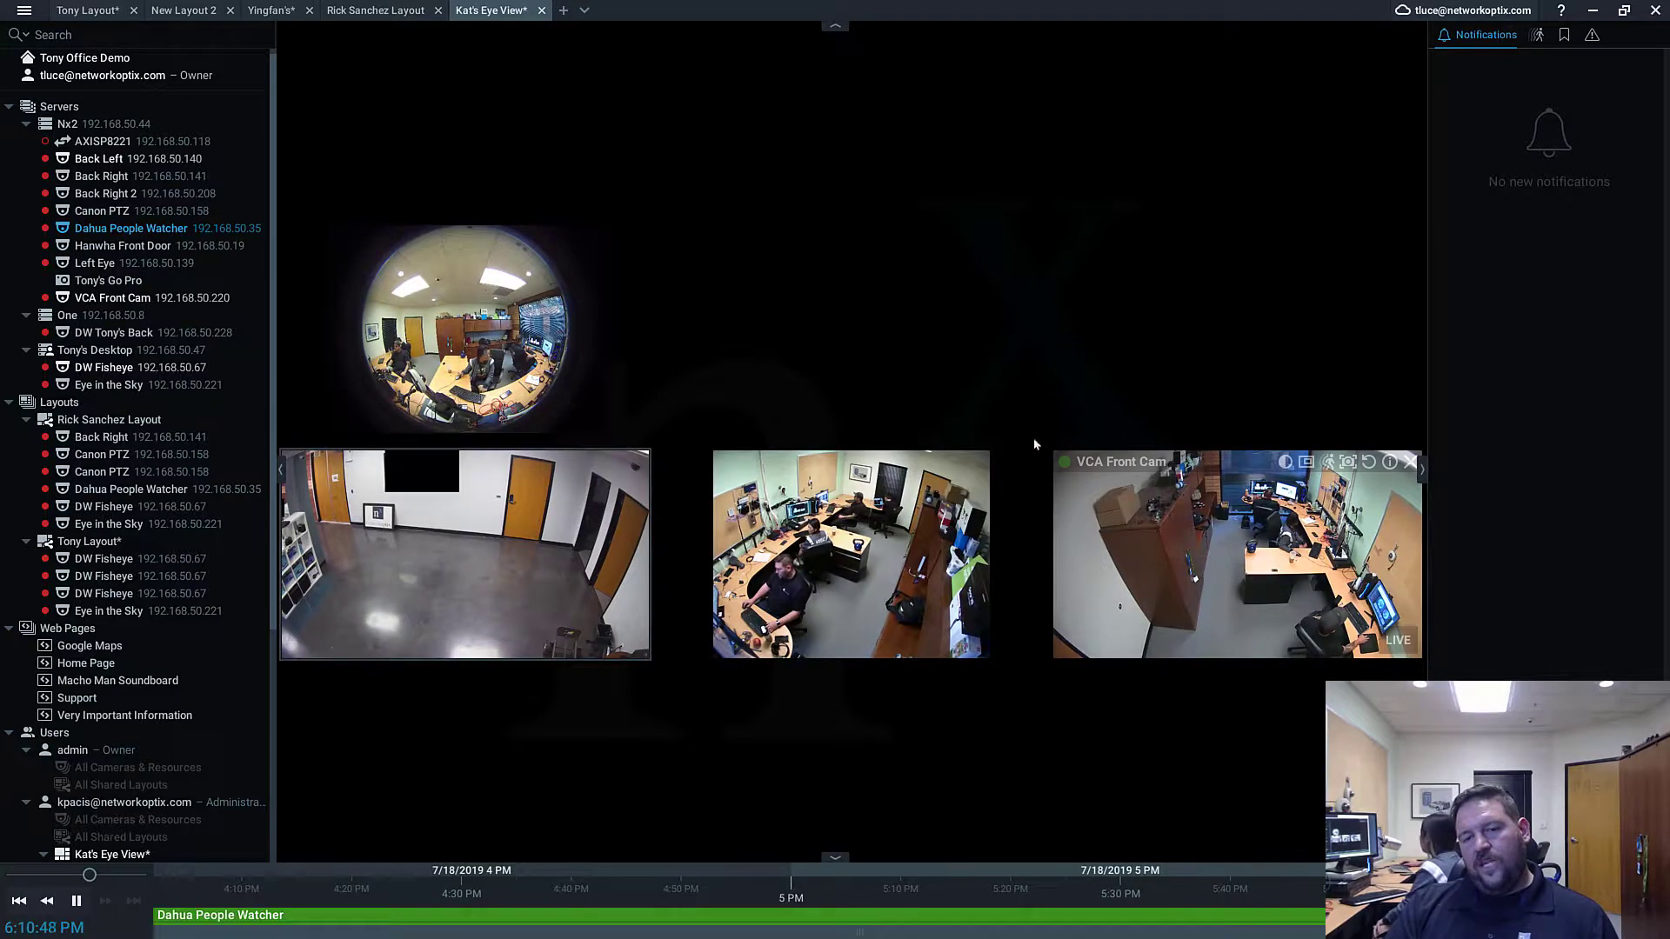
right_click(1020, 409)
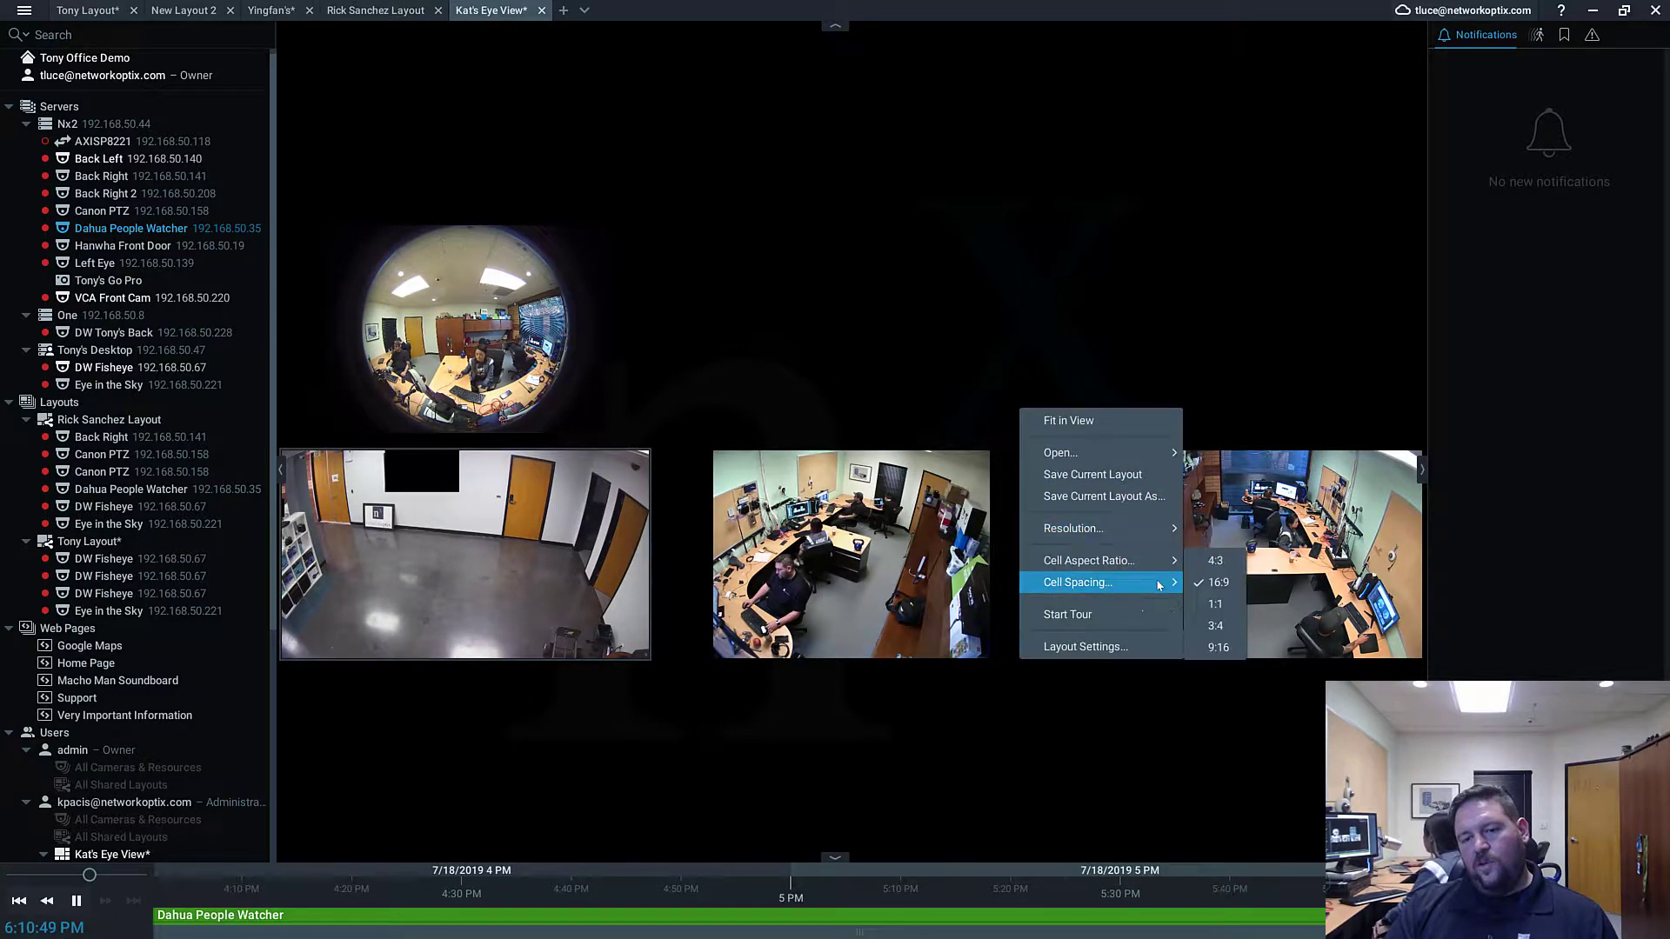
mouse_move(1161, 585)
left_click(1227, 626)
right_click(1052, 409)
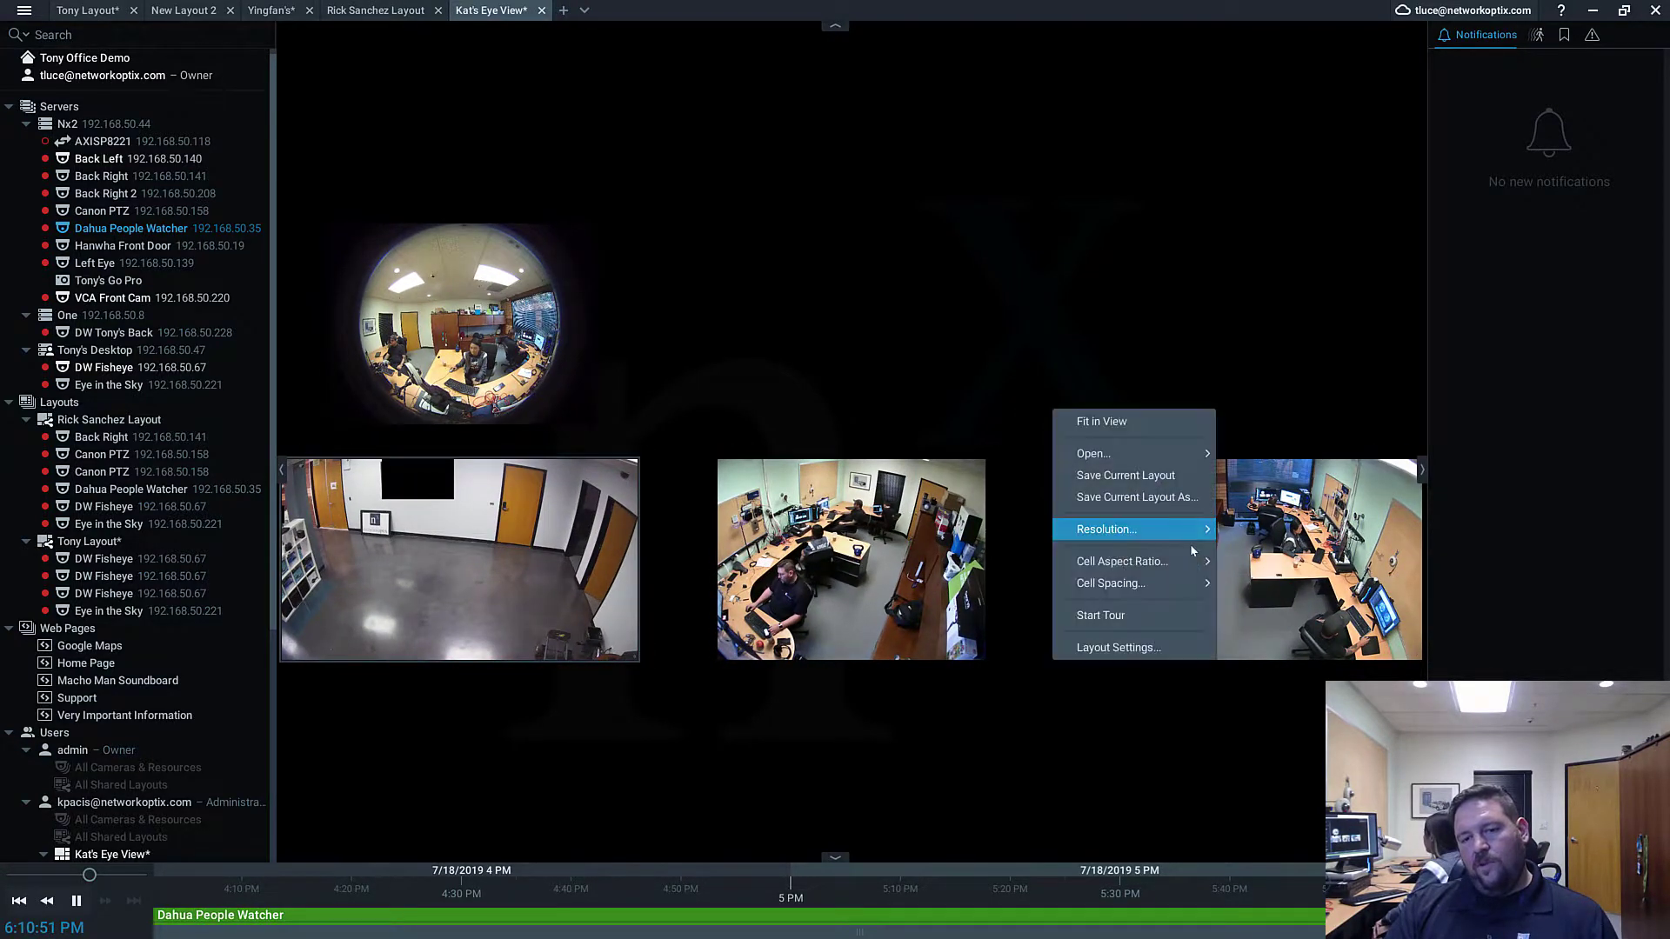
left_click(1254, 648)
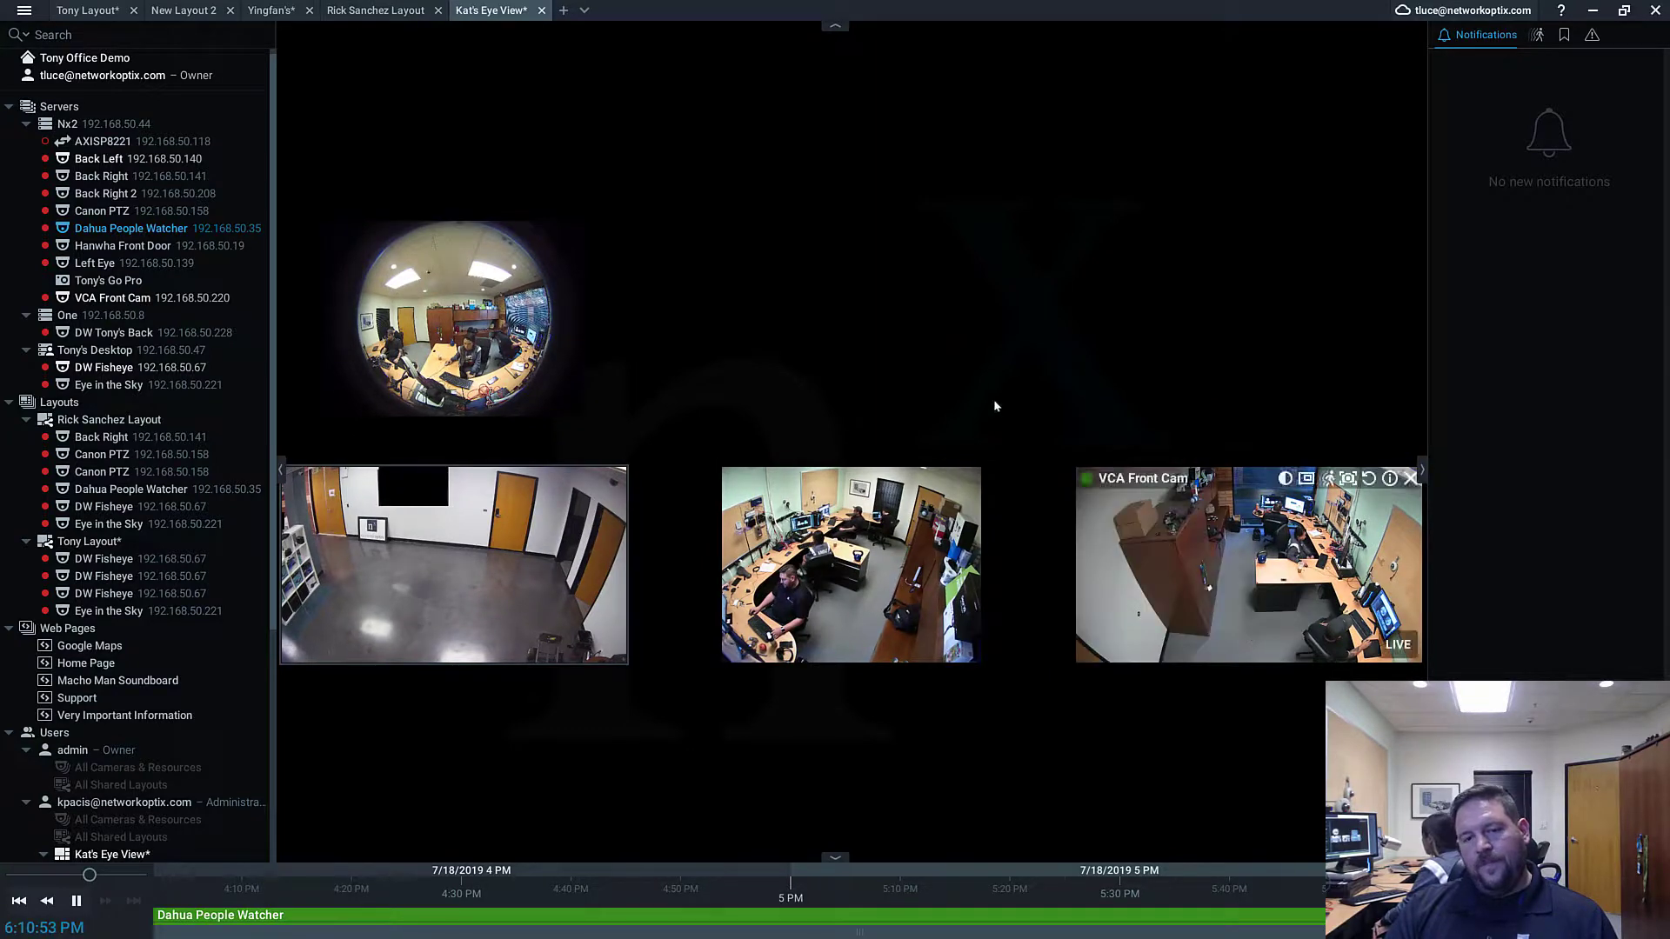
right_click(792, 217)
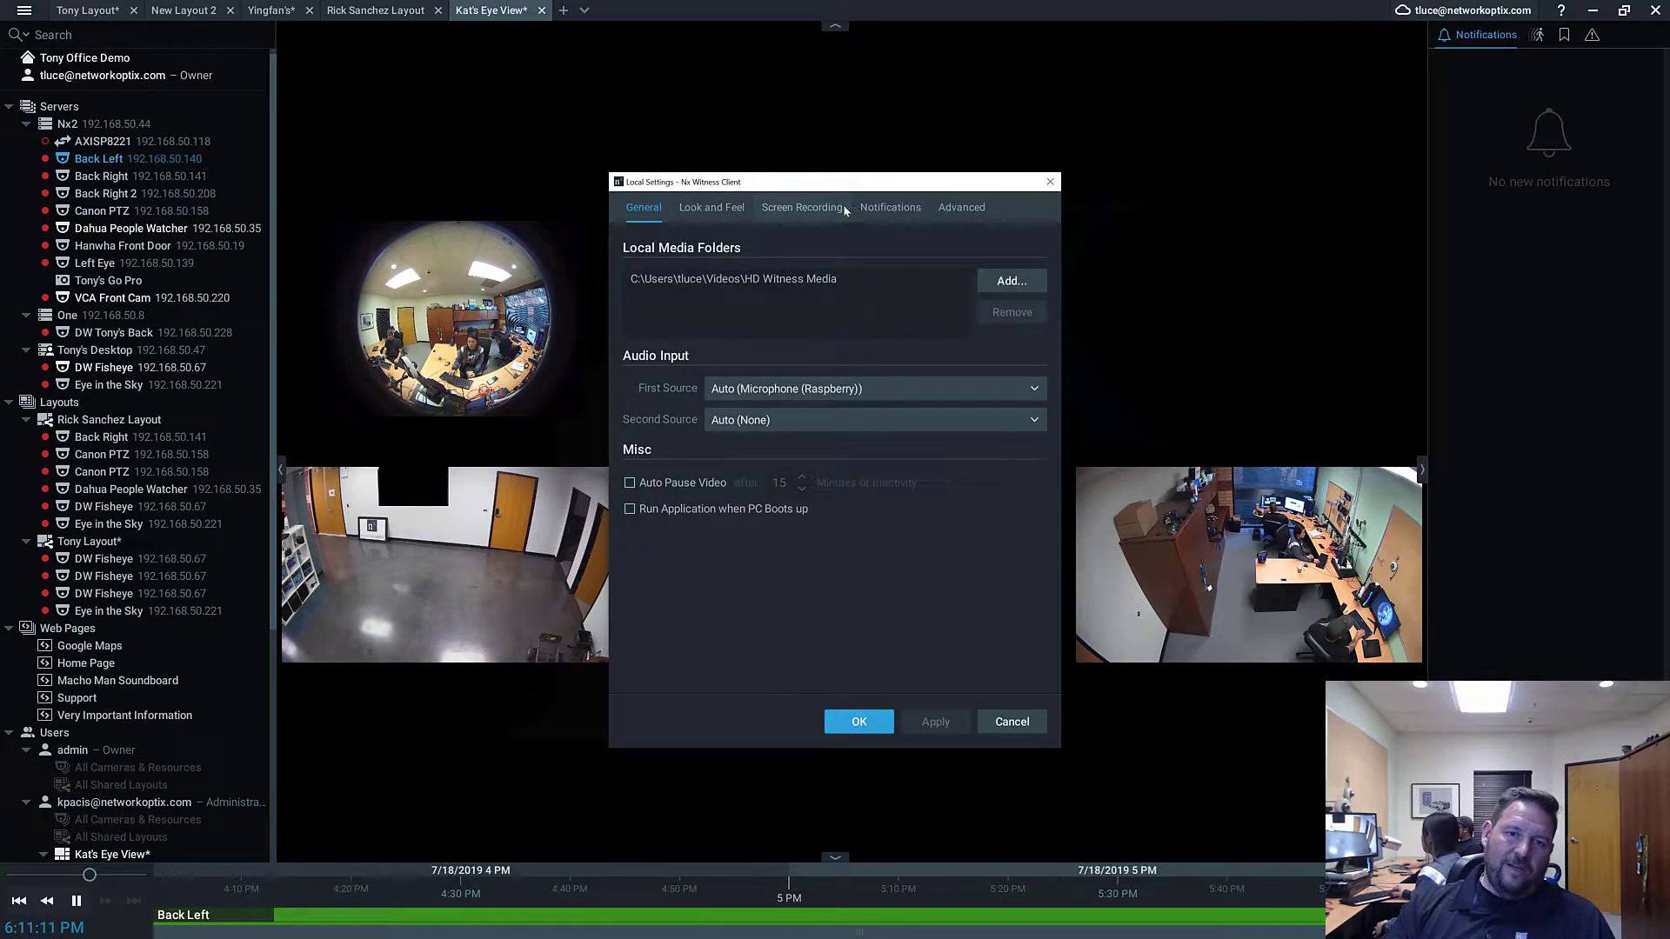
- Set the Look and Feel tour cycle to 5 seconds, apply, and close Local Settings
left_click(728, 210)
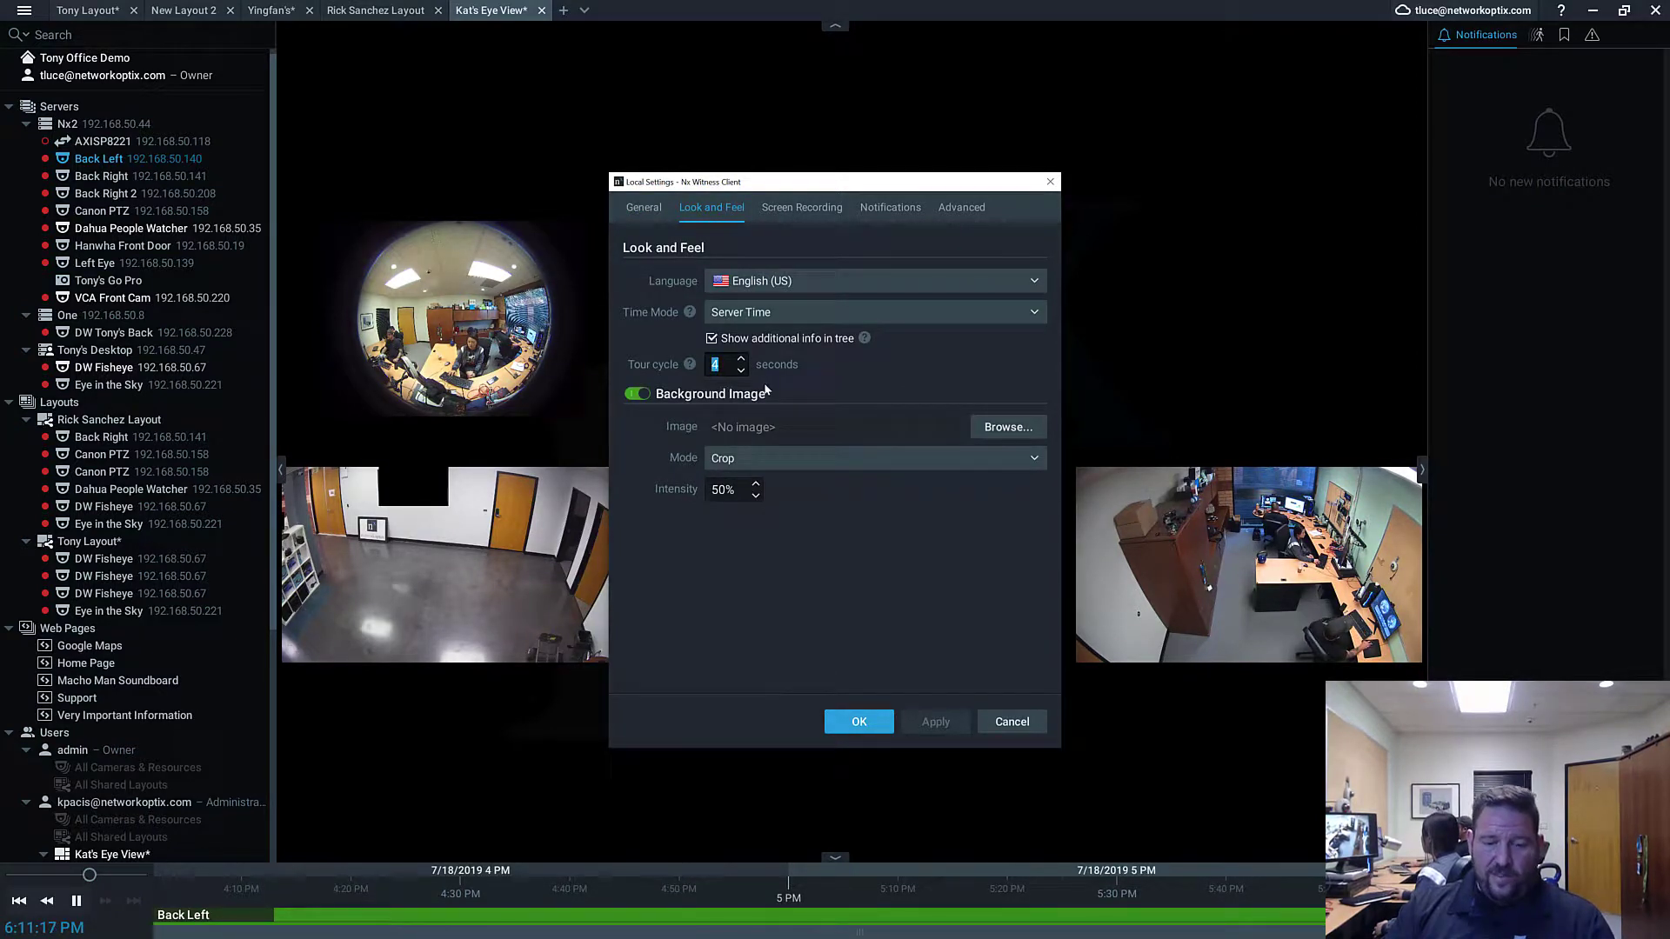
type("5")
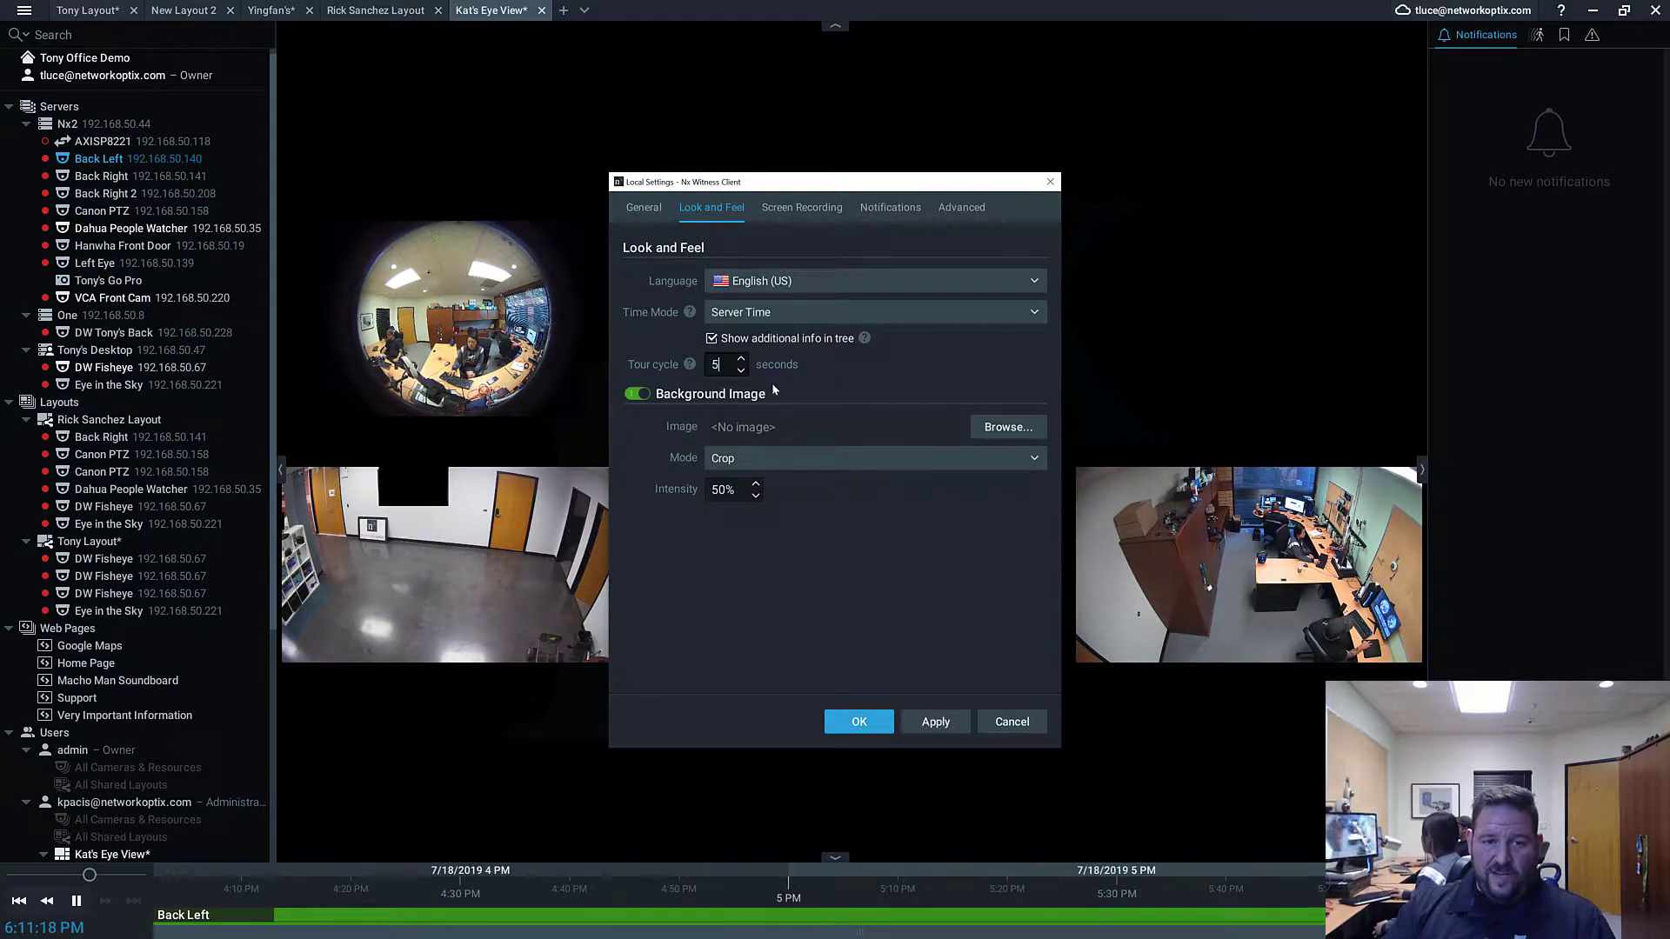
left_click(936, 722)
left_click(858, 722)
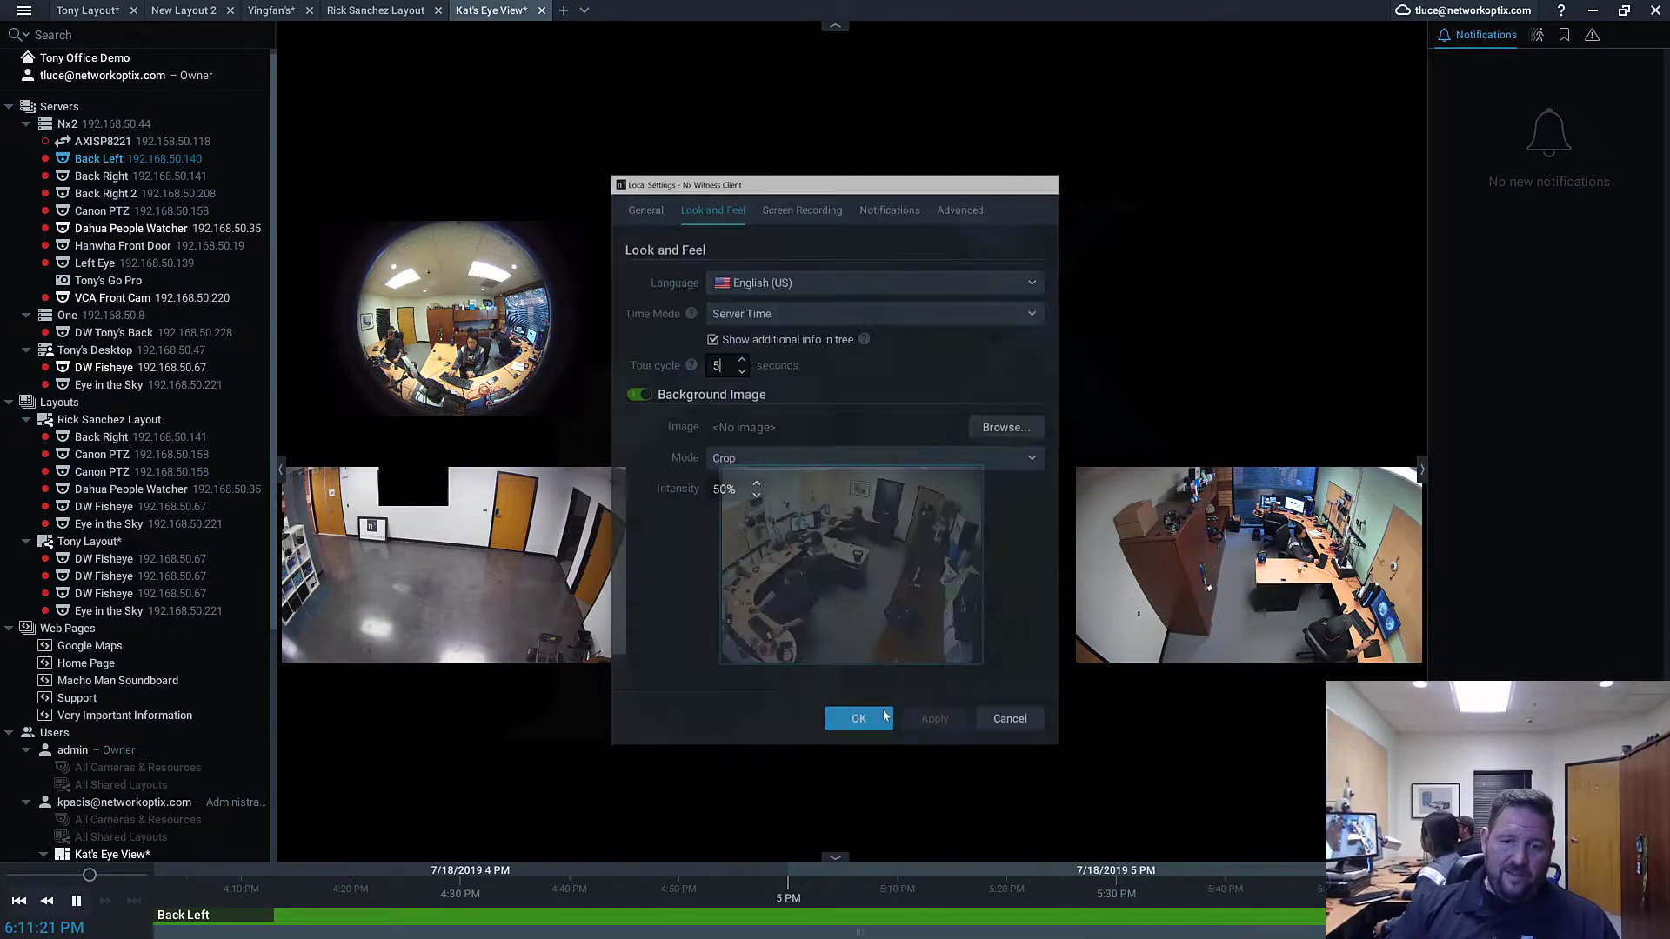
- Open the layout's context menu, then hide and restore the resource tree and notifications panel
right_click(1011, 293)
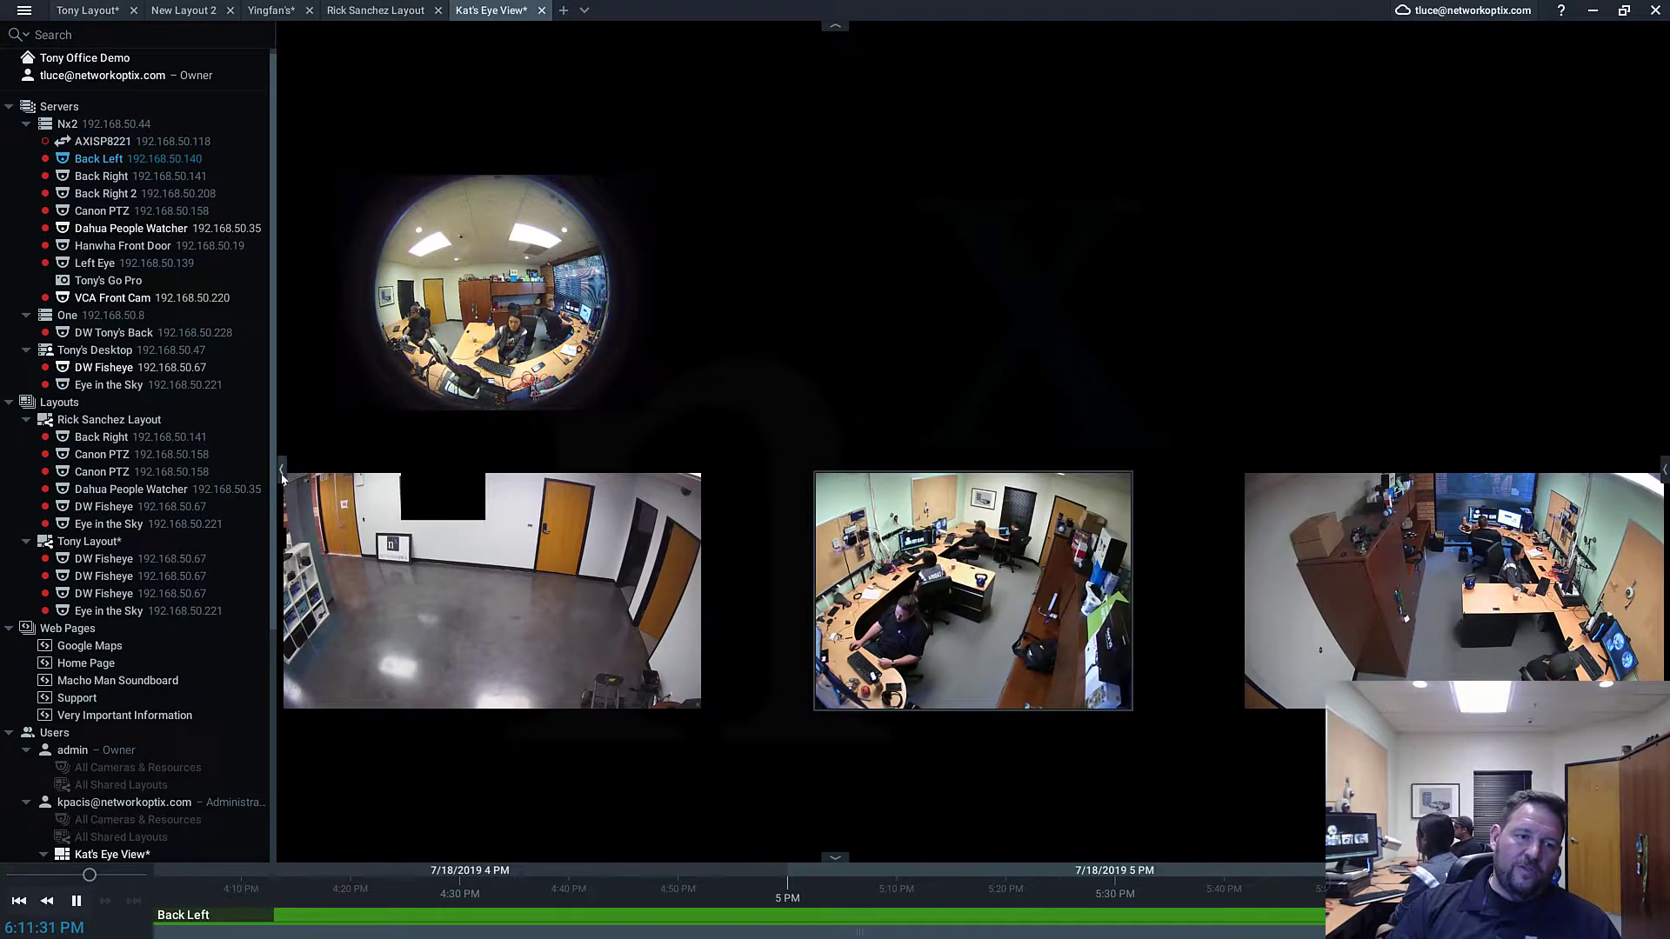
left_click(282, 472)
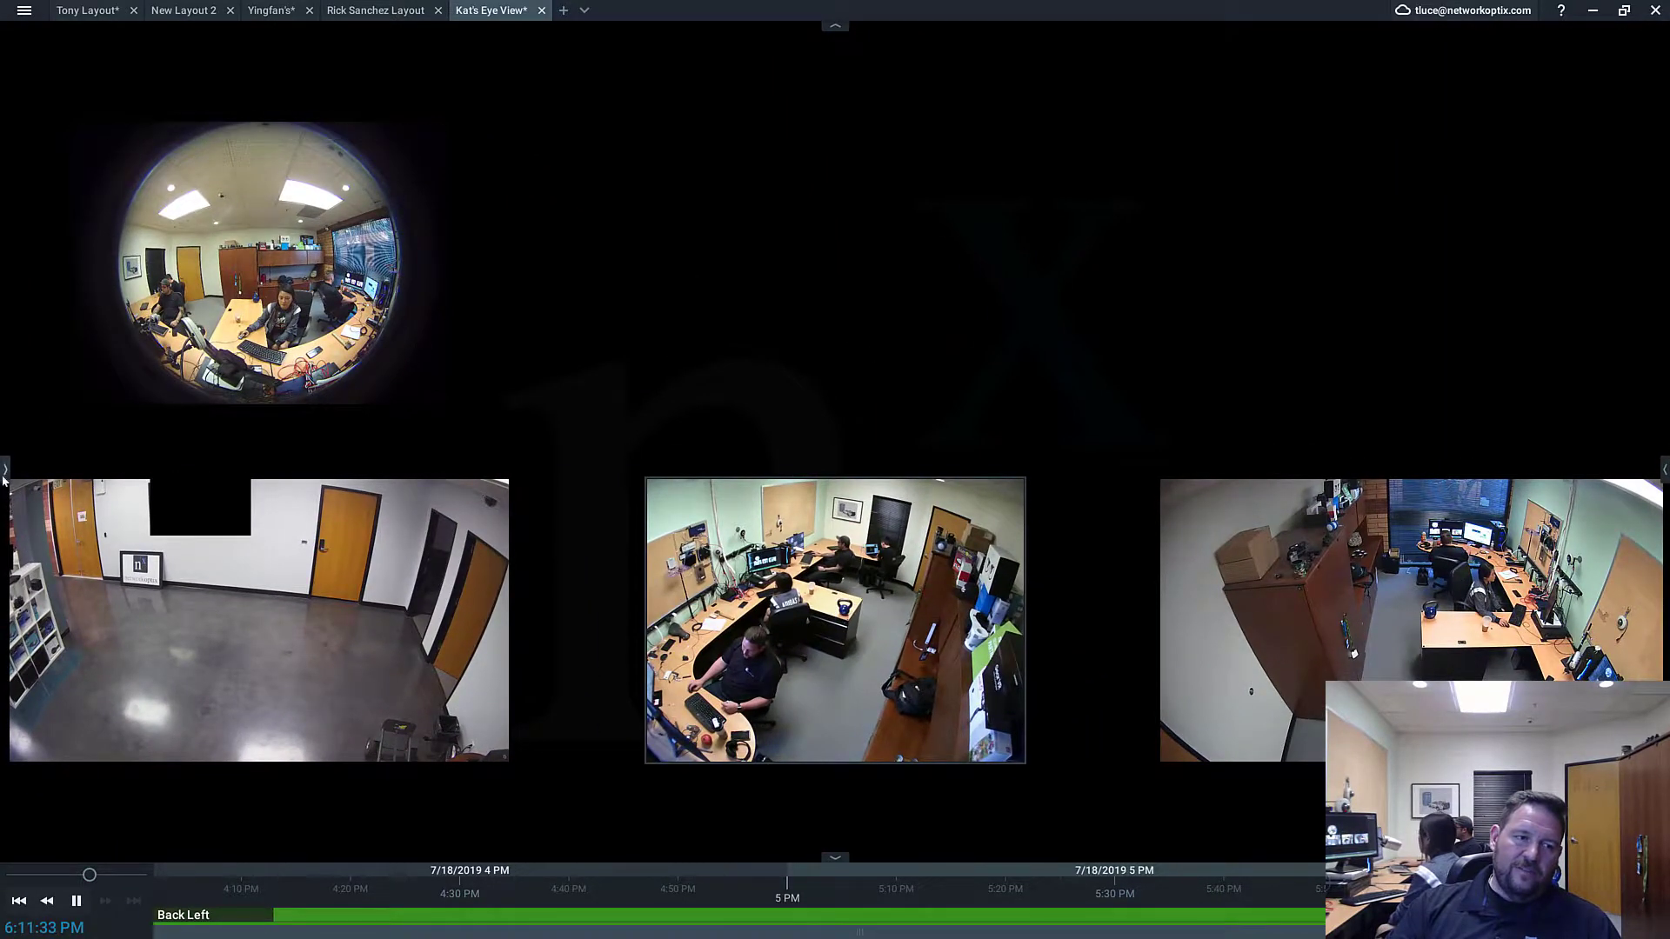
left_click(5, 470)
left_click(1664, 470)
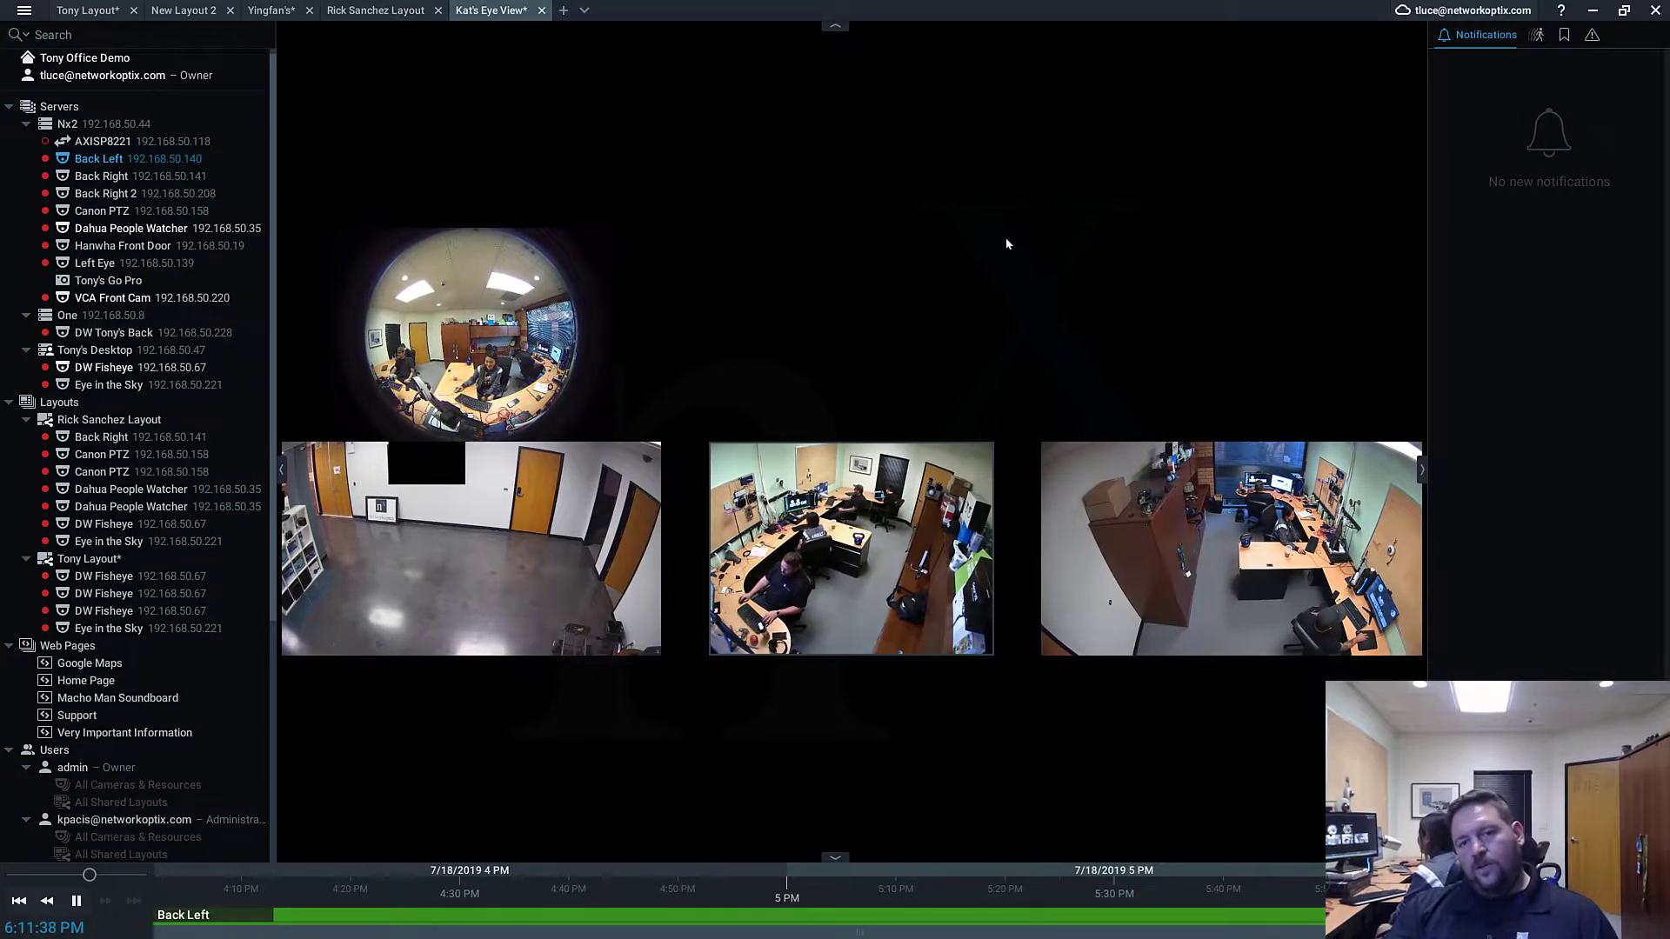
- Set icc_map.png as Kat's Eye View's layout background
right_click(1005, 238)
left_click(1043, 477)
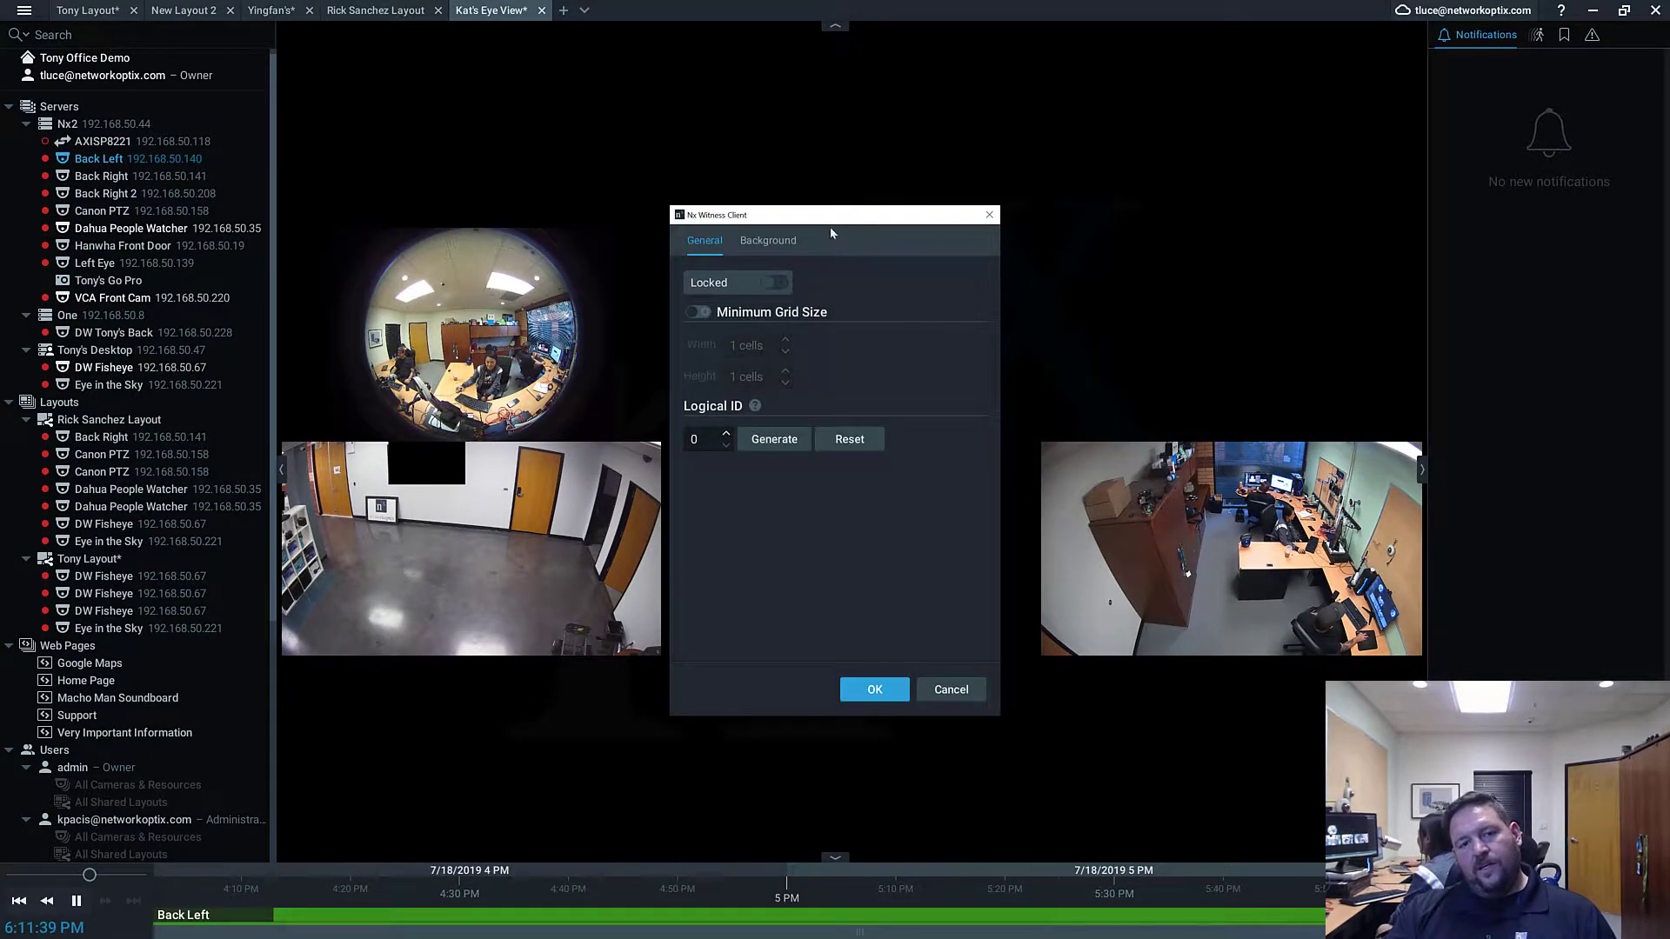
left_click(769, 240)
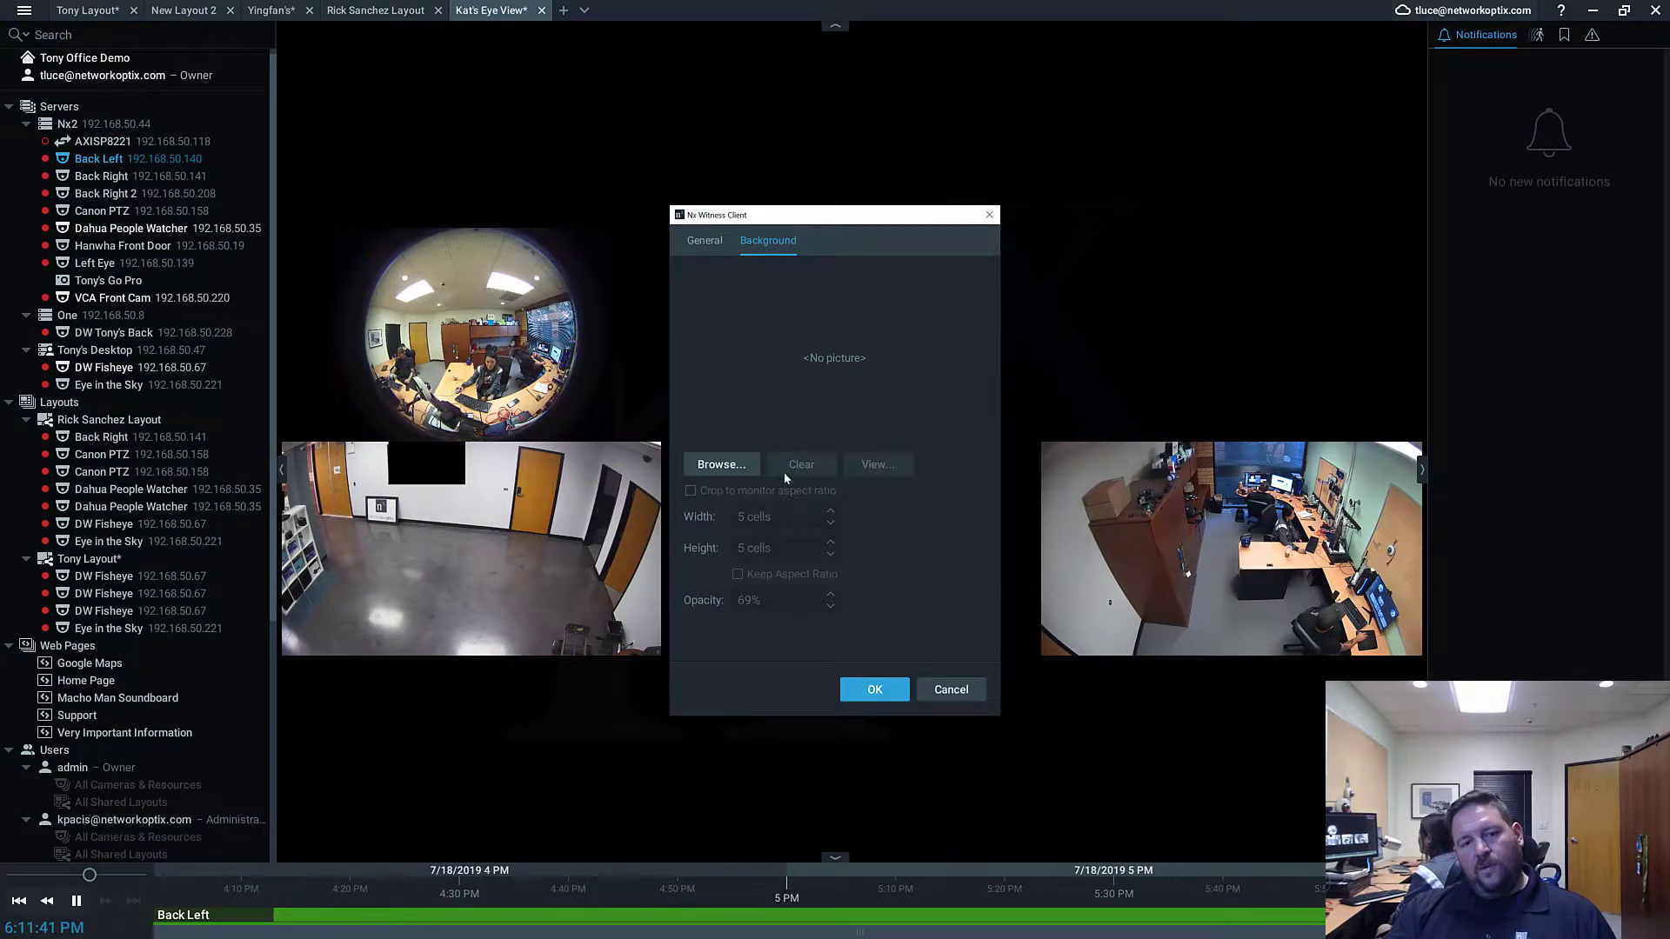
left_click(744, 474)
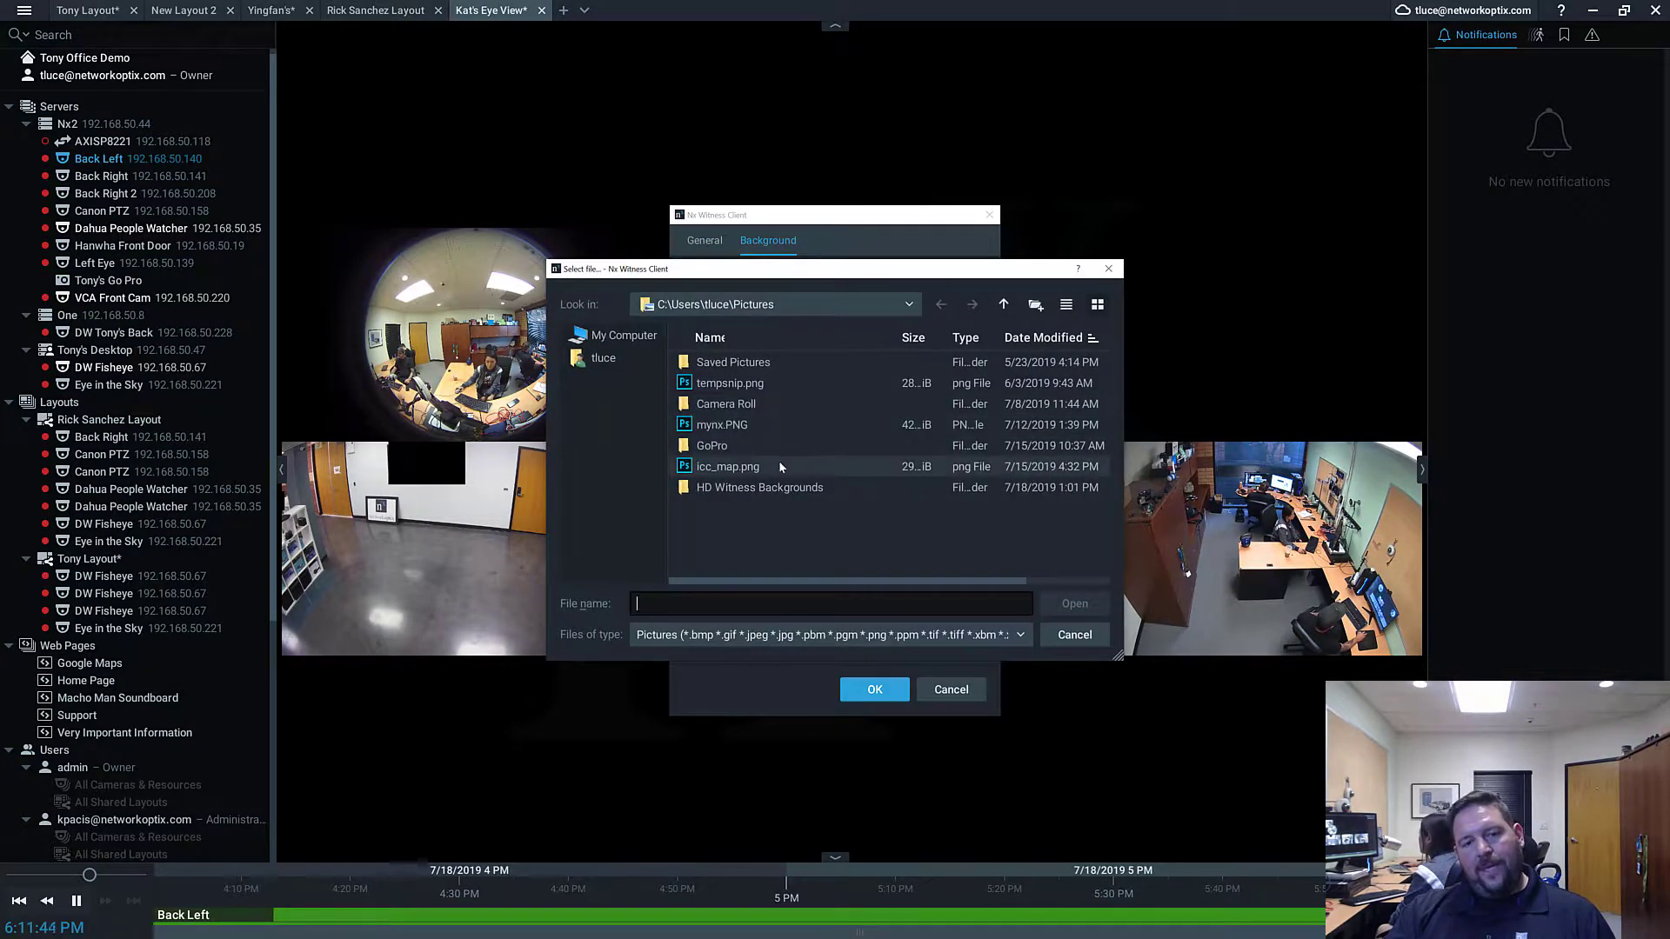
left_click(780, 467)
double_click(779, 467)
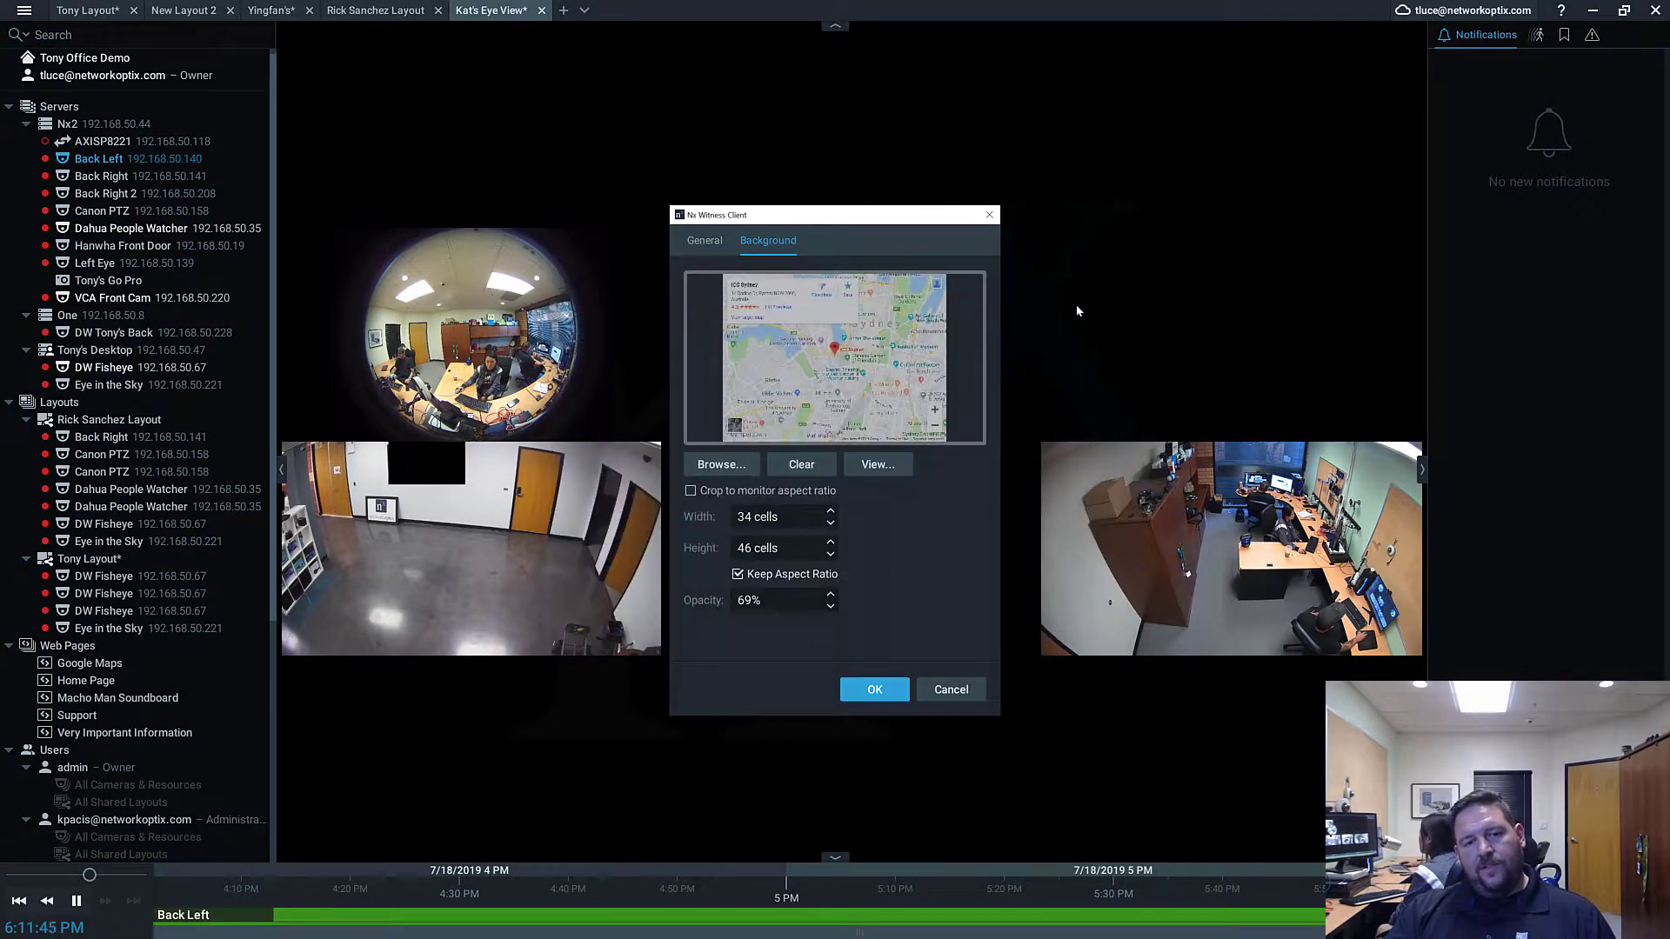
left_click(874, 683)
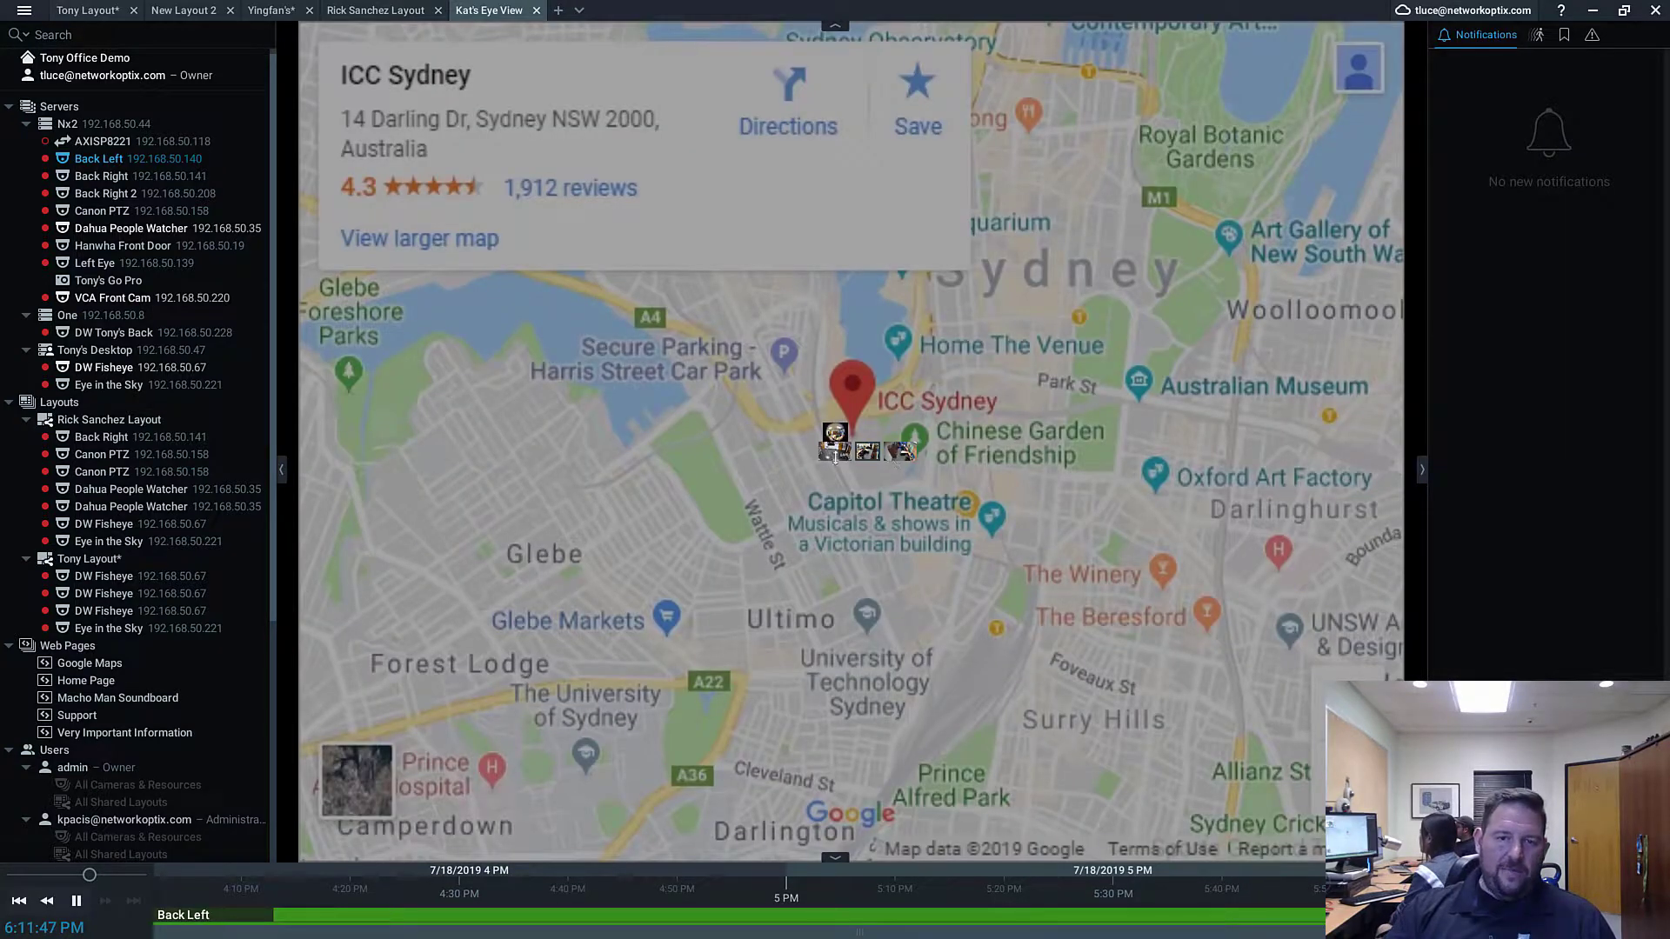
- Place Dahua People Watcher, Back Left, DW Fisheye and VCA Front Cam tiles around the map and save
left_click(835, 457)
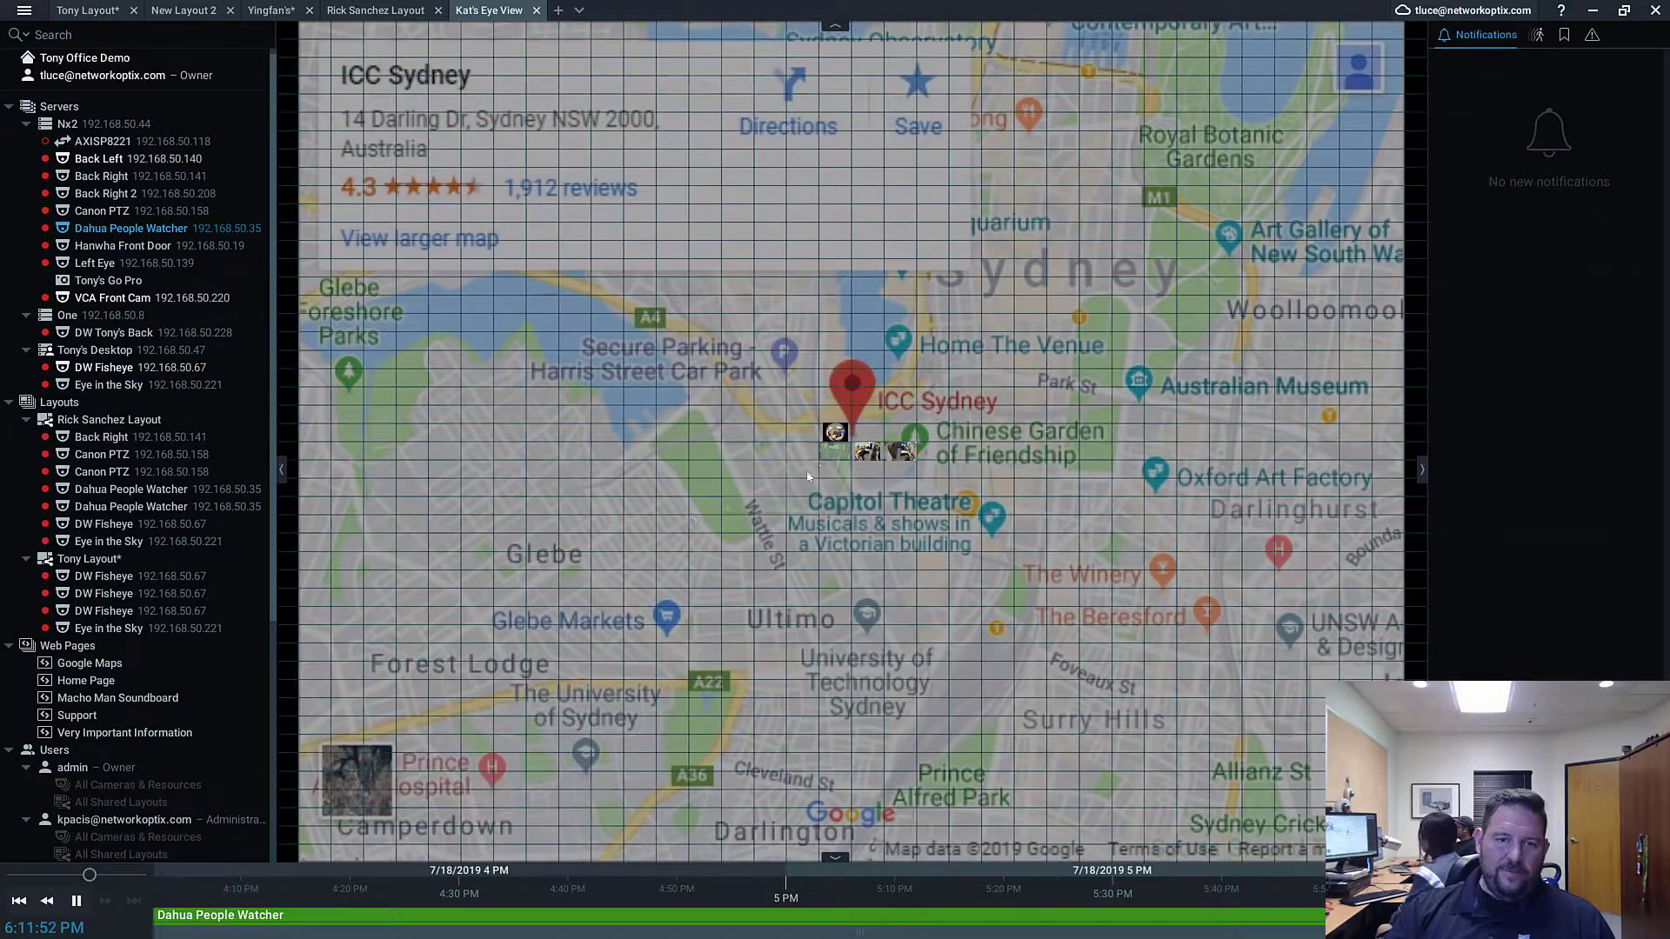
left_click_drag(821, 463, 461, 534)
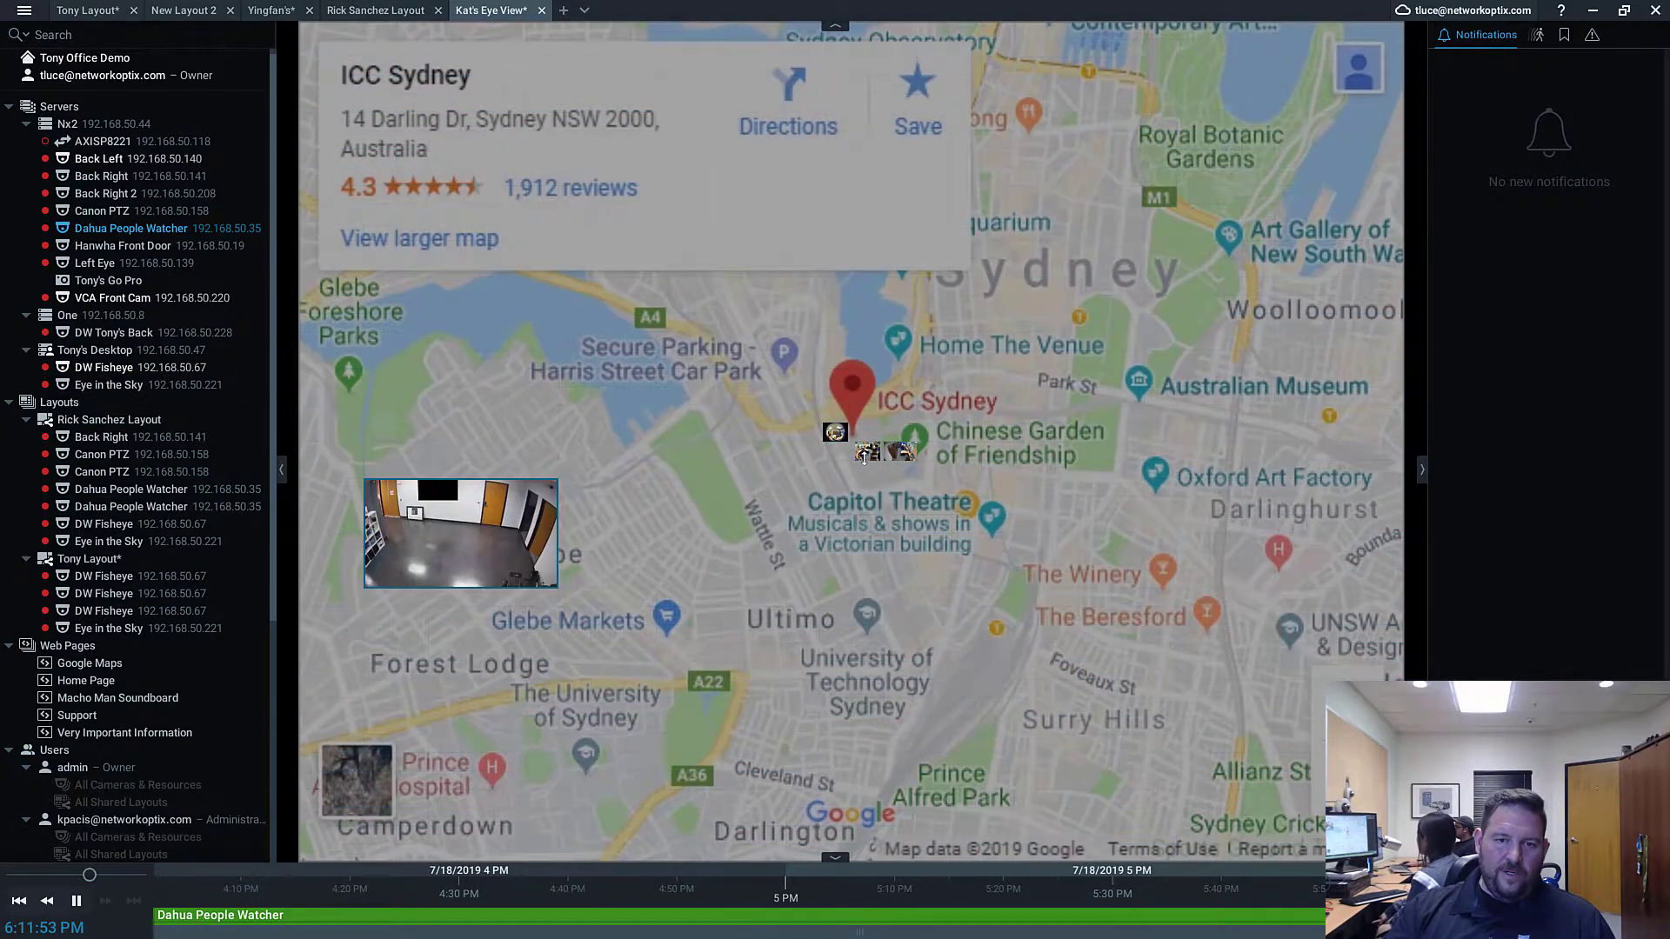
left_click(864, 456)
left_click_drag(864, 461, 687, 587)
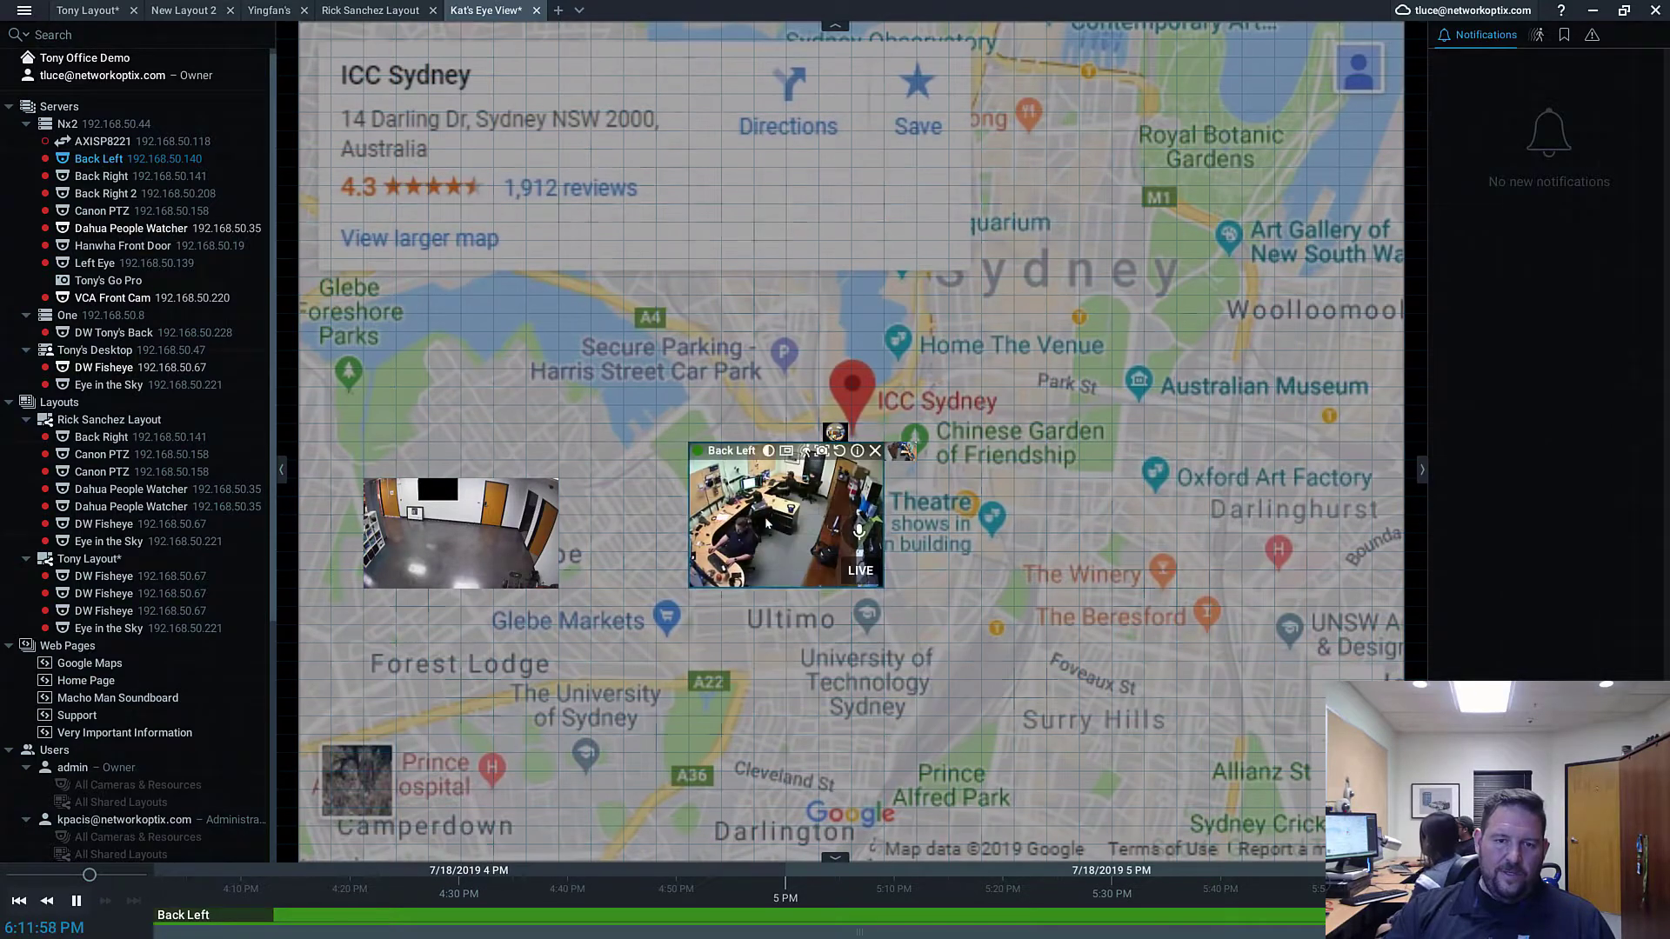
left_click(837, 434)
left_click_drag(851, 446, 480, 138)
left_click_drag(913, 454, 1167, 185)
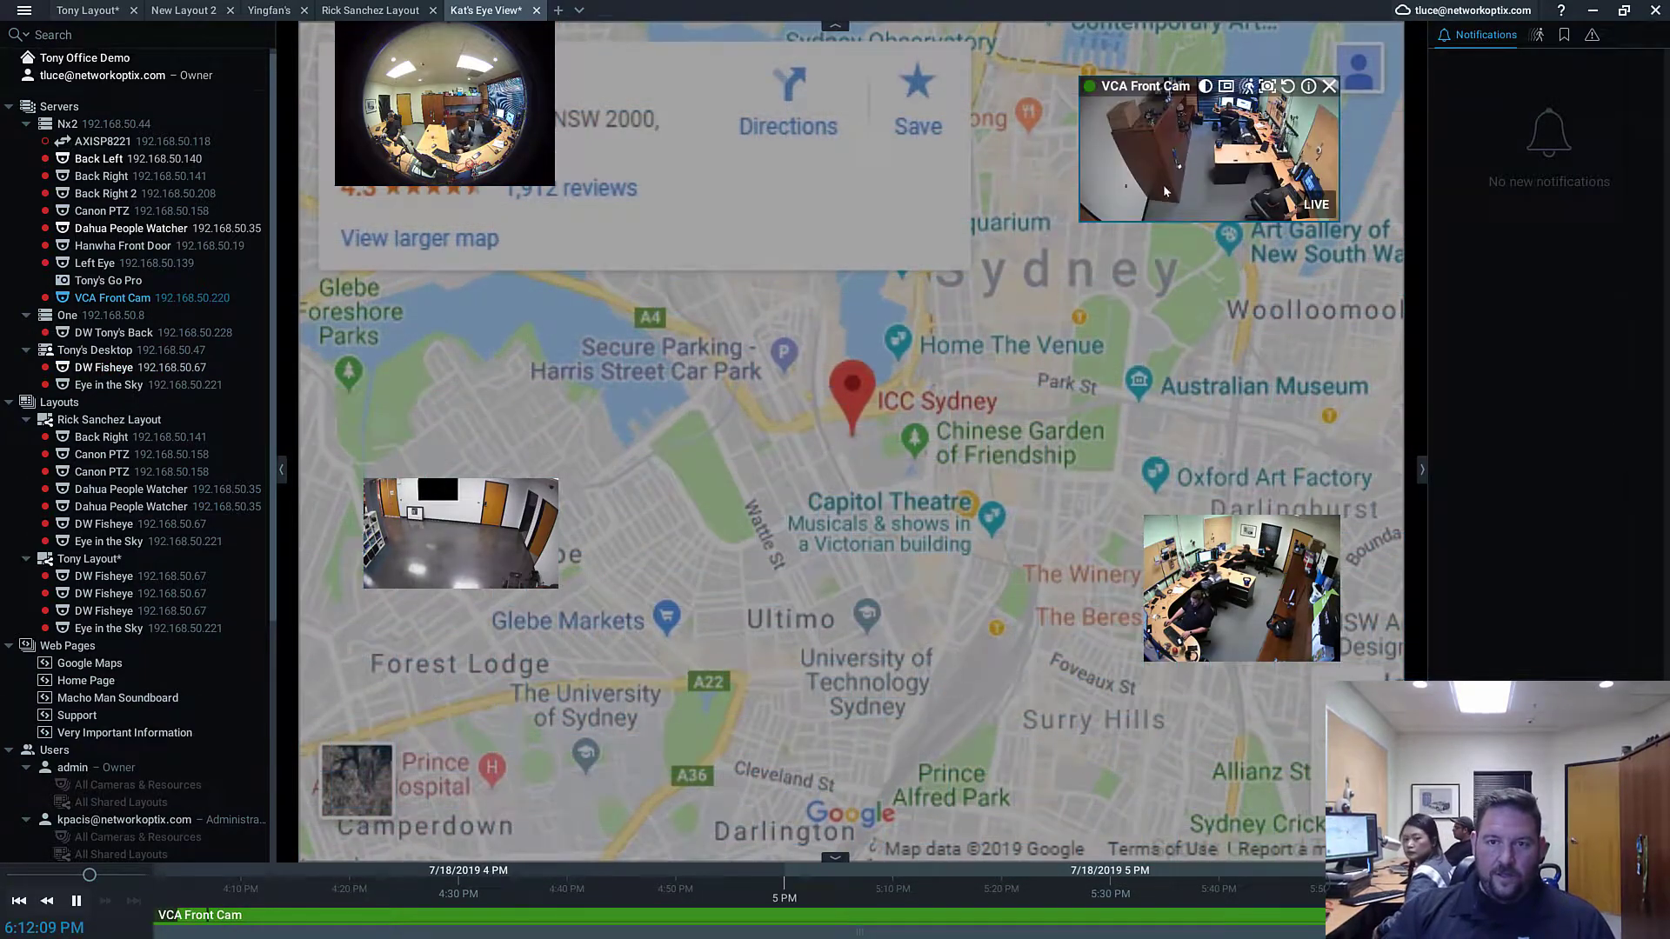
key("ctrl+s")
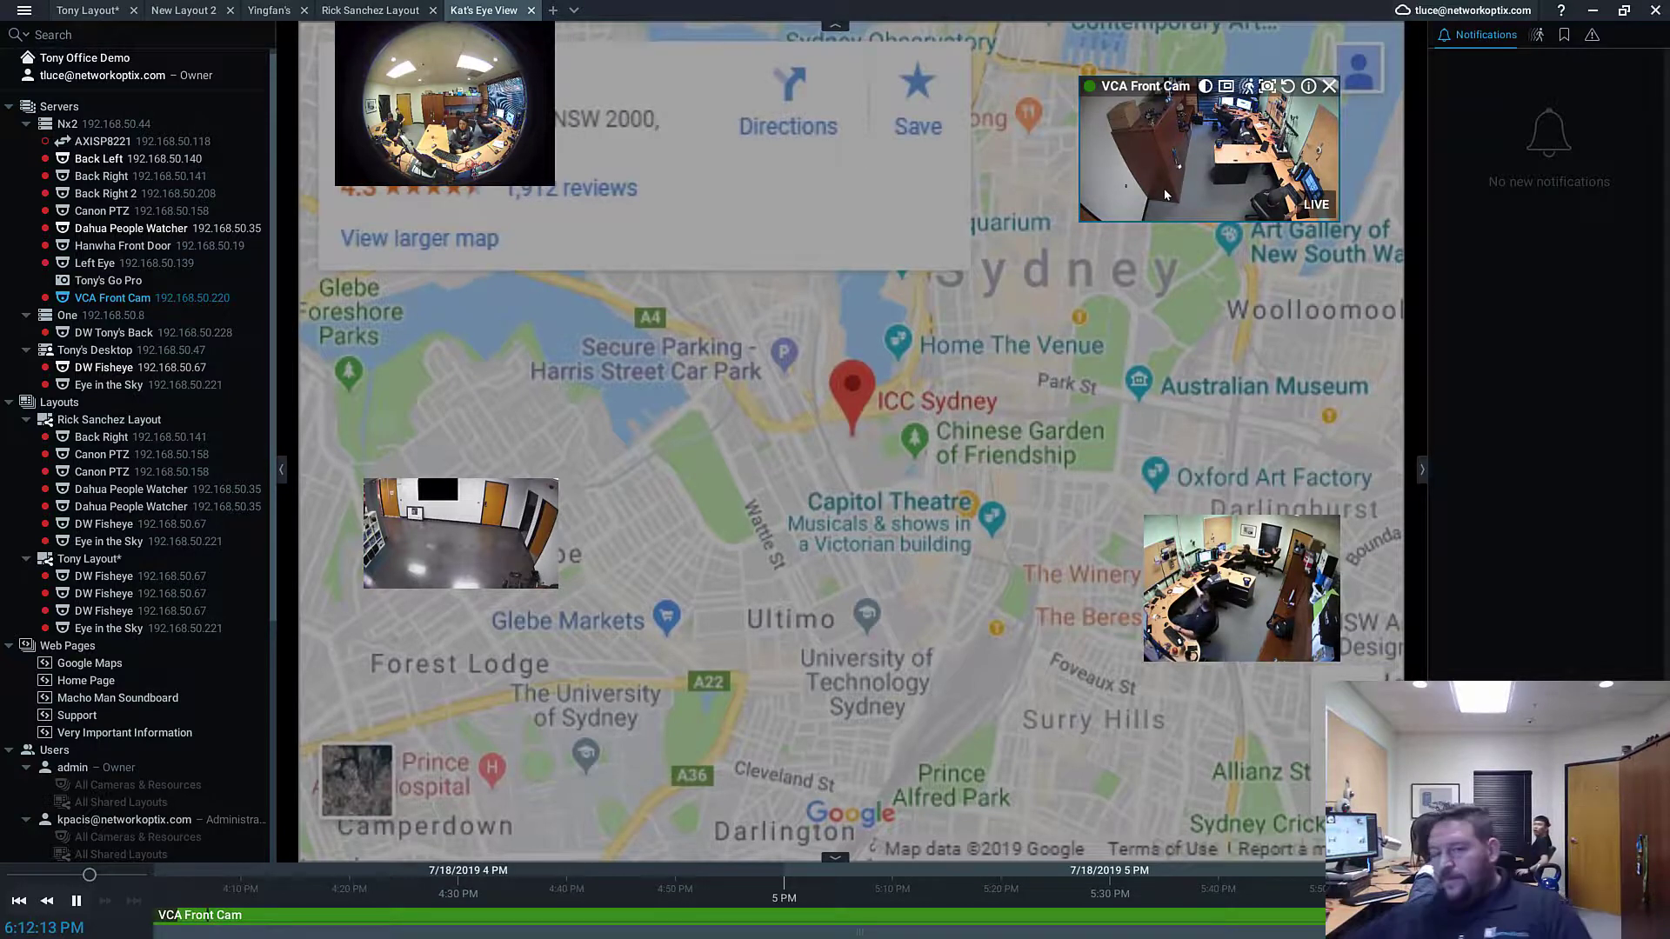
- Clear the map background in Kat's Eye View's layout settings
right_click(1077, 304)
left_click(1175, 540)
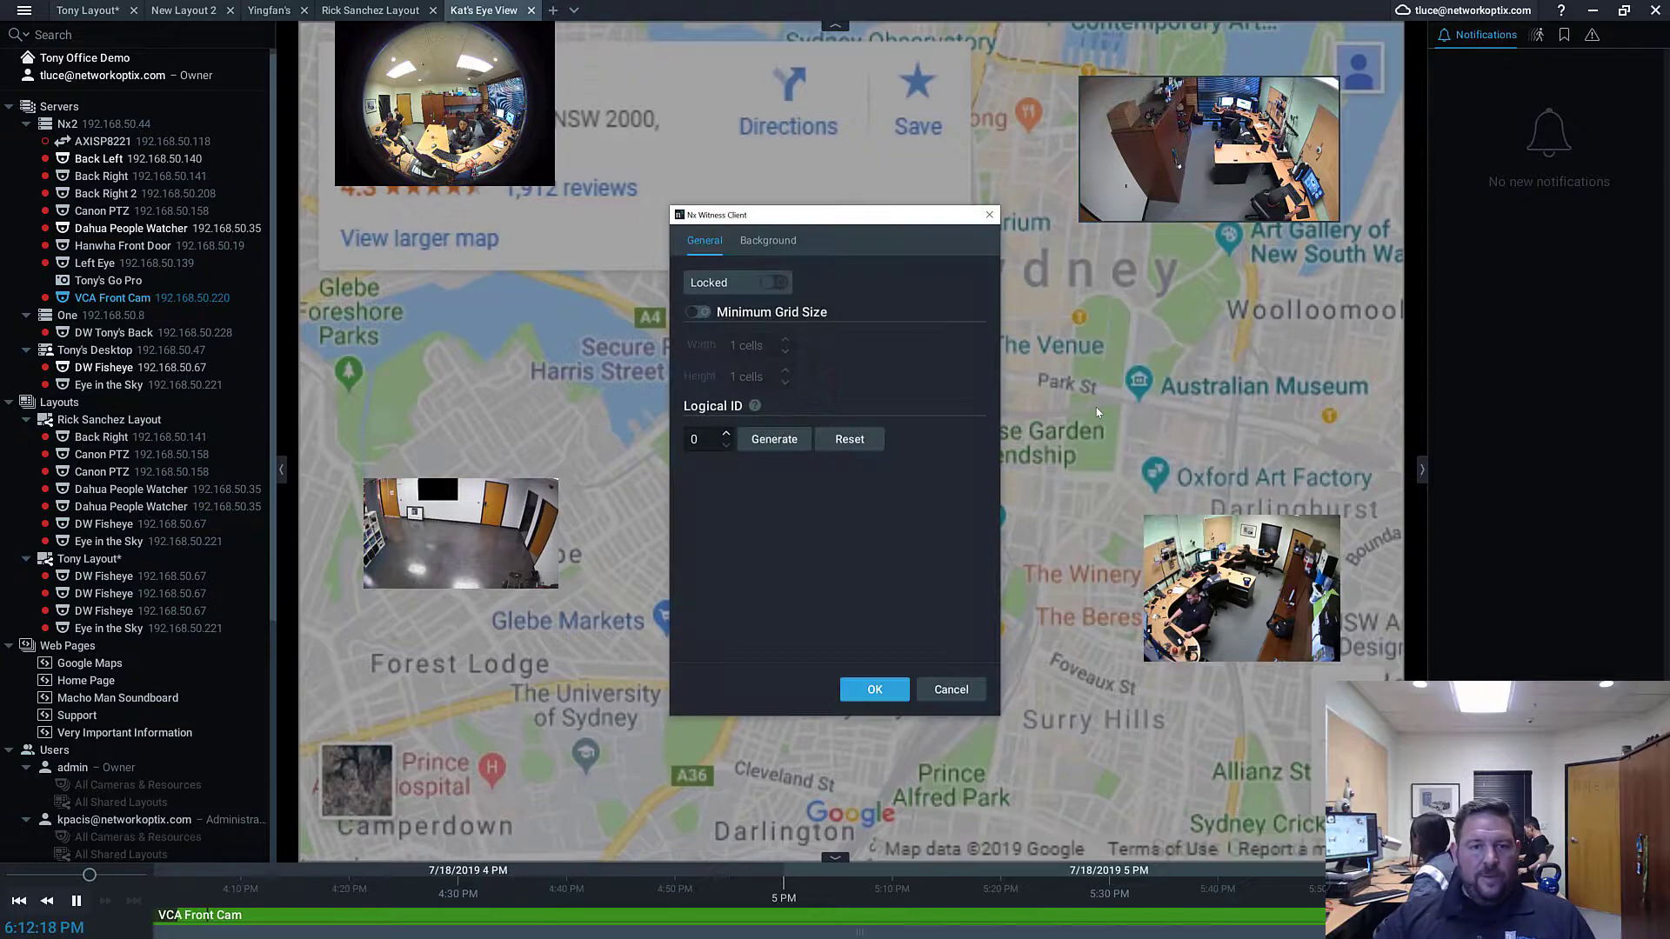
left_click(756, 245)
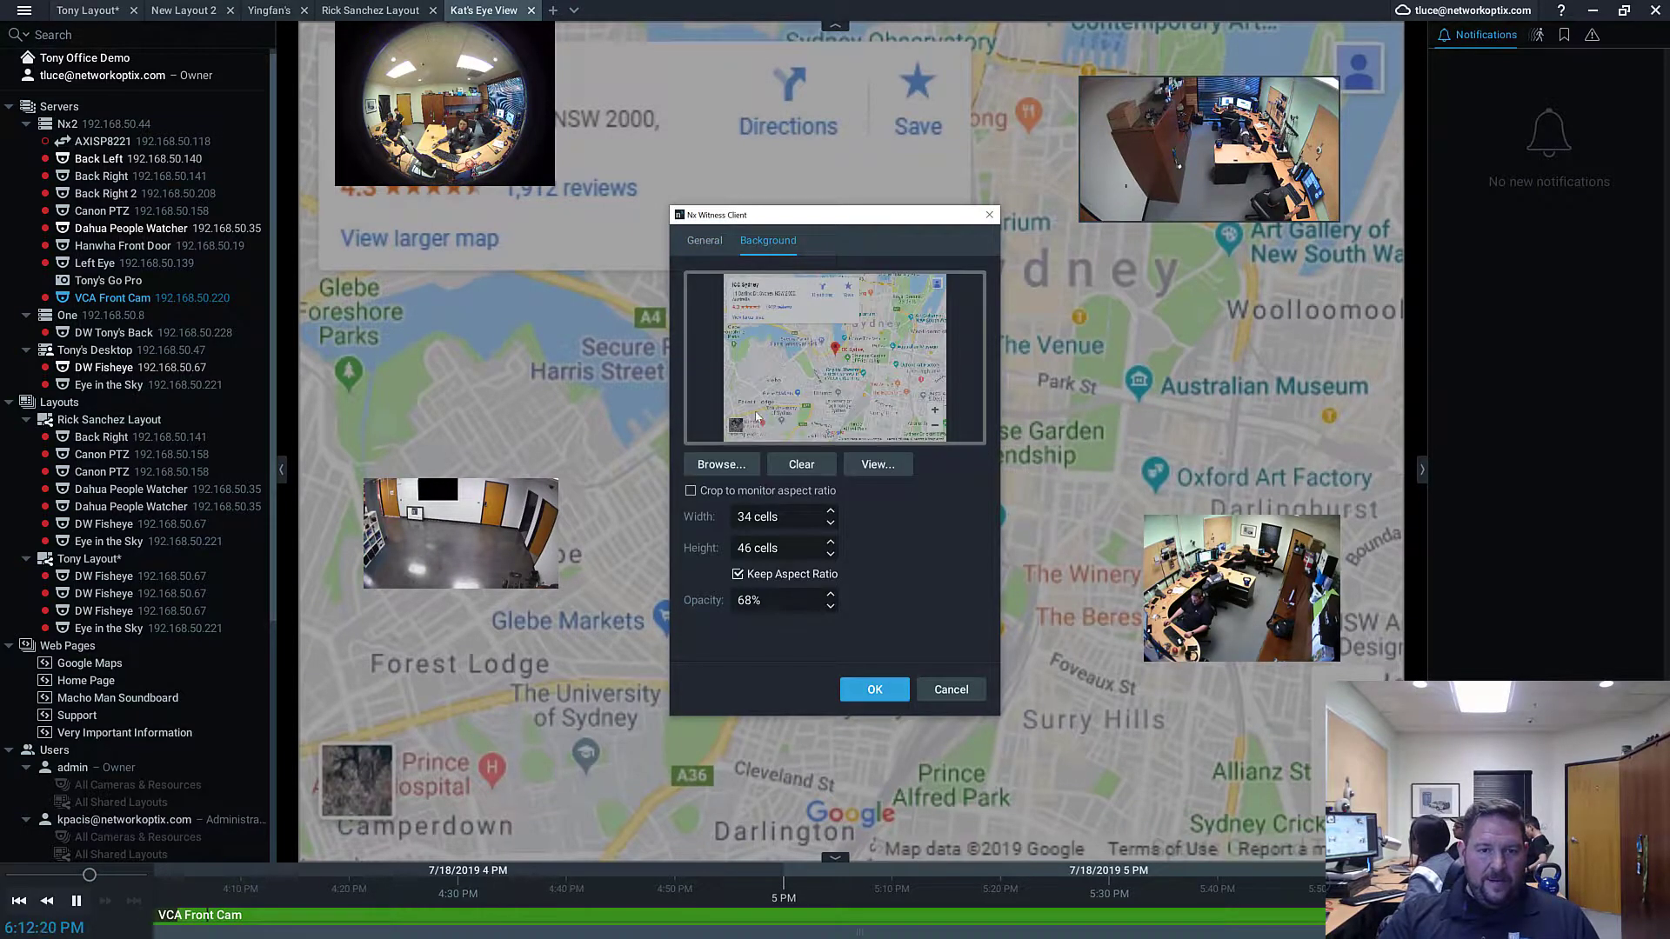
left_click(815, 469)
left_click(874, 689)
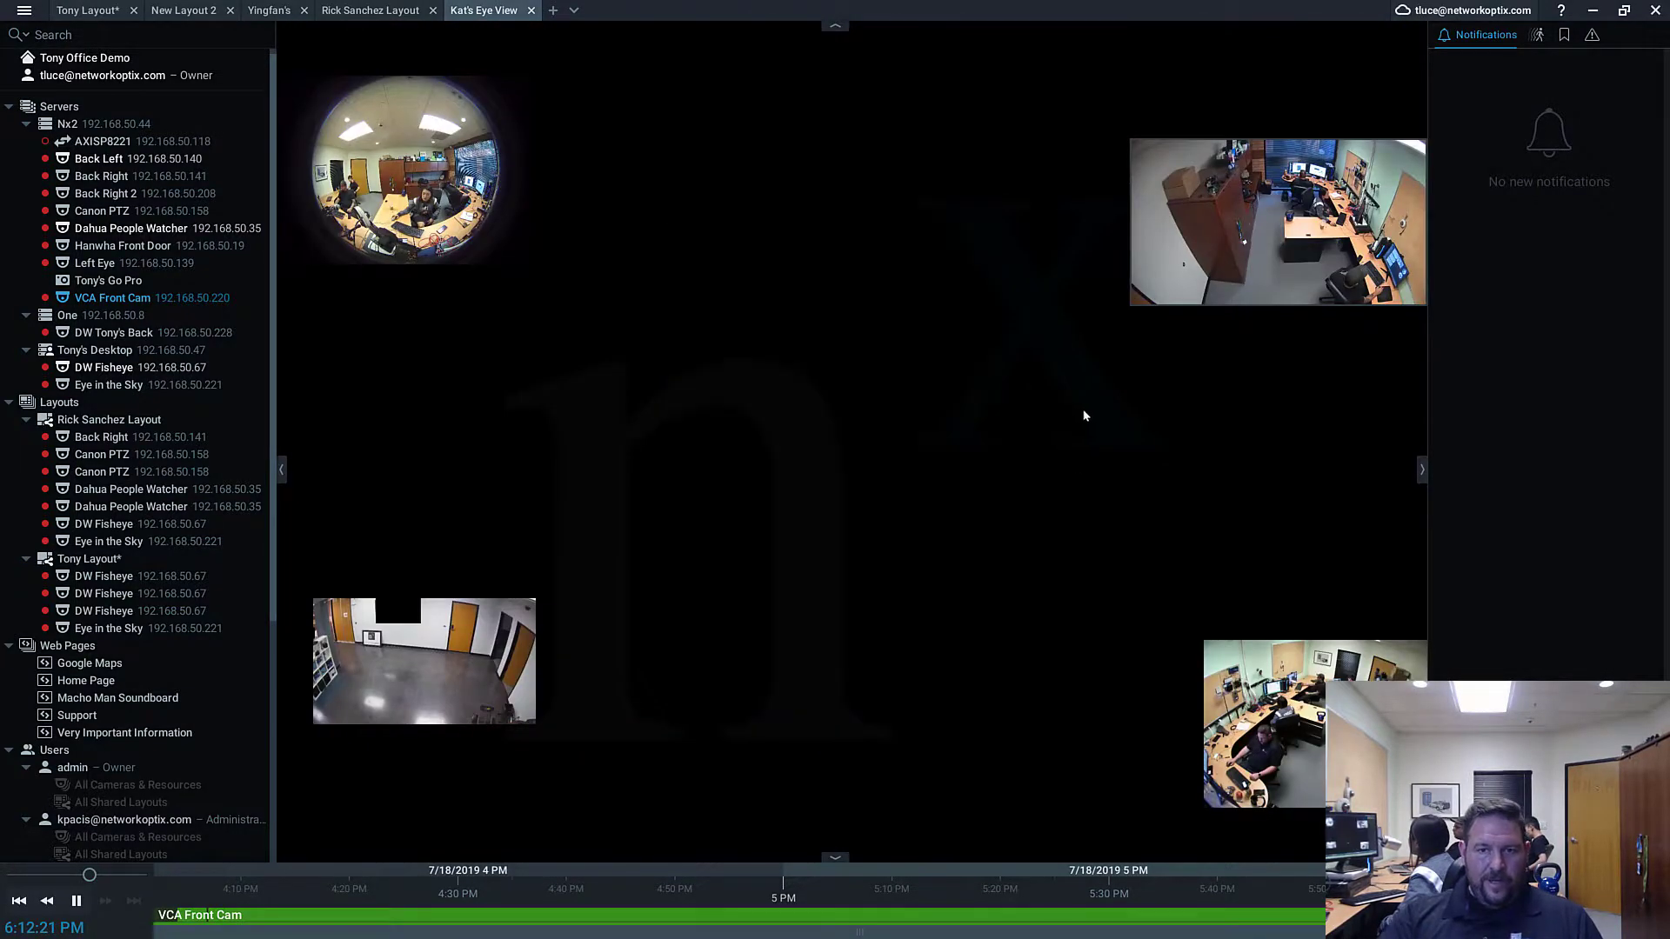
- Pack the fisheye, Dahua, and Back Left camera tiles into a compact central group, then start a new layout
left_click_drag(405, 169, 753, 317)
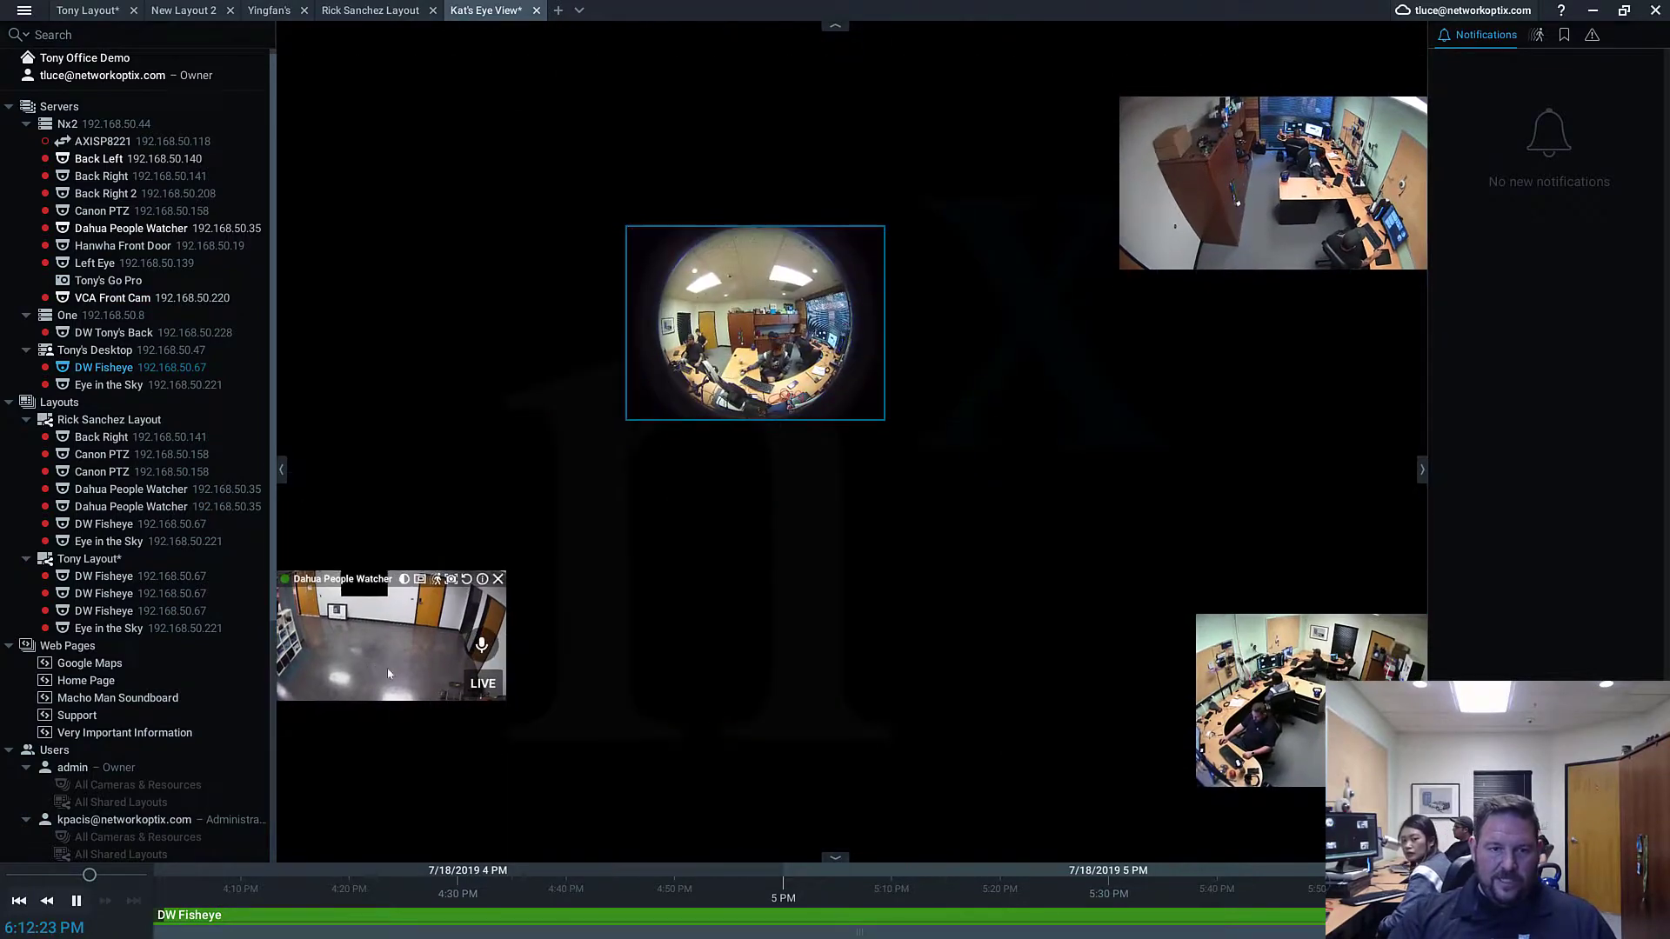
left_click_drag(409, 639, 799, 556)
left_click_drag(1021, 217, 741, 317)
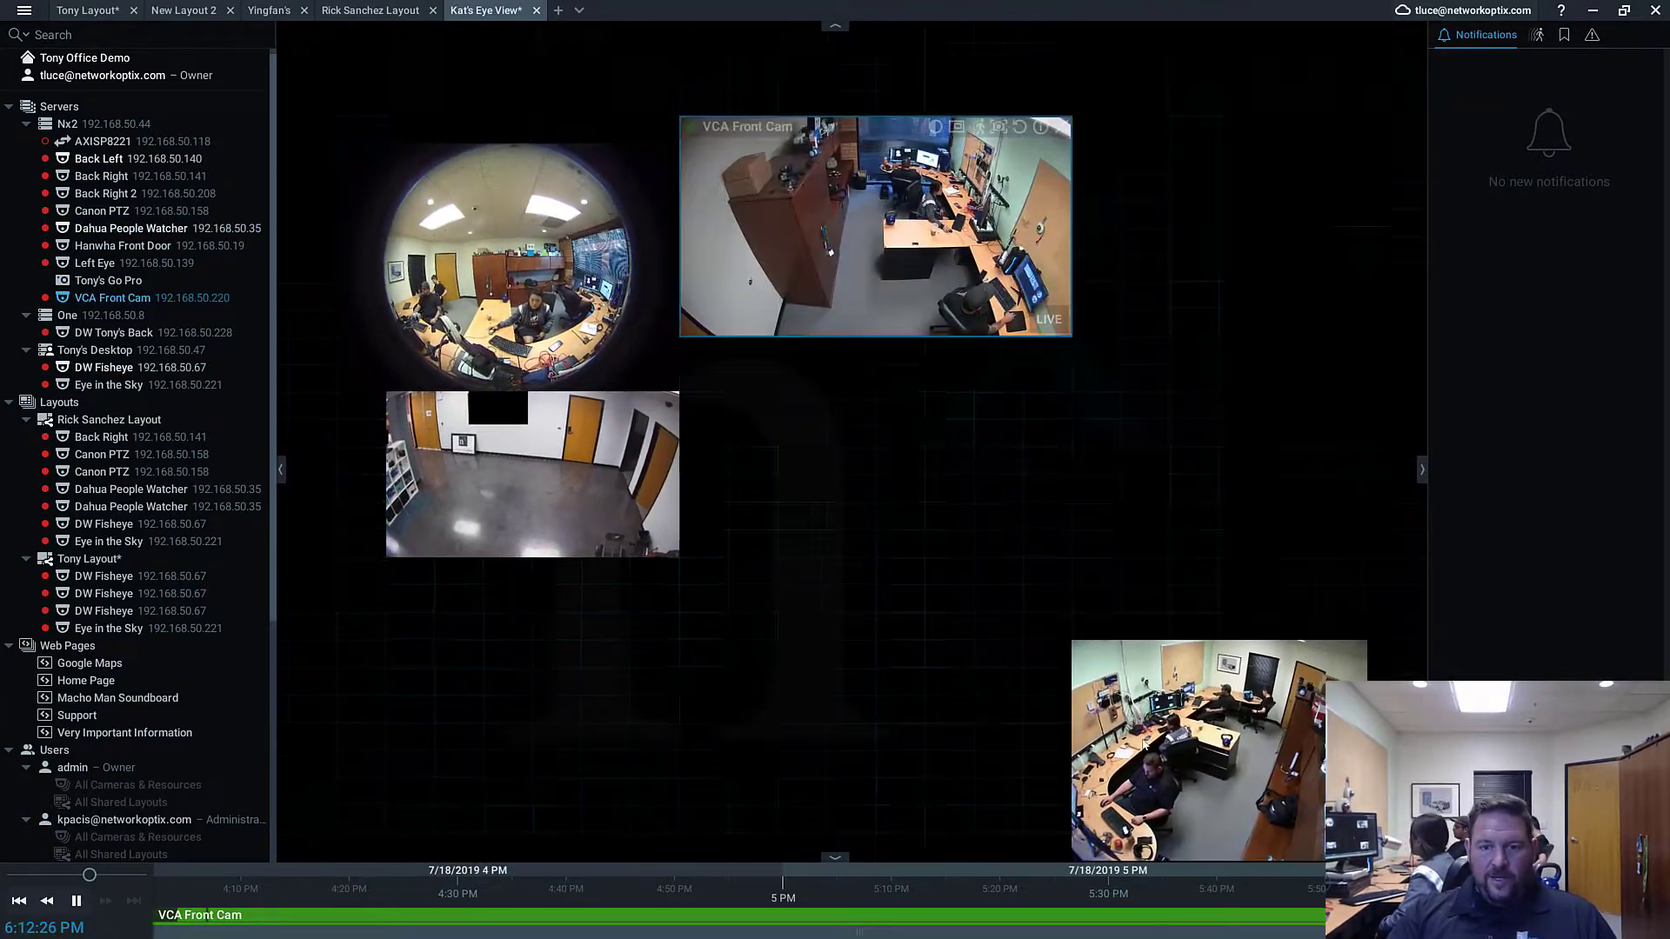
left_click_drag(1074, 745, 779, 470)
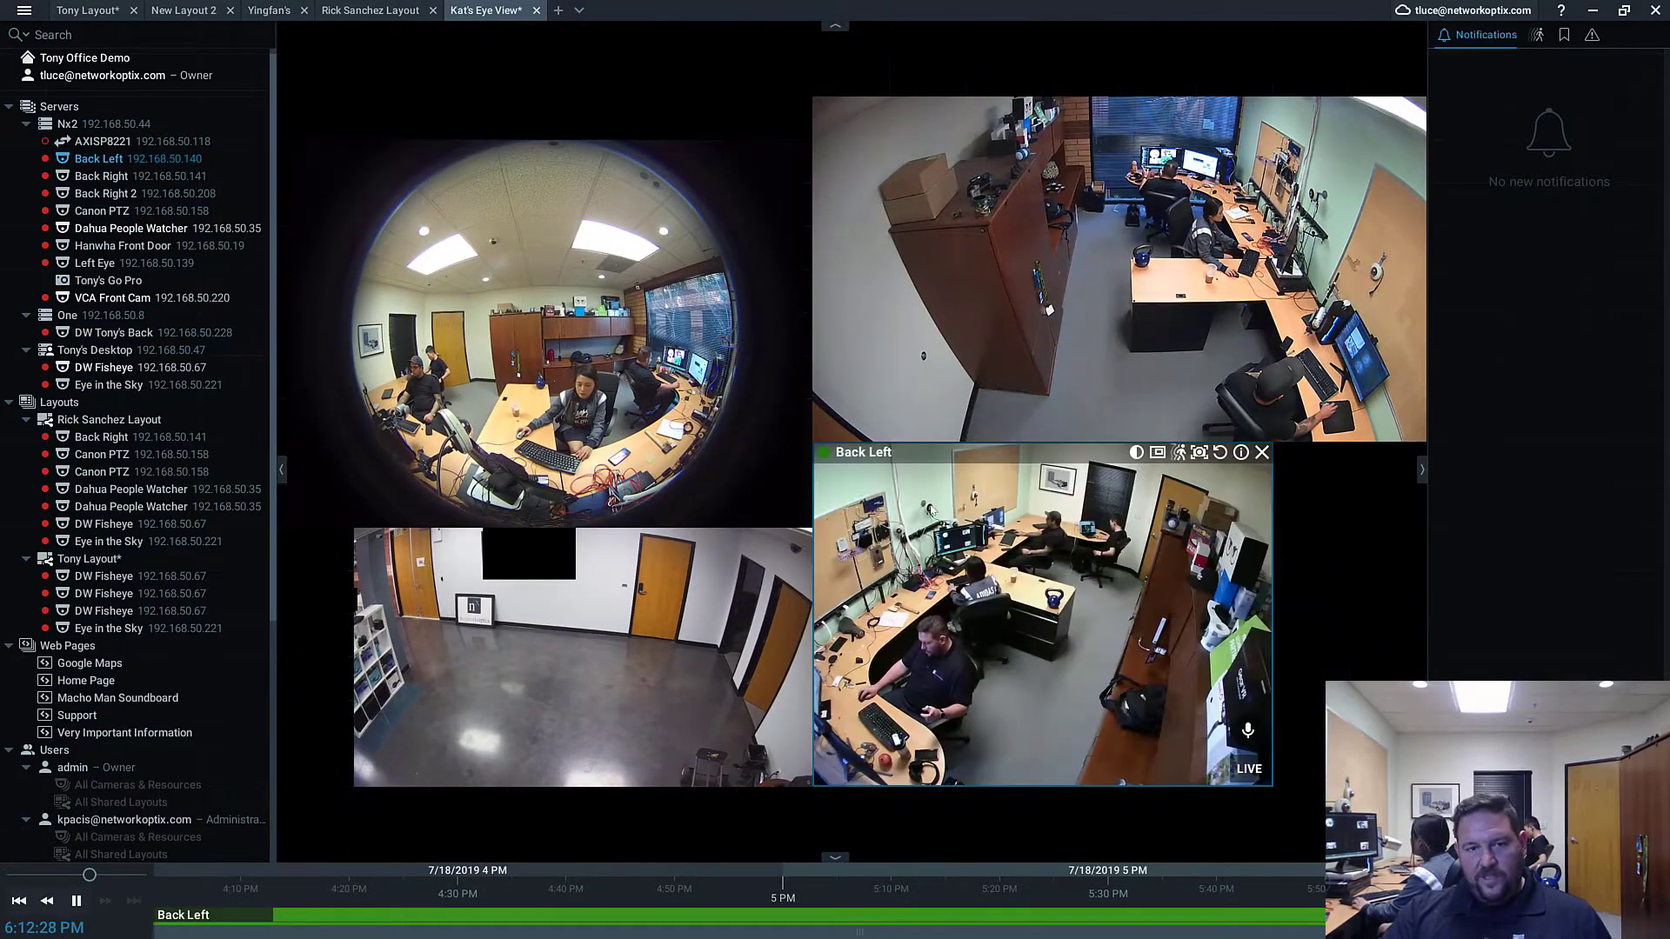
right_click(713, 83)
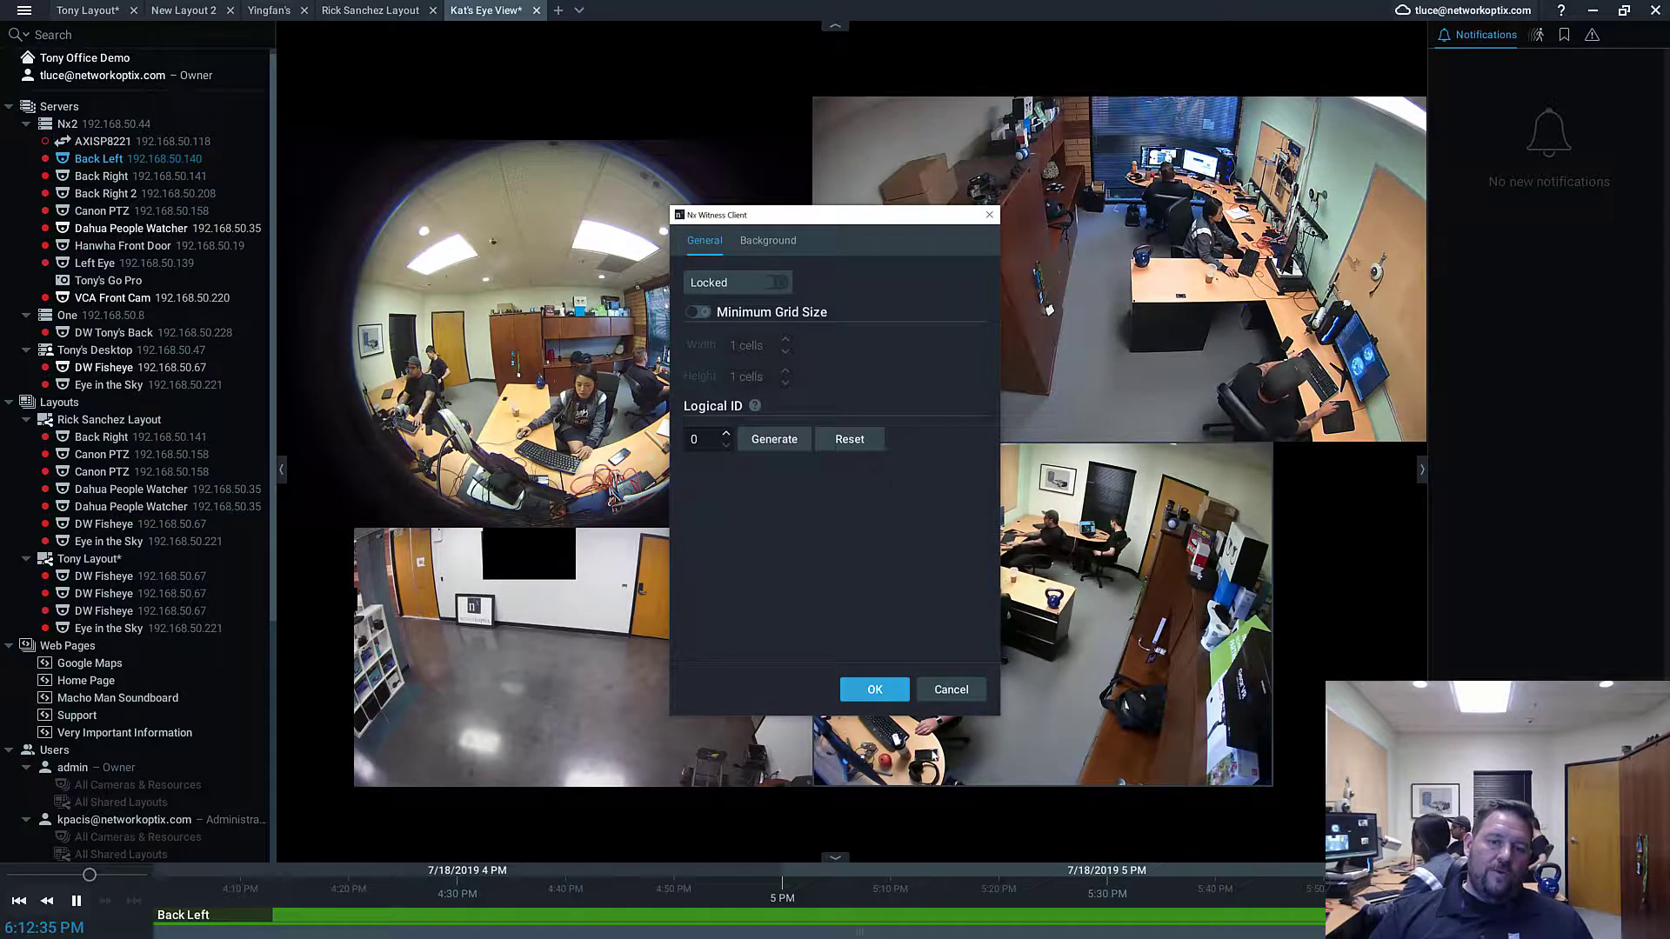
left_click(951, 689)
left_click(558, 9)
- Set New Layout 3's minimum grid width to 4 cells in Layout Settings
right_click(844, 242)
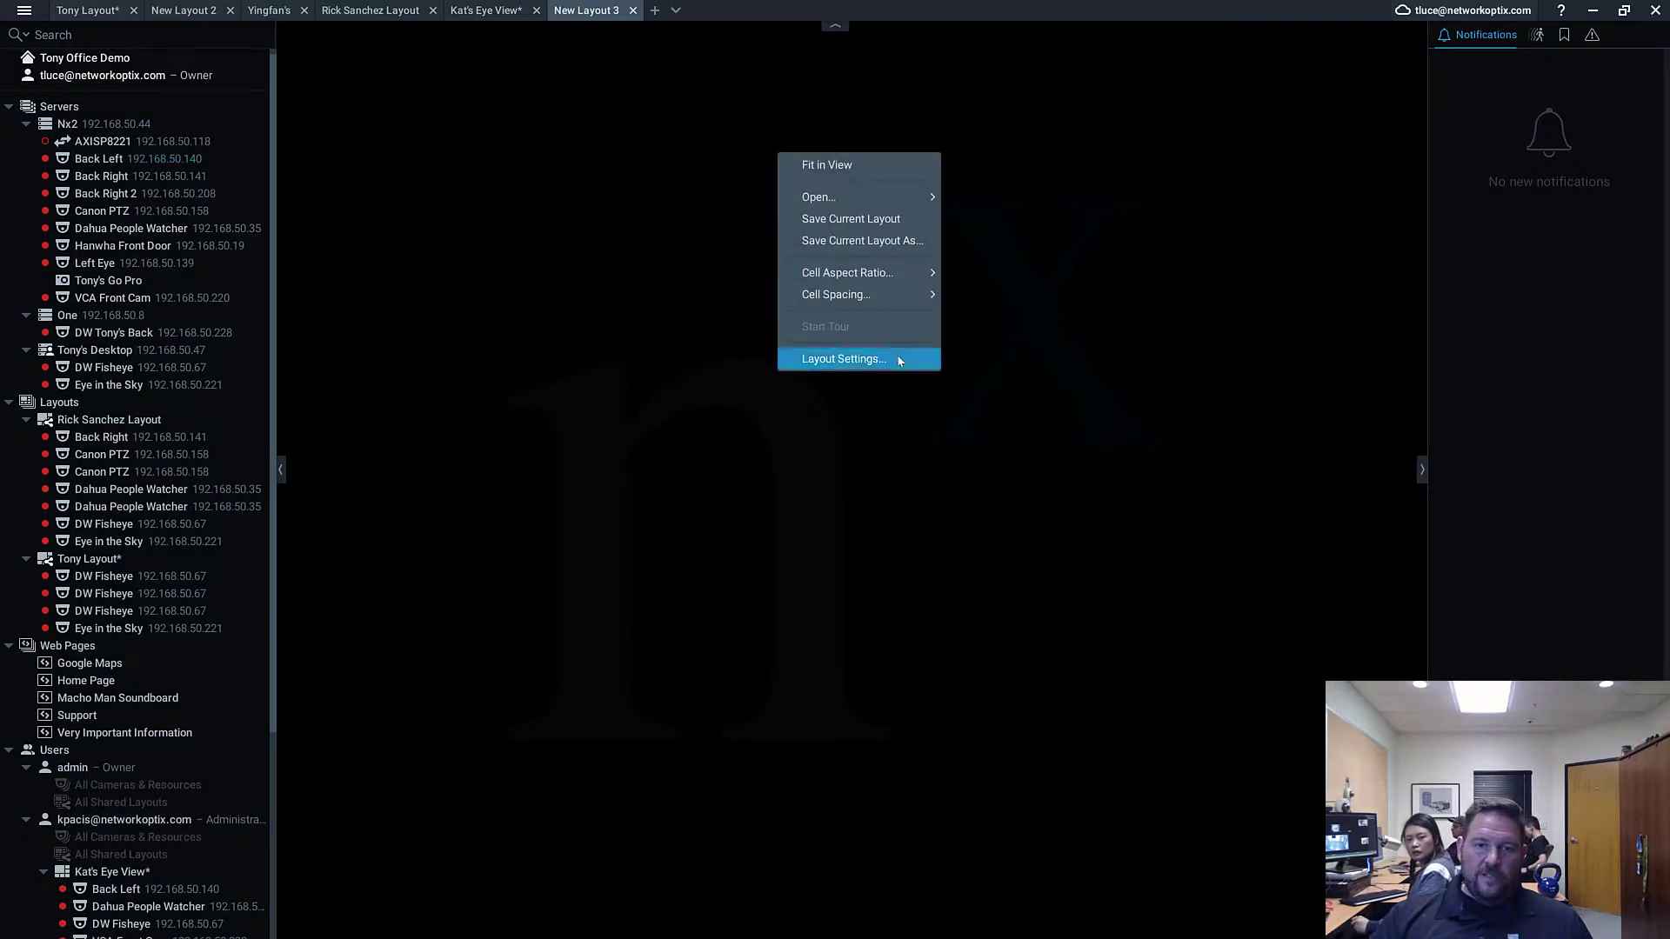
left_click(898, 357)
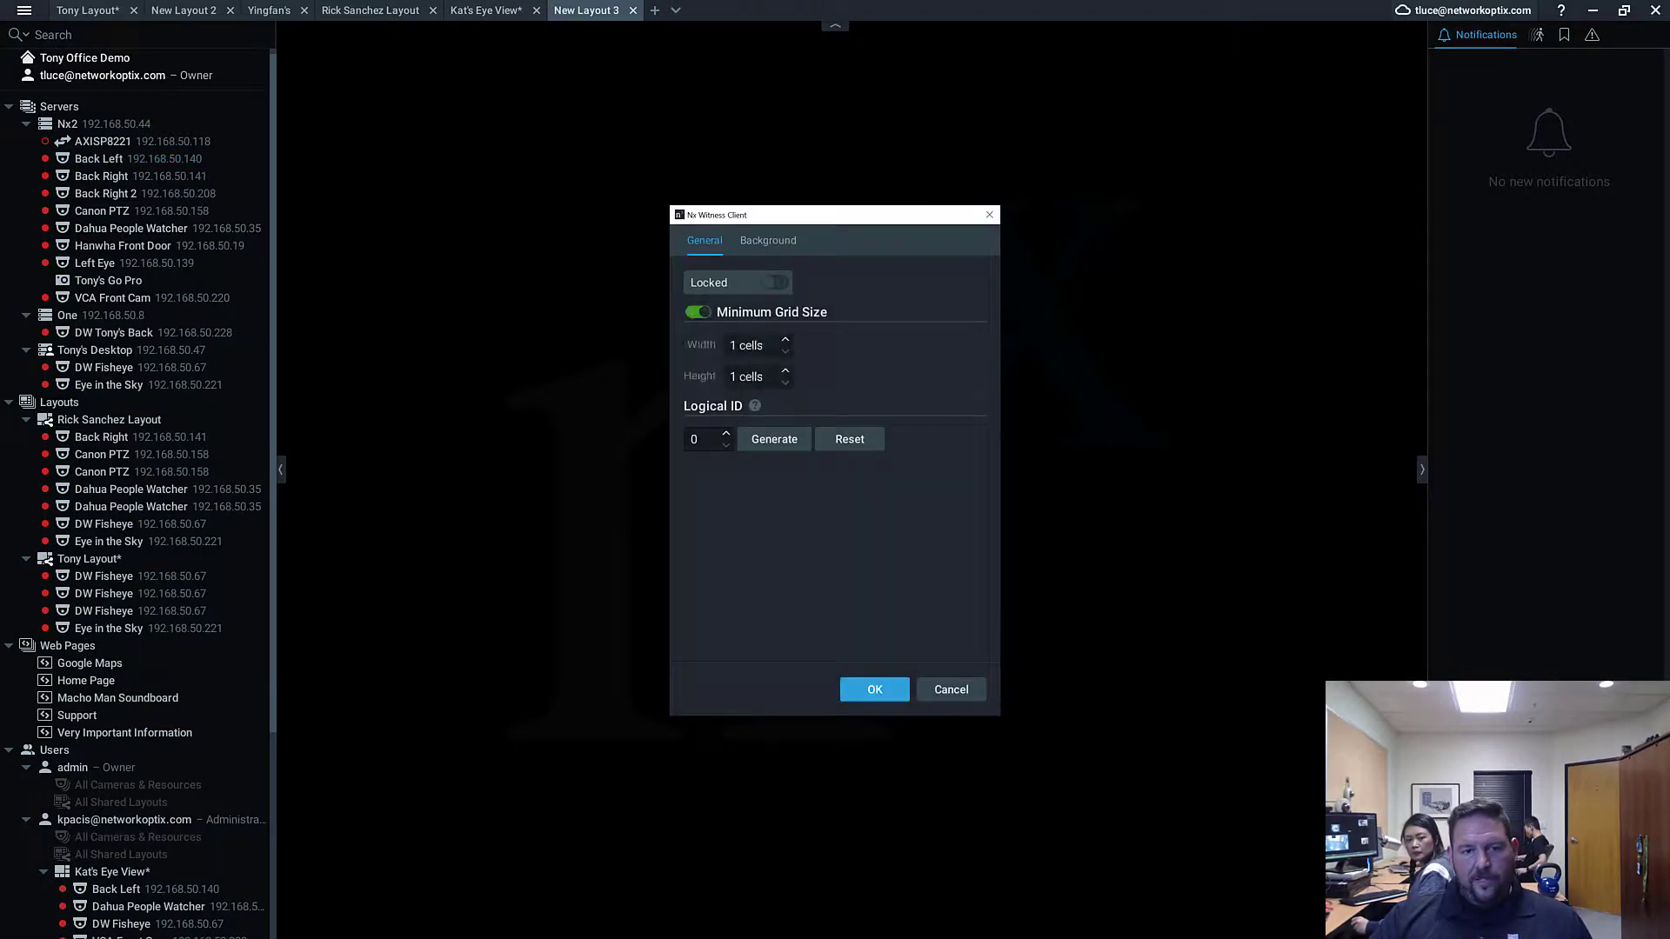
type("4")
key("Tab")
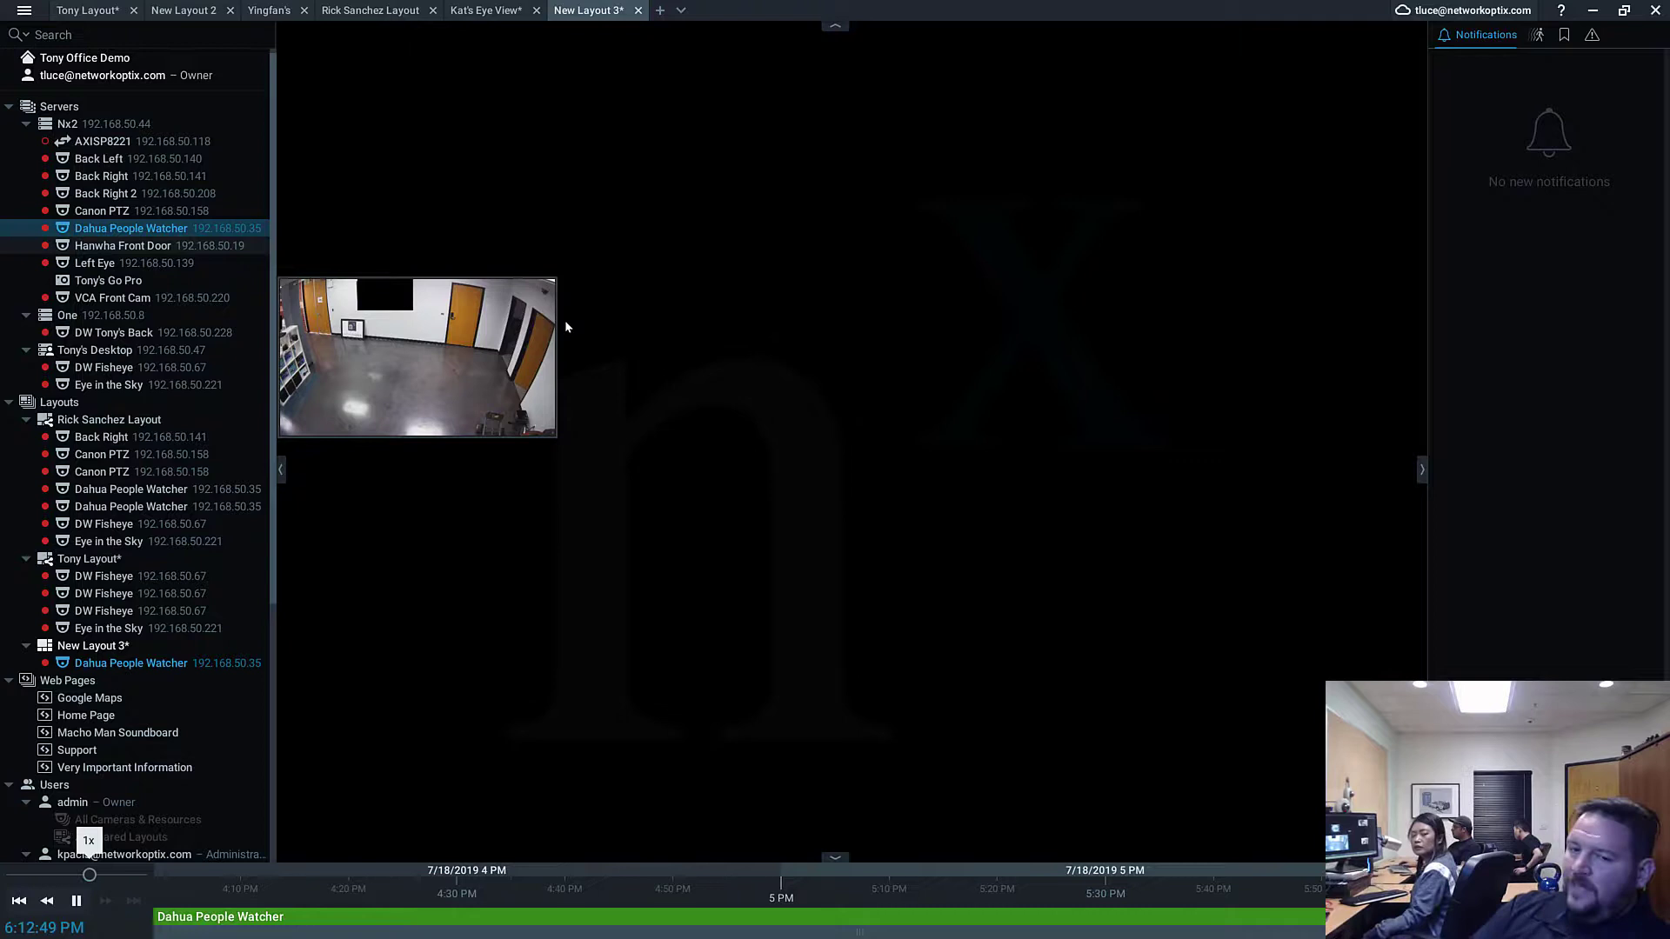
- Drag the Canon PTZ, Back Right and Back Left cameras onto New Layout 3
left_click_drag(101, 211, 696, 365)
left_click_drag(102, 175, 989, 353)
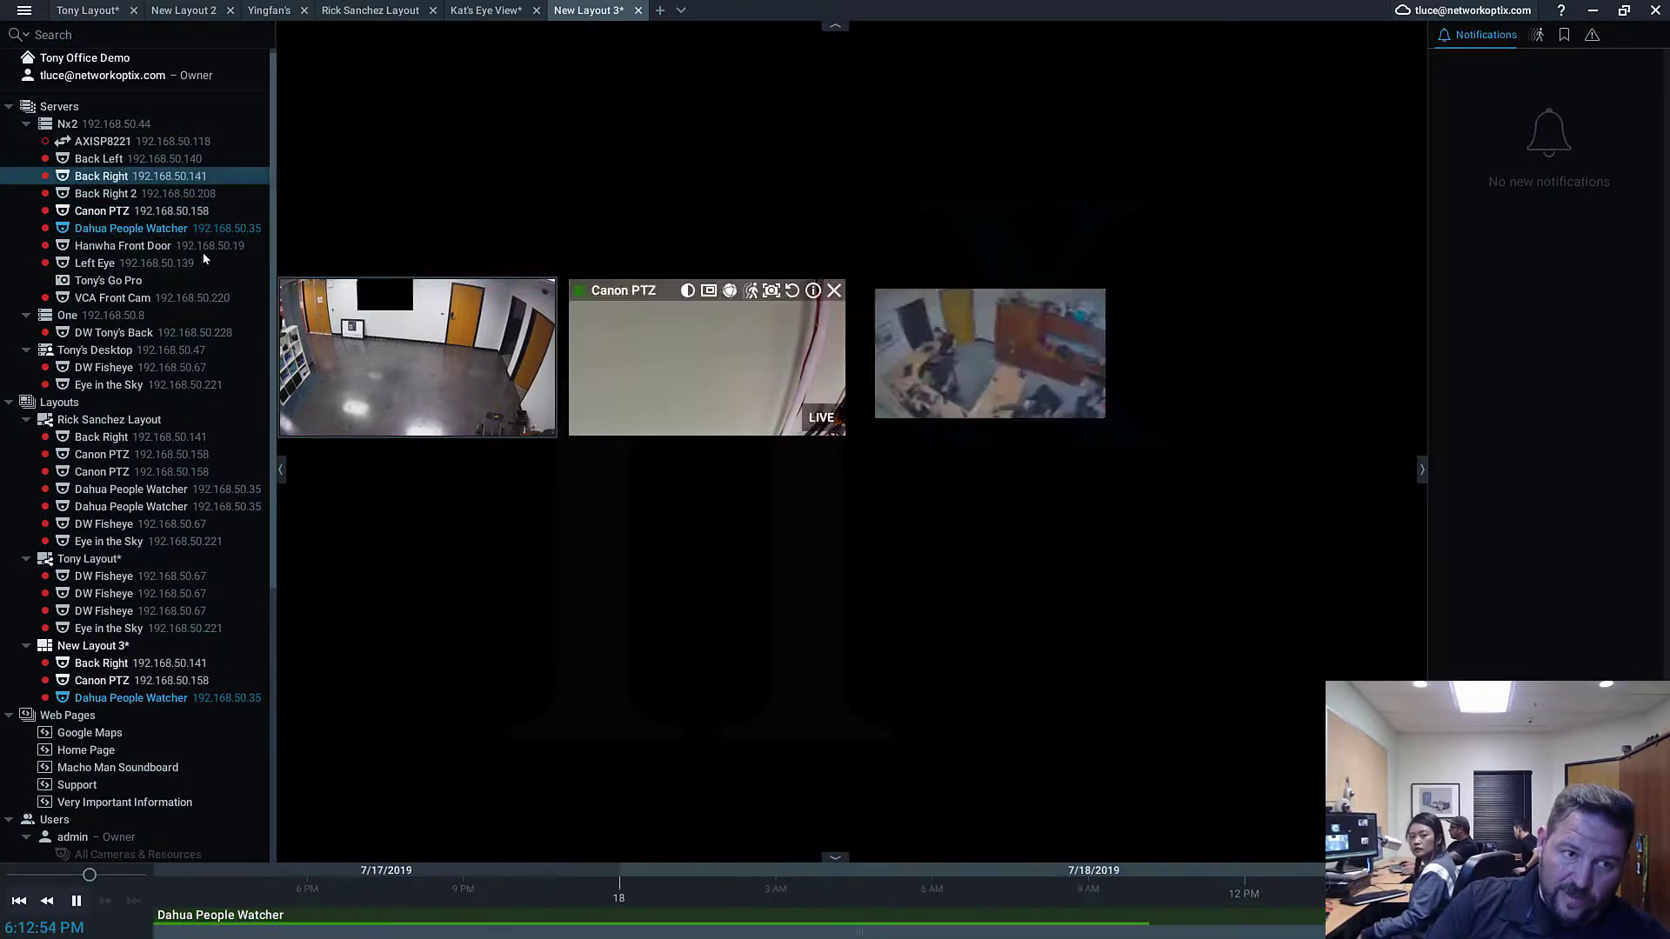
left_click_drag(101, 158, 1175, 373)
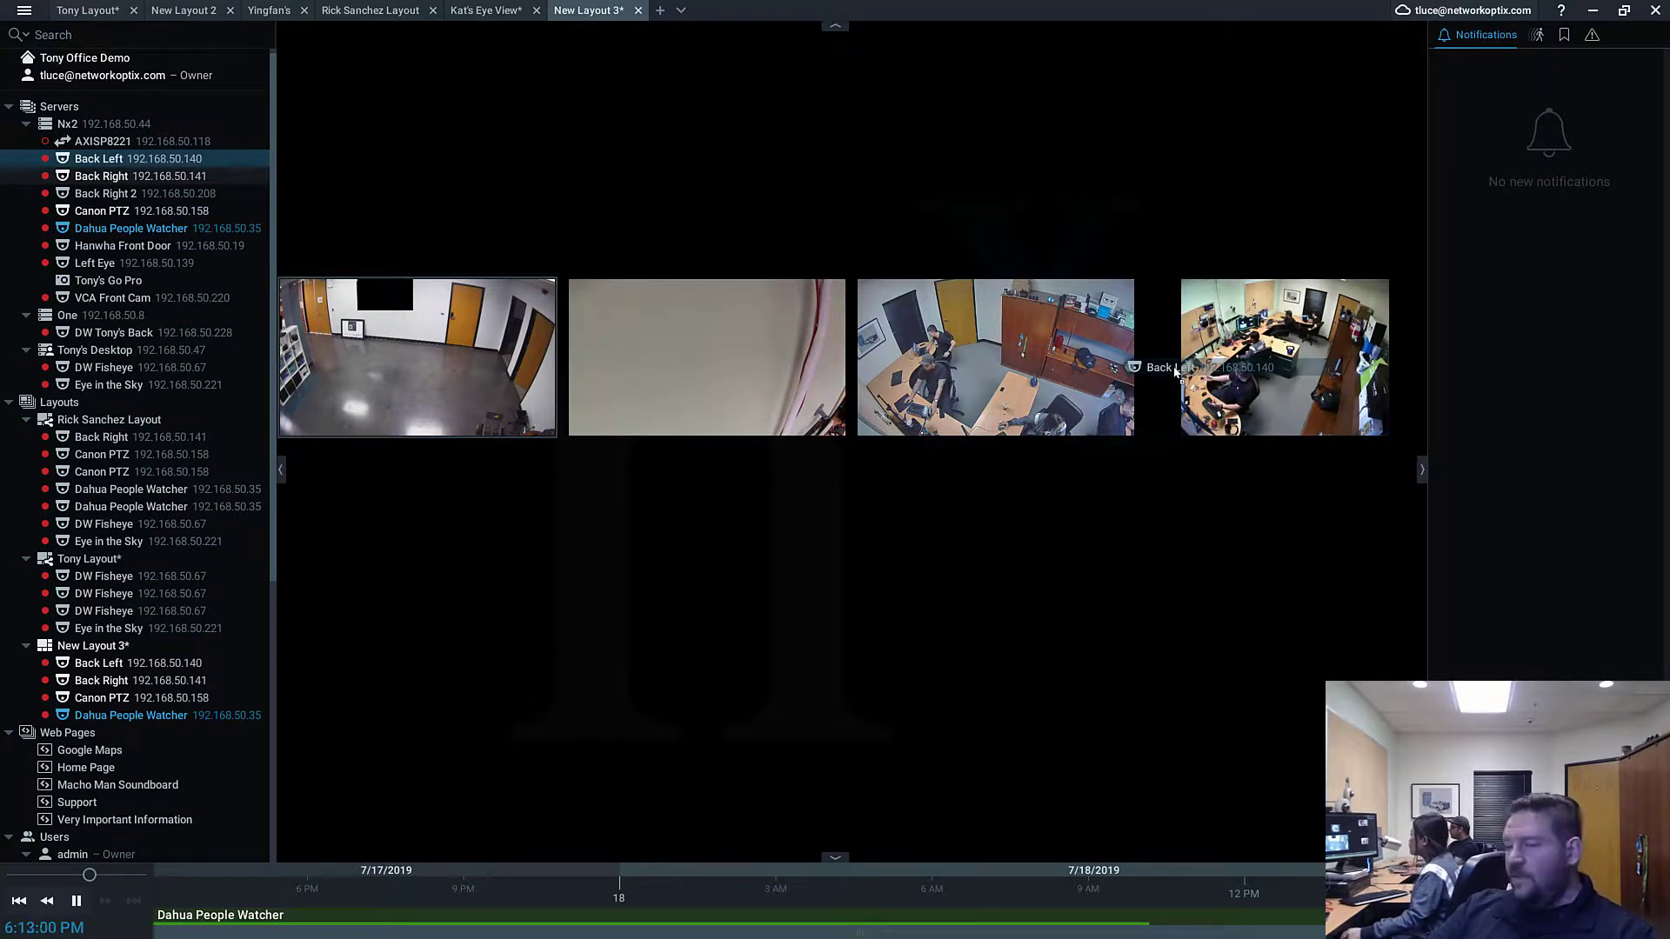
left_click_drag(1175, 373, 1176, 373)
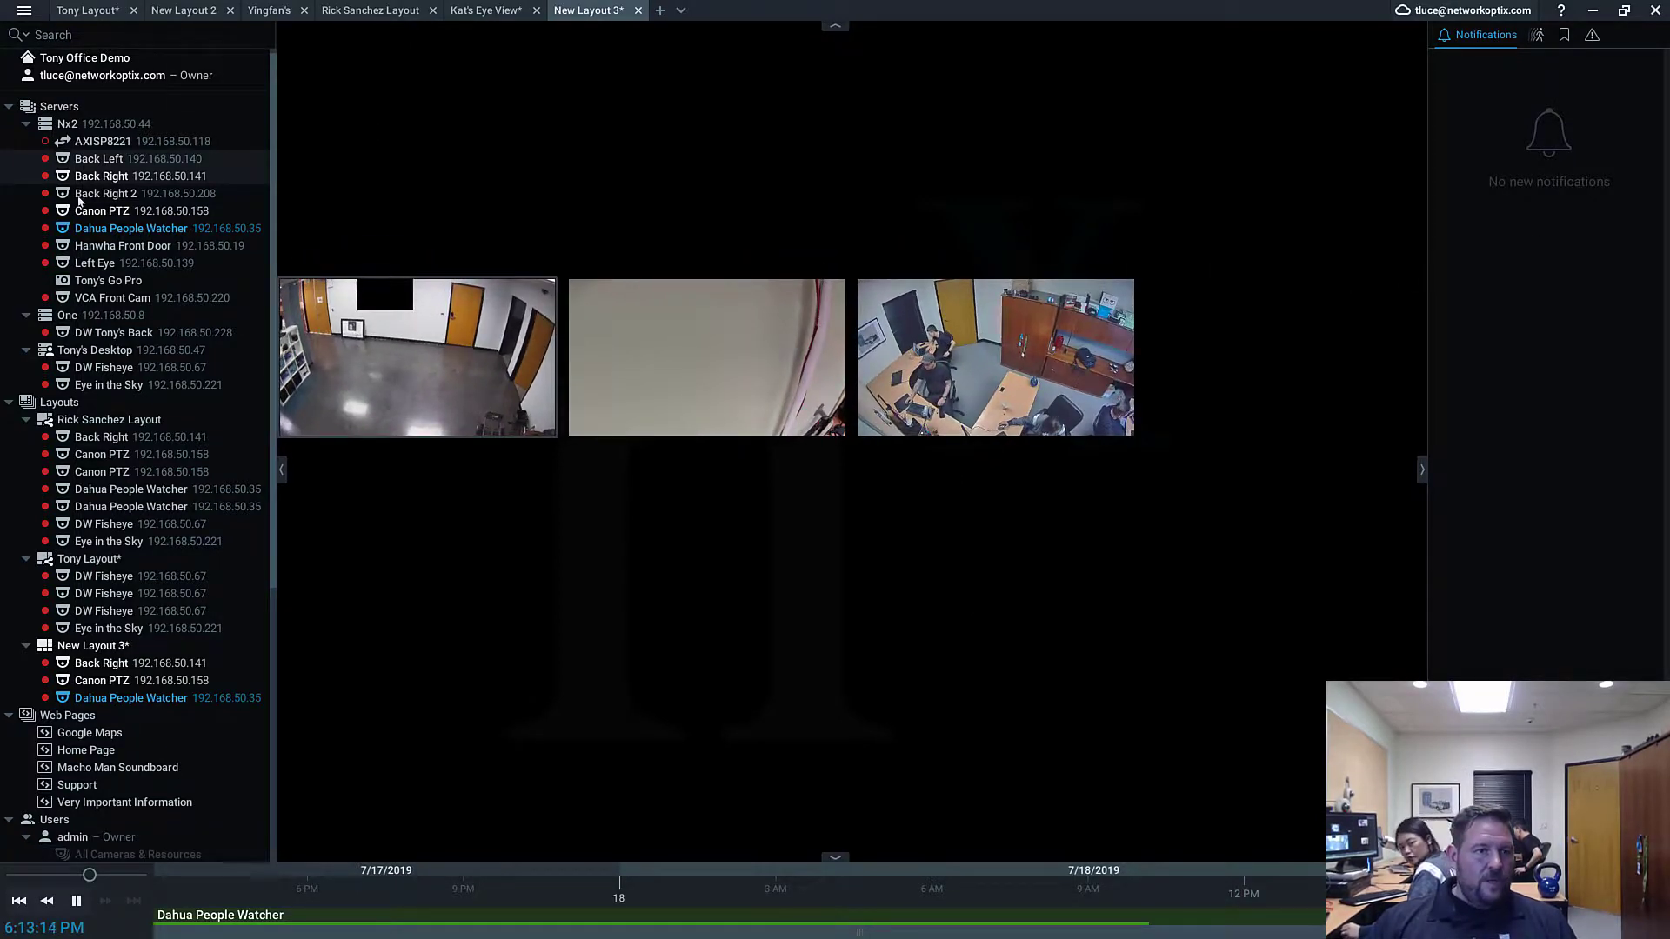
- Remove the Canon PTZ tile and place Dahua People Watcher beside Back Right
right_click(695, 179)
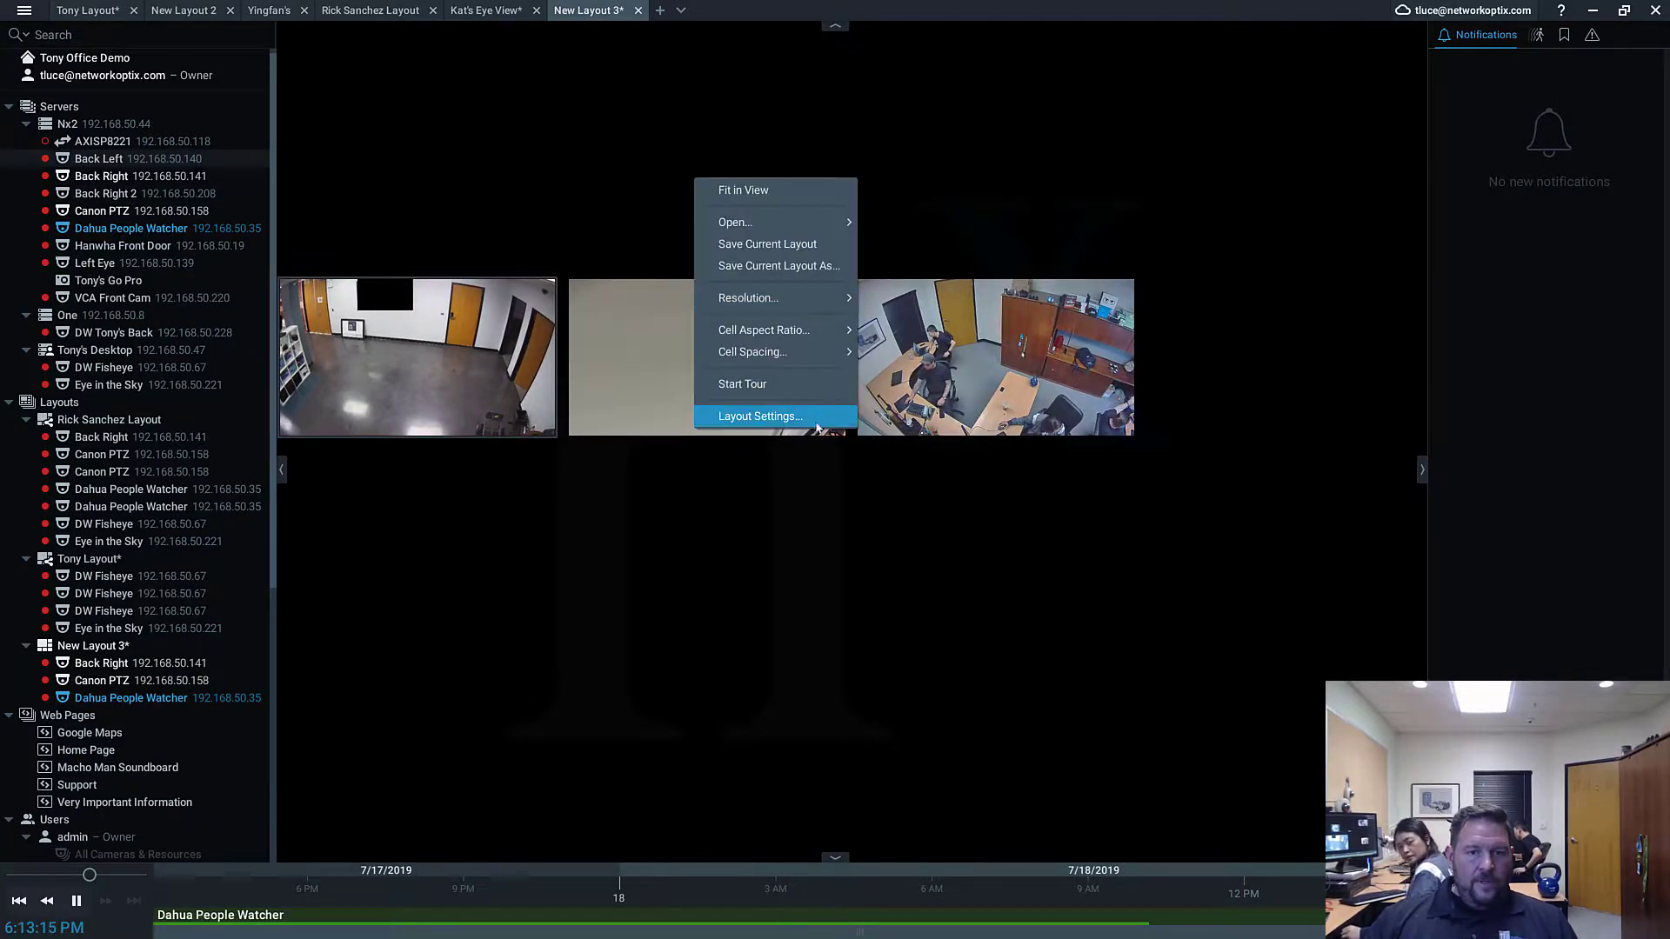
mouse_move(836, 300)
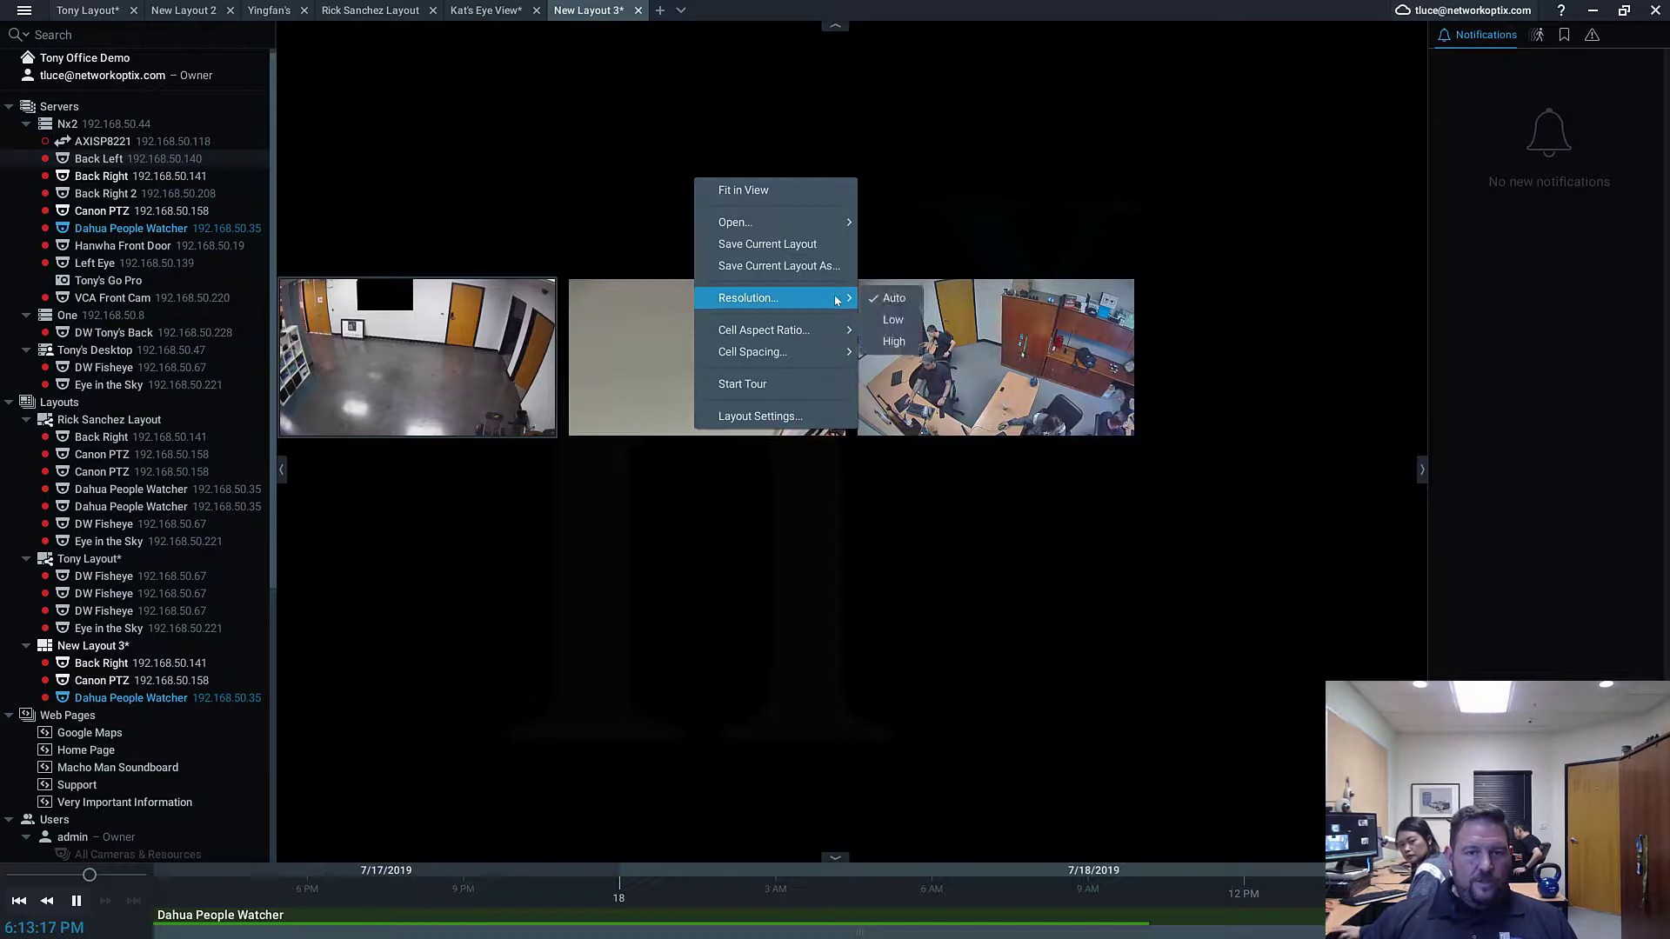
left_click(964, 228)
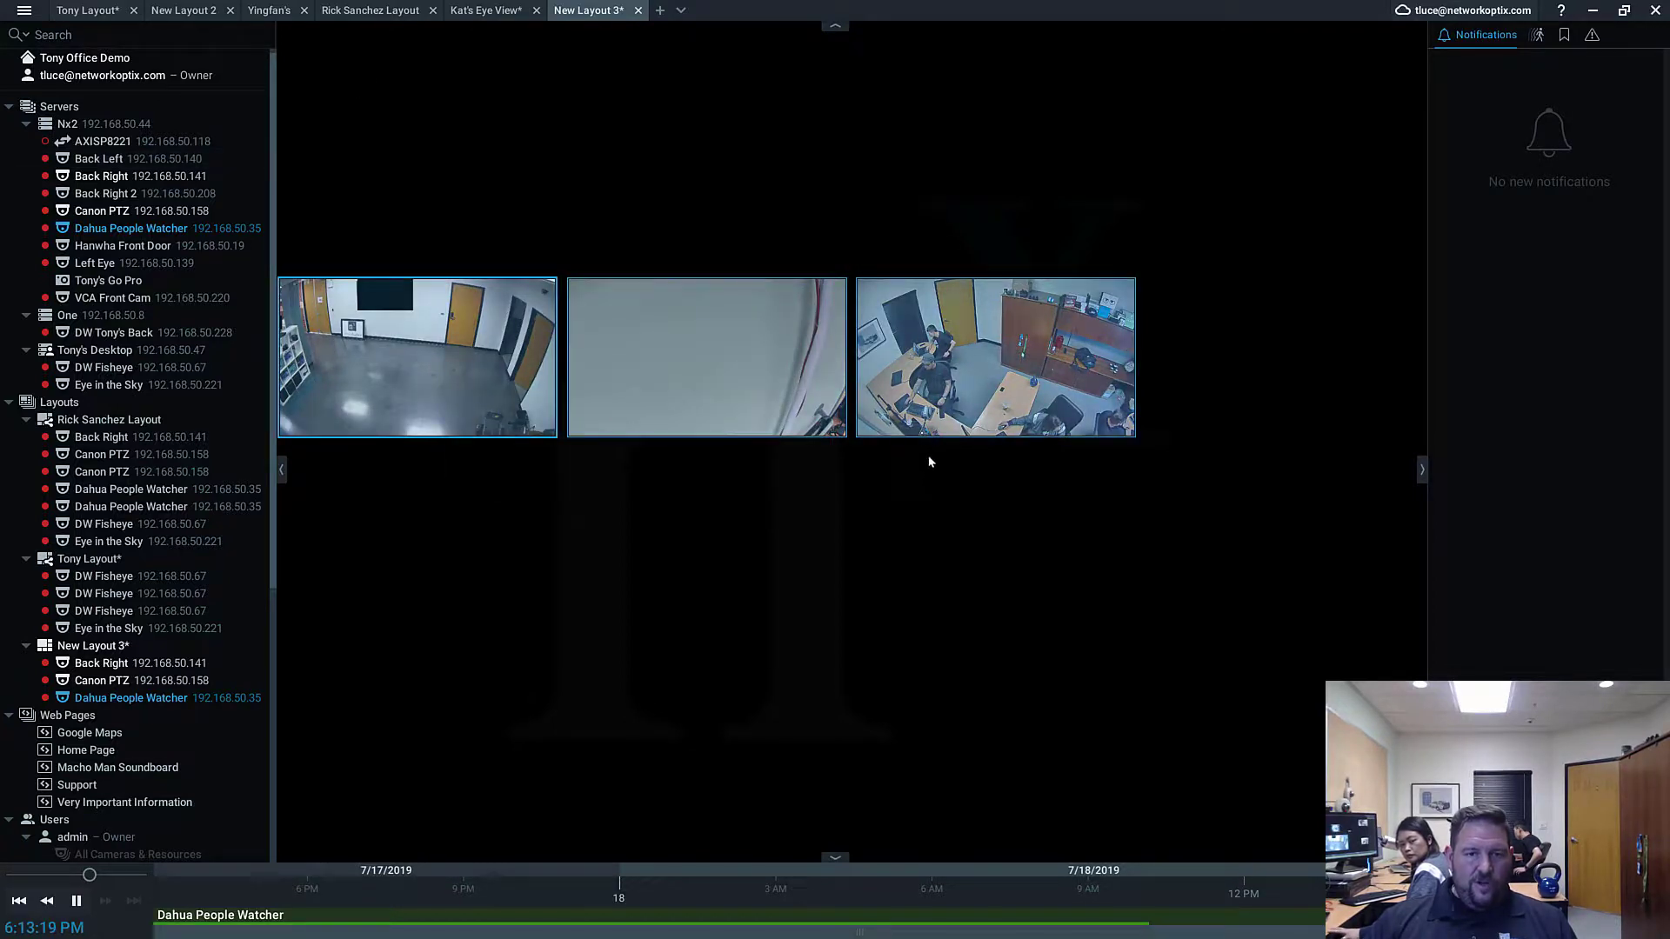
left_click(835, 293)
left_click_drag(911, 320, 1044, 382)
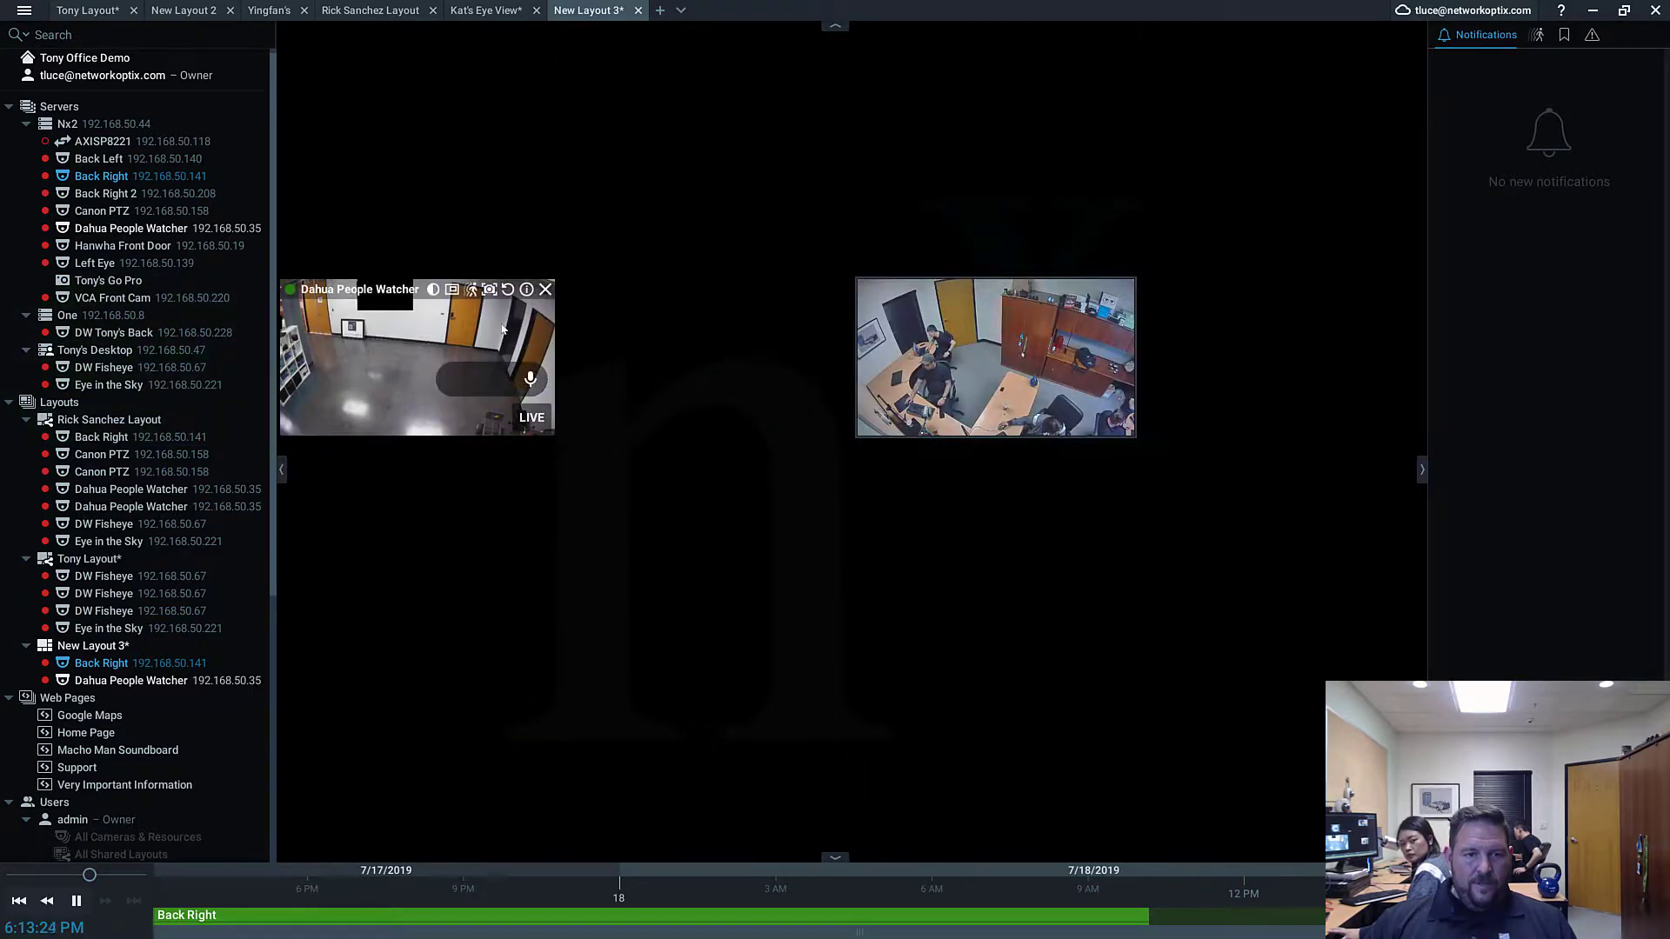
left_click_drag(491, 339, 891, 442)
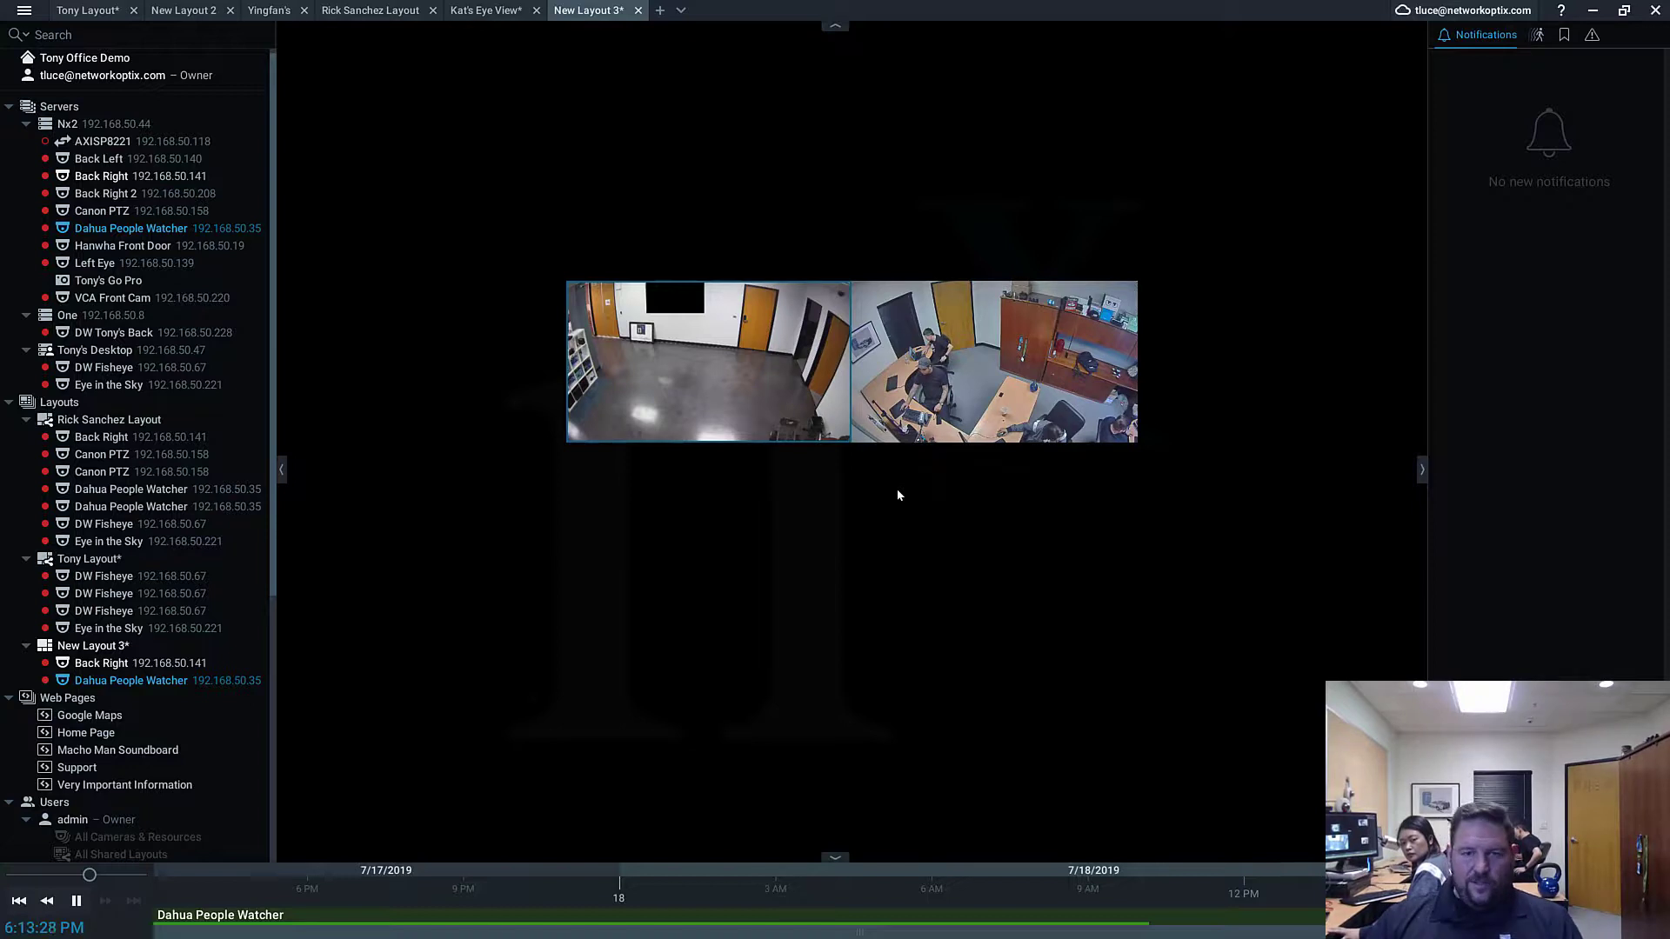
- Confirm the layout settings and force the layout's resolution to High
right_click(635, 214)
left_click(722, 450)
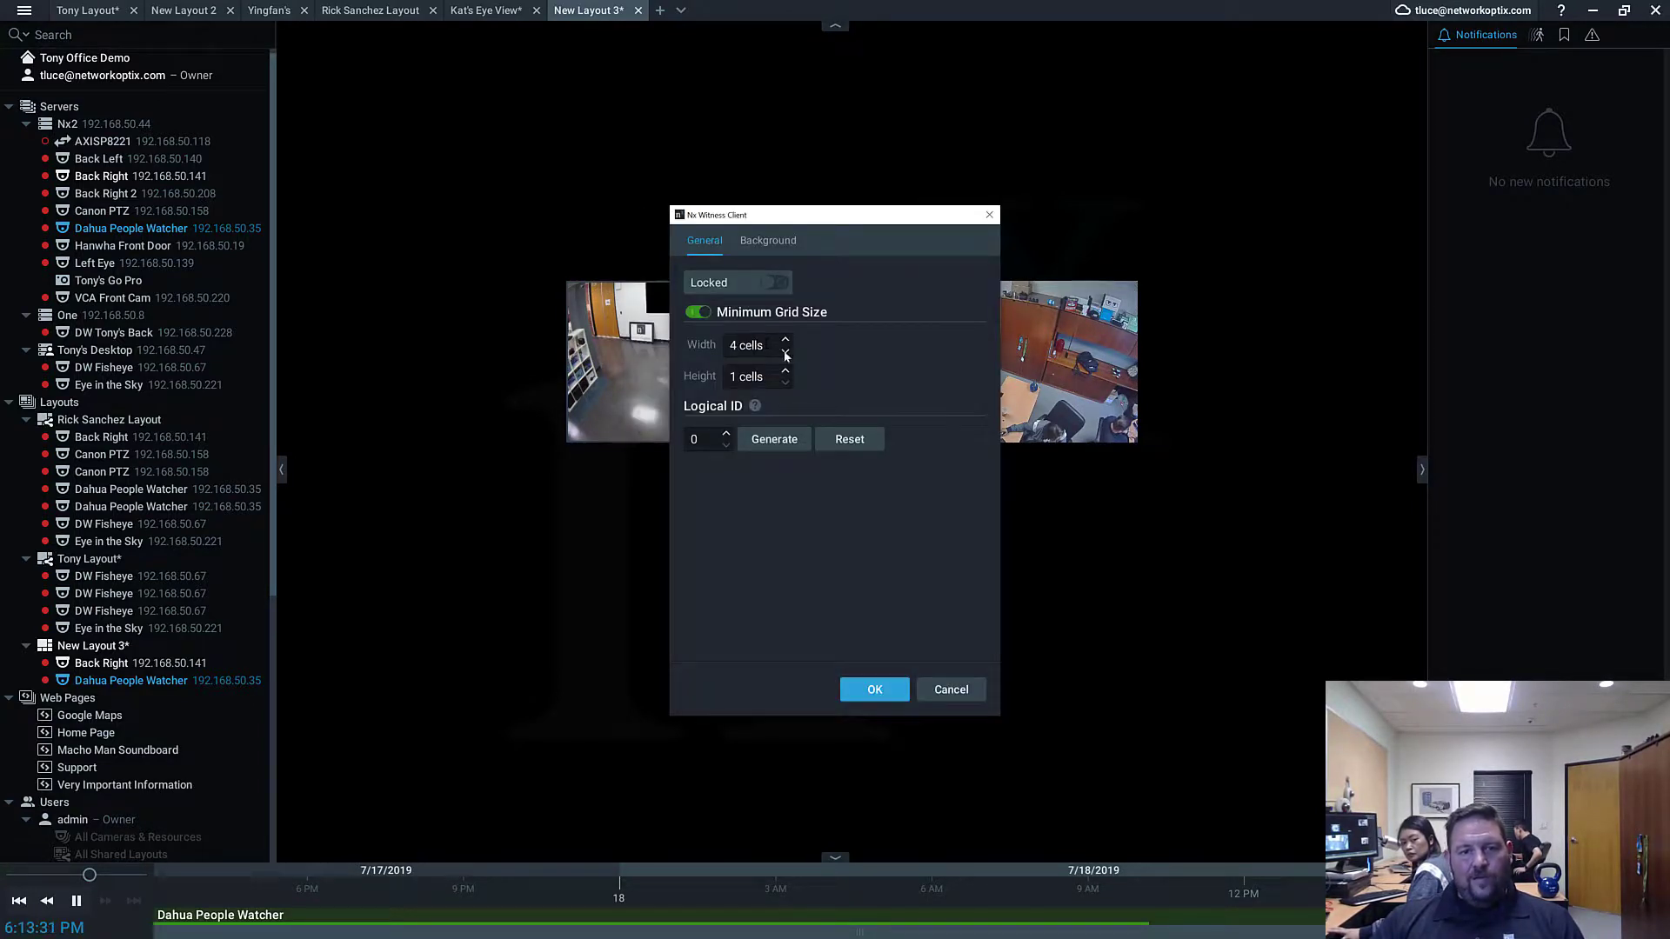
left_click(874, 689)
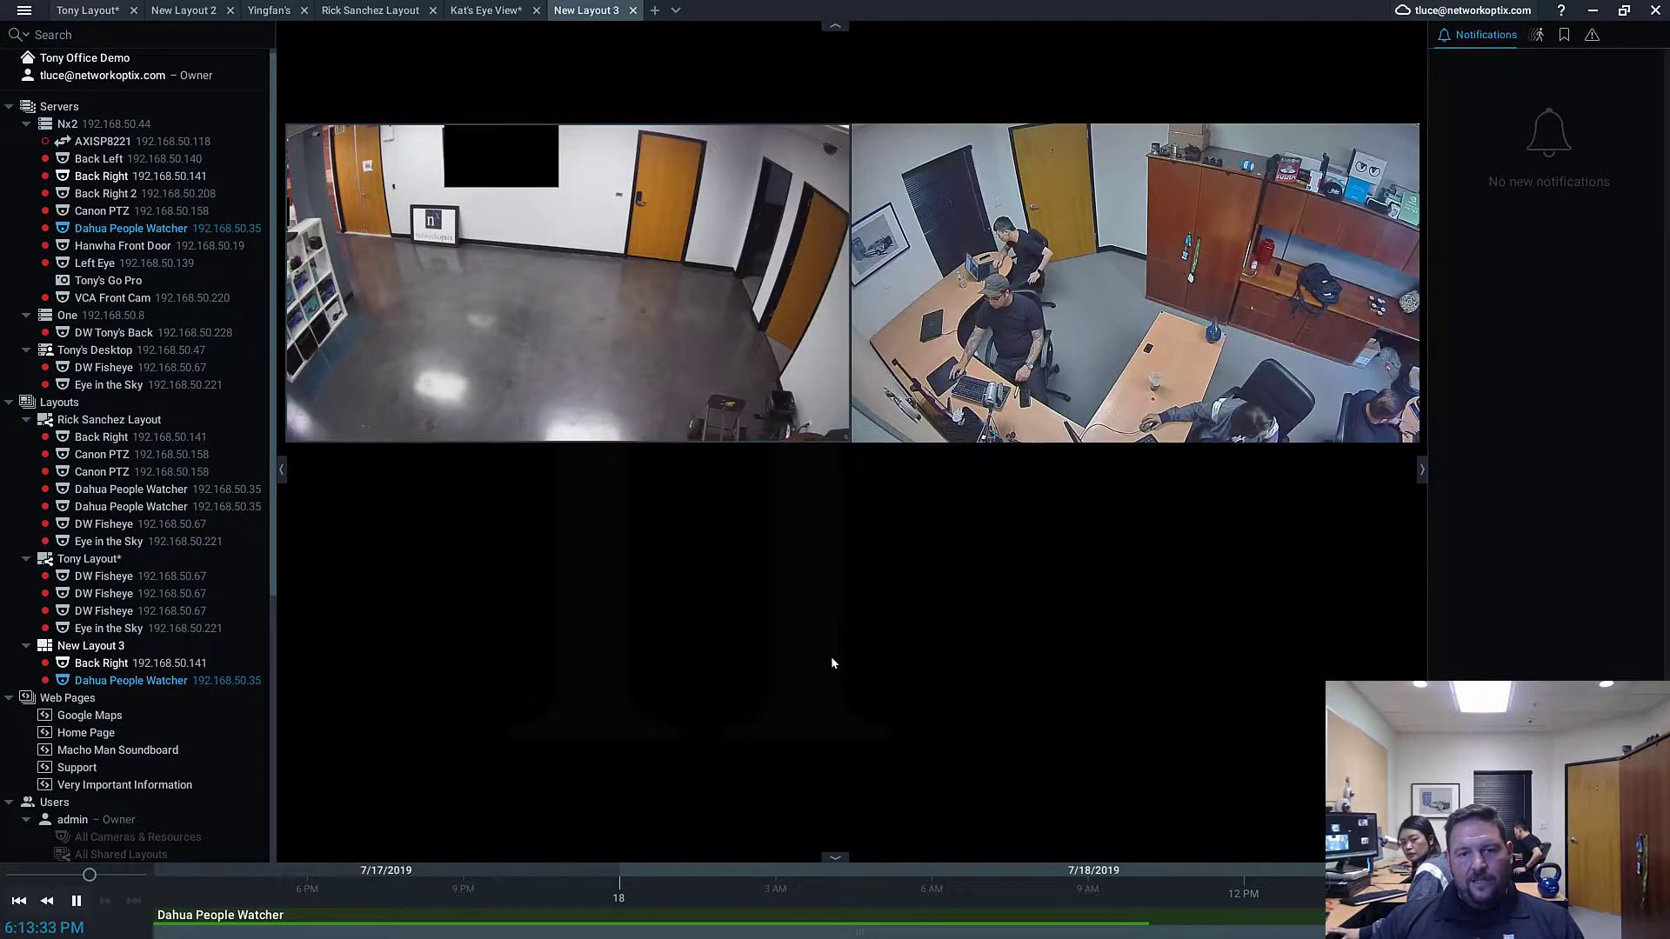
right_click(865, 506)
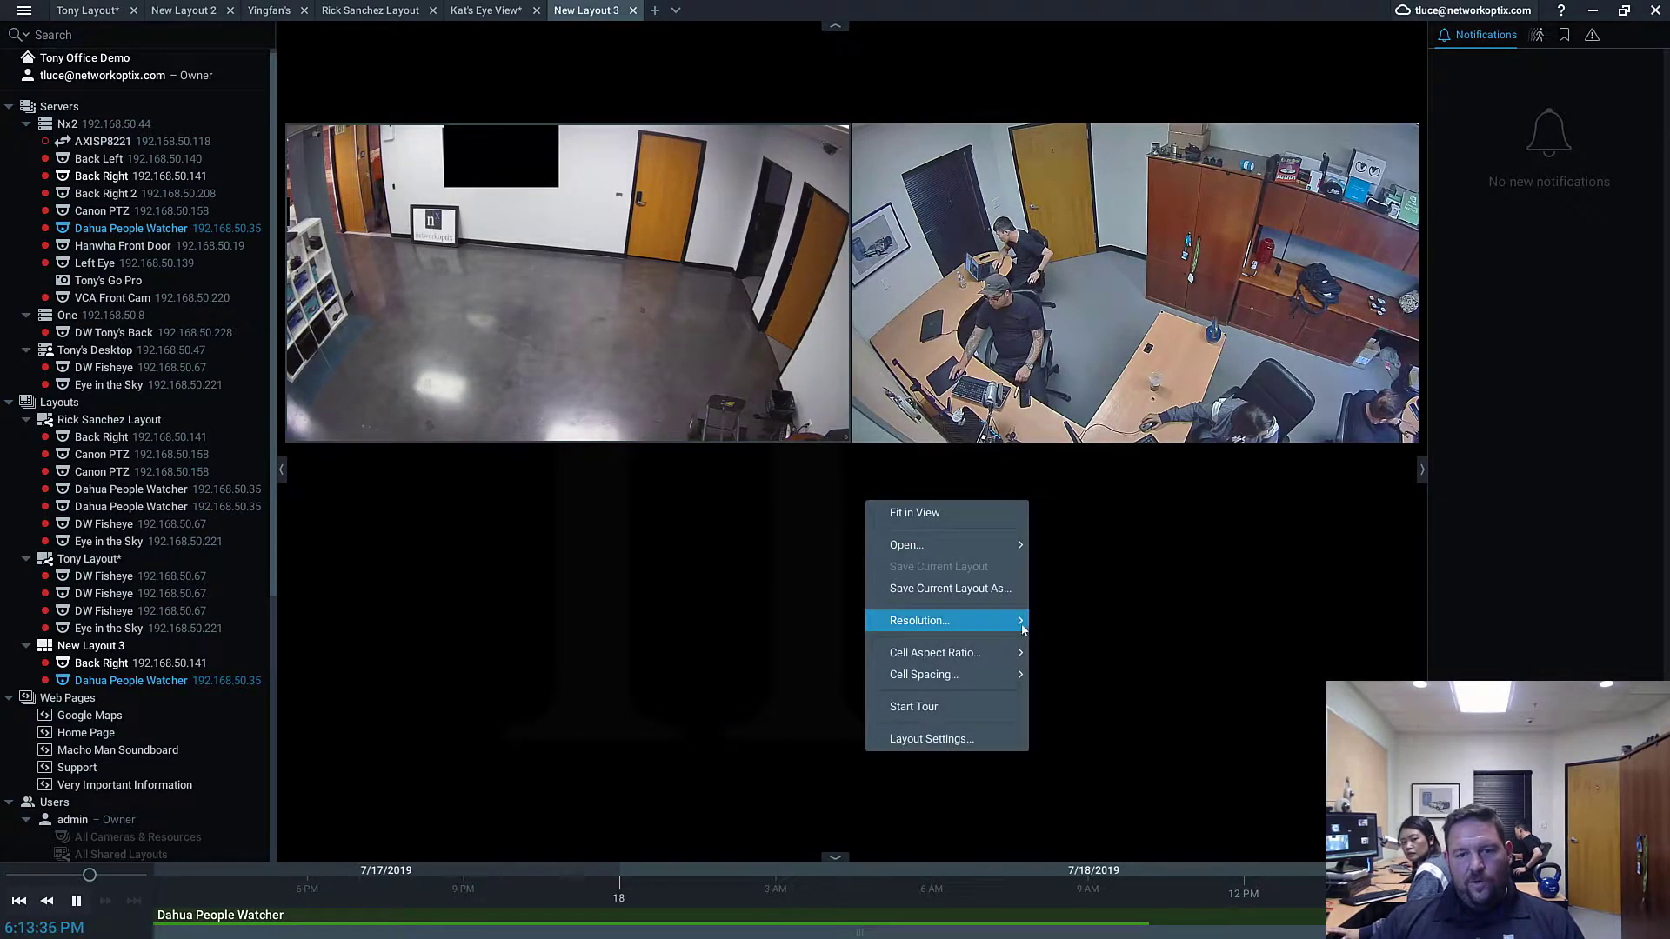
mouse_move(974, 620)
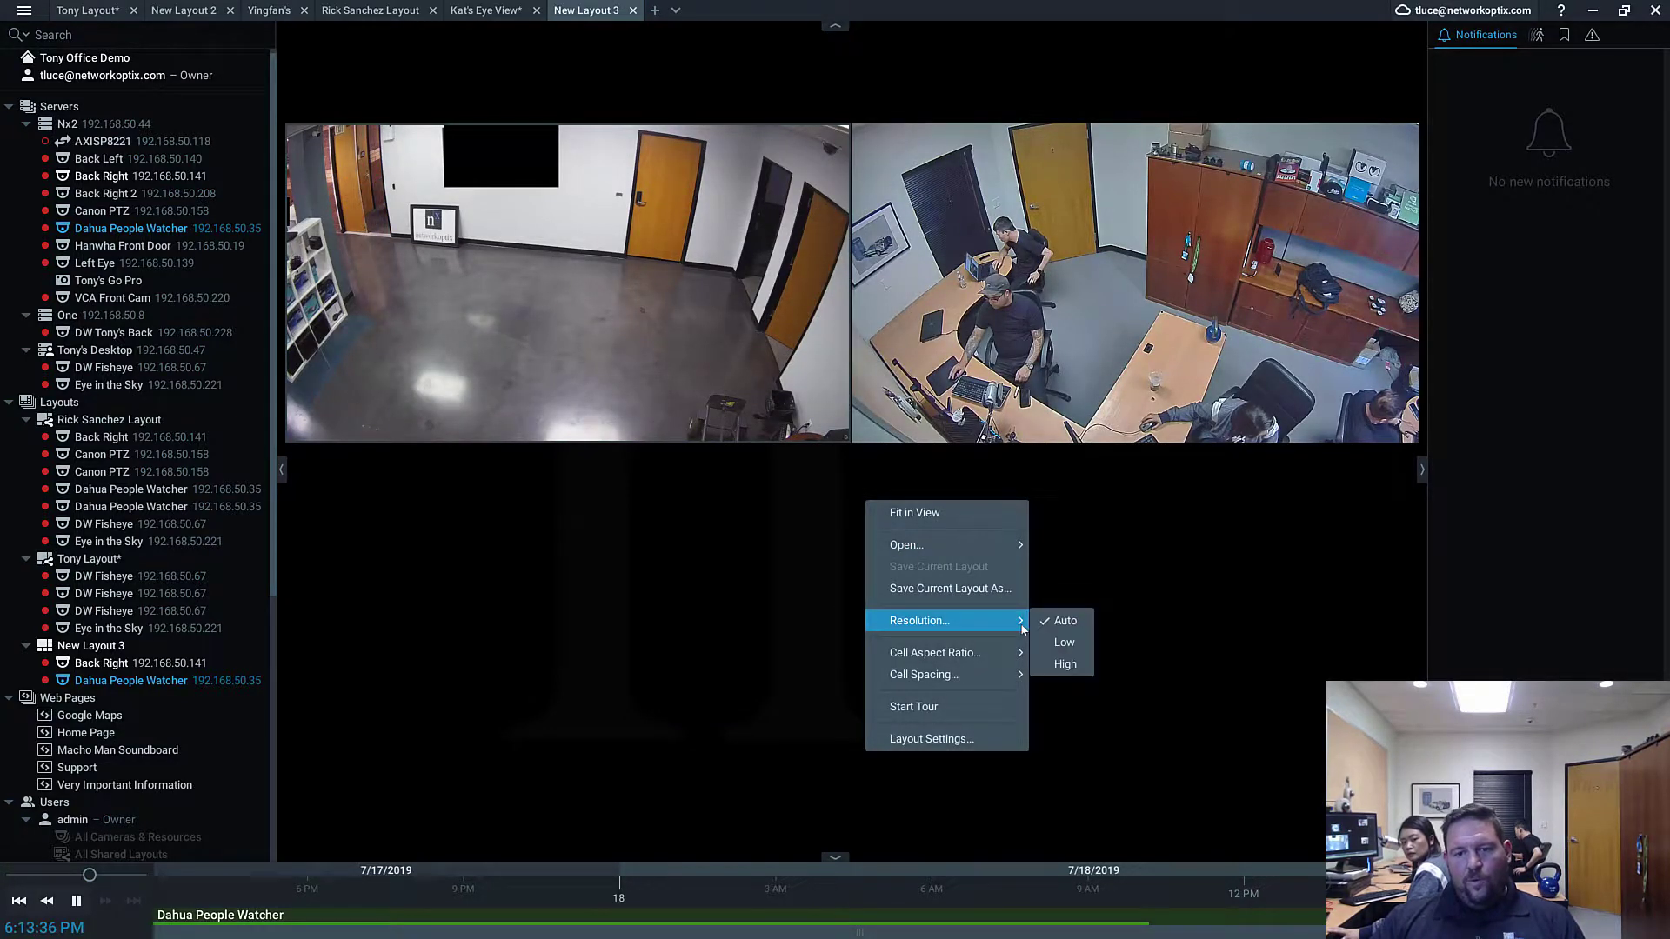
left_click(1065, 664)
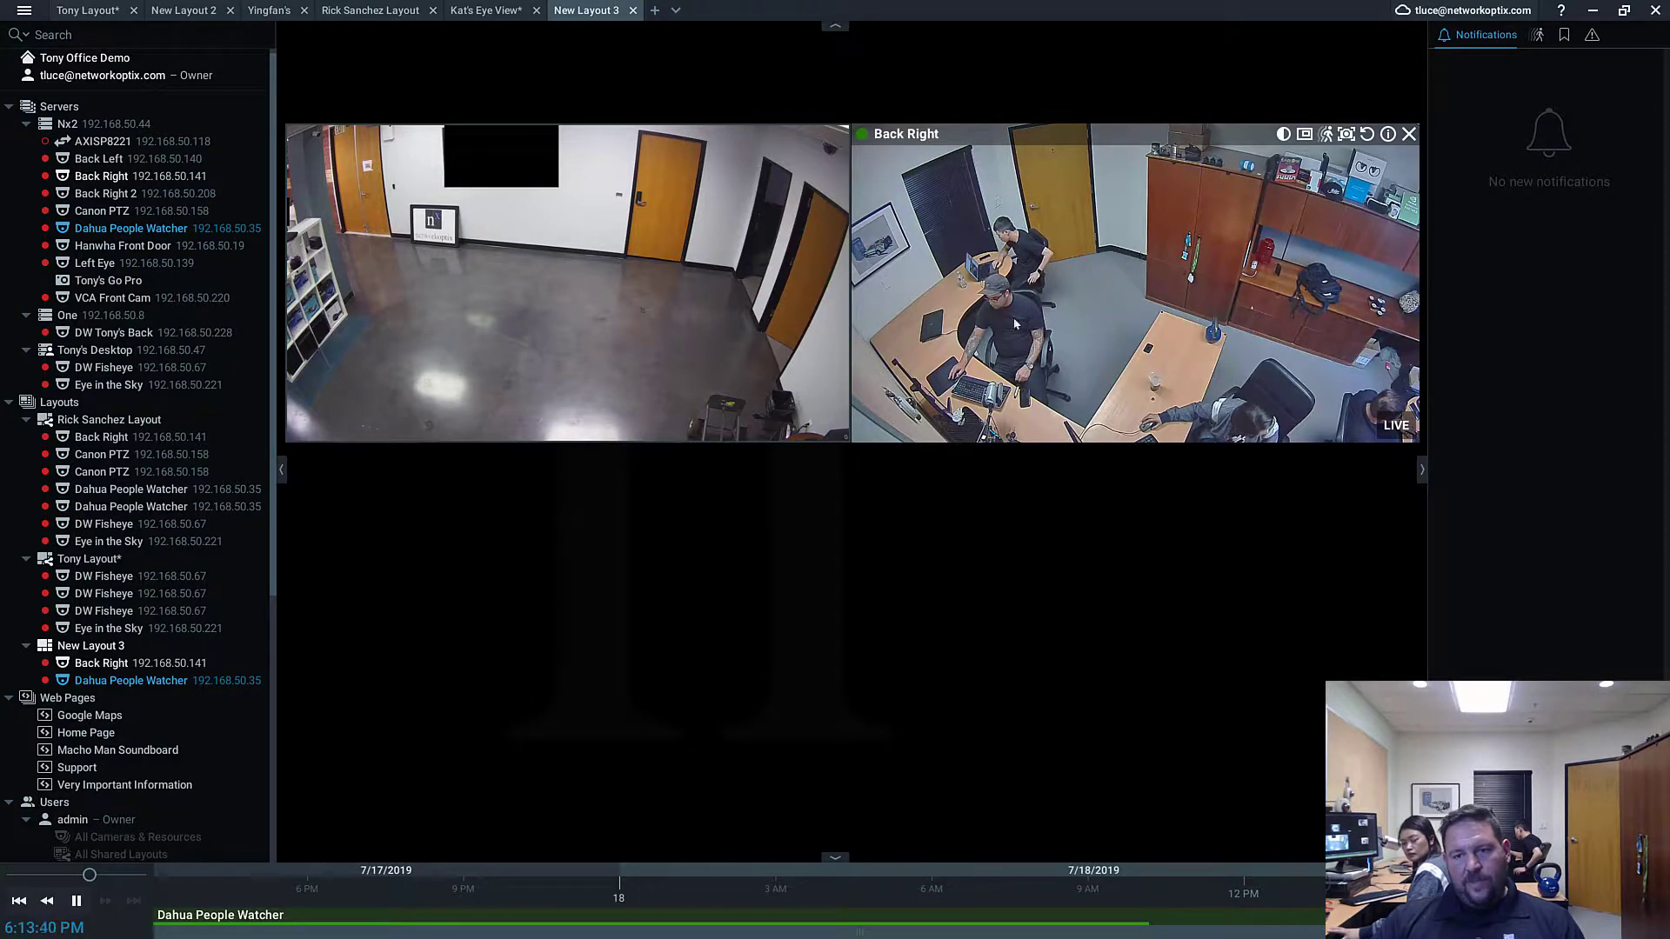
right_click(1007, 471)
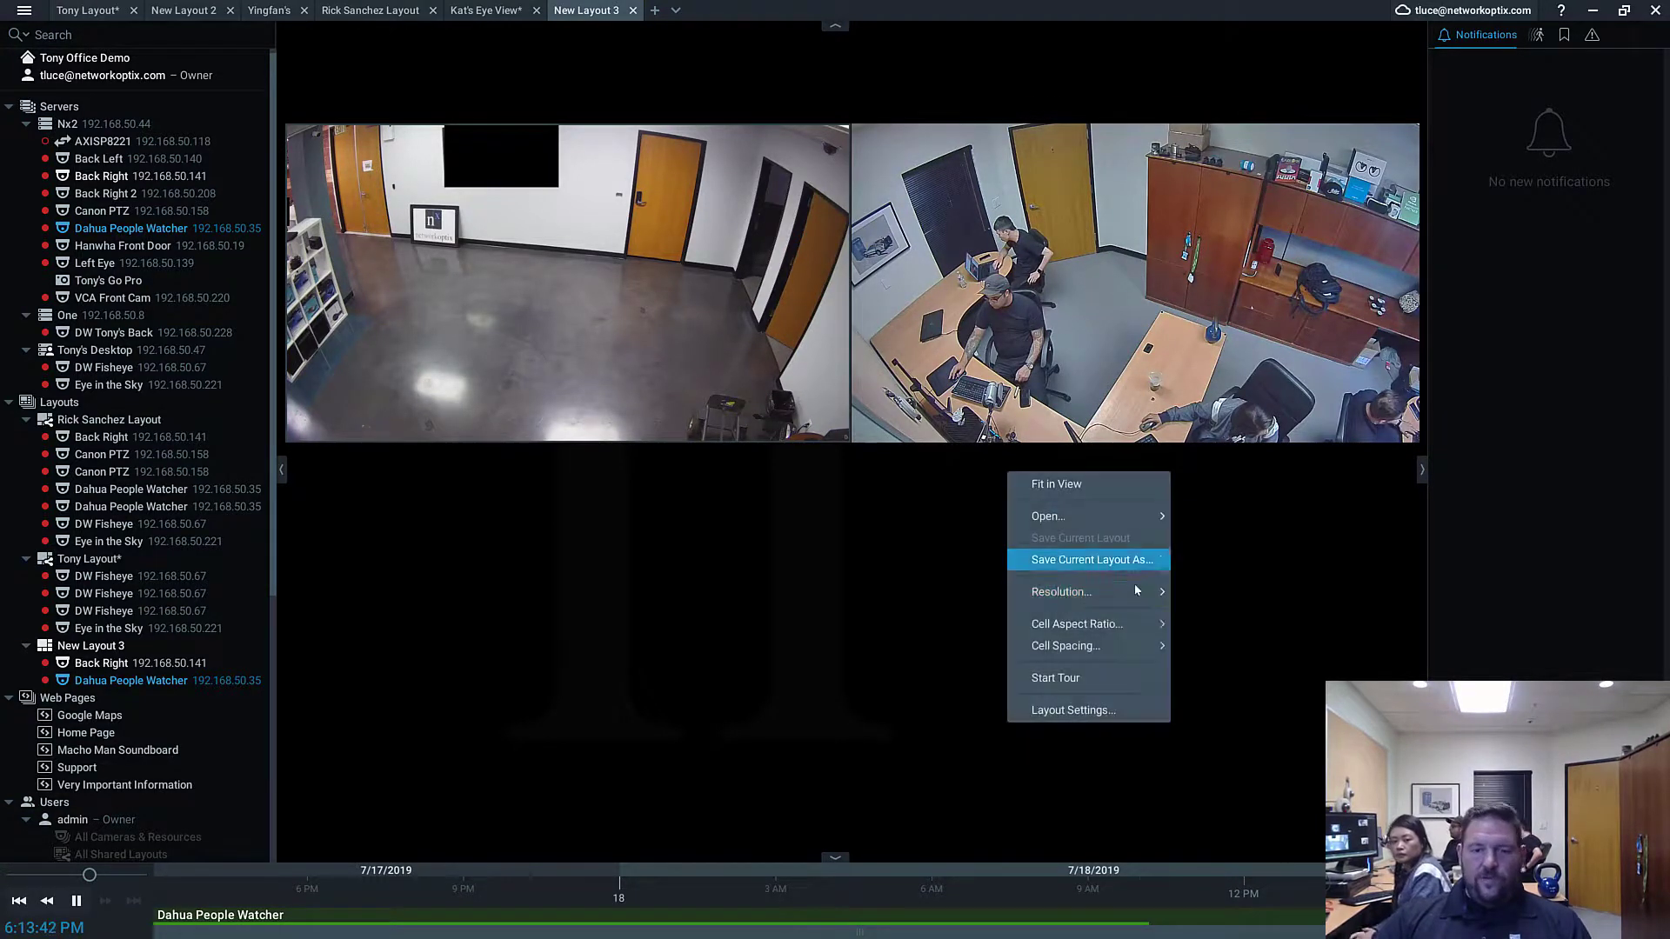
mouse_move(1156, 623)
mouse_move(1157, 593)
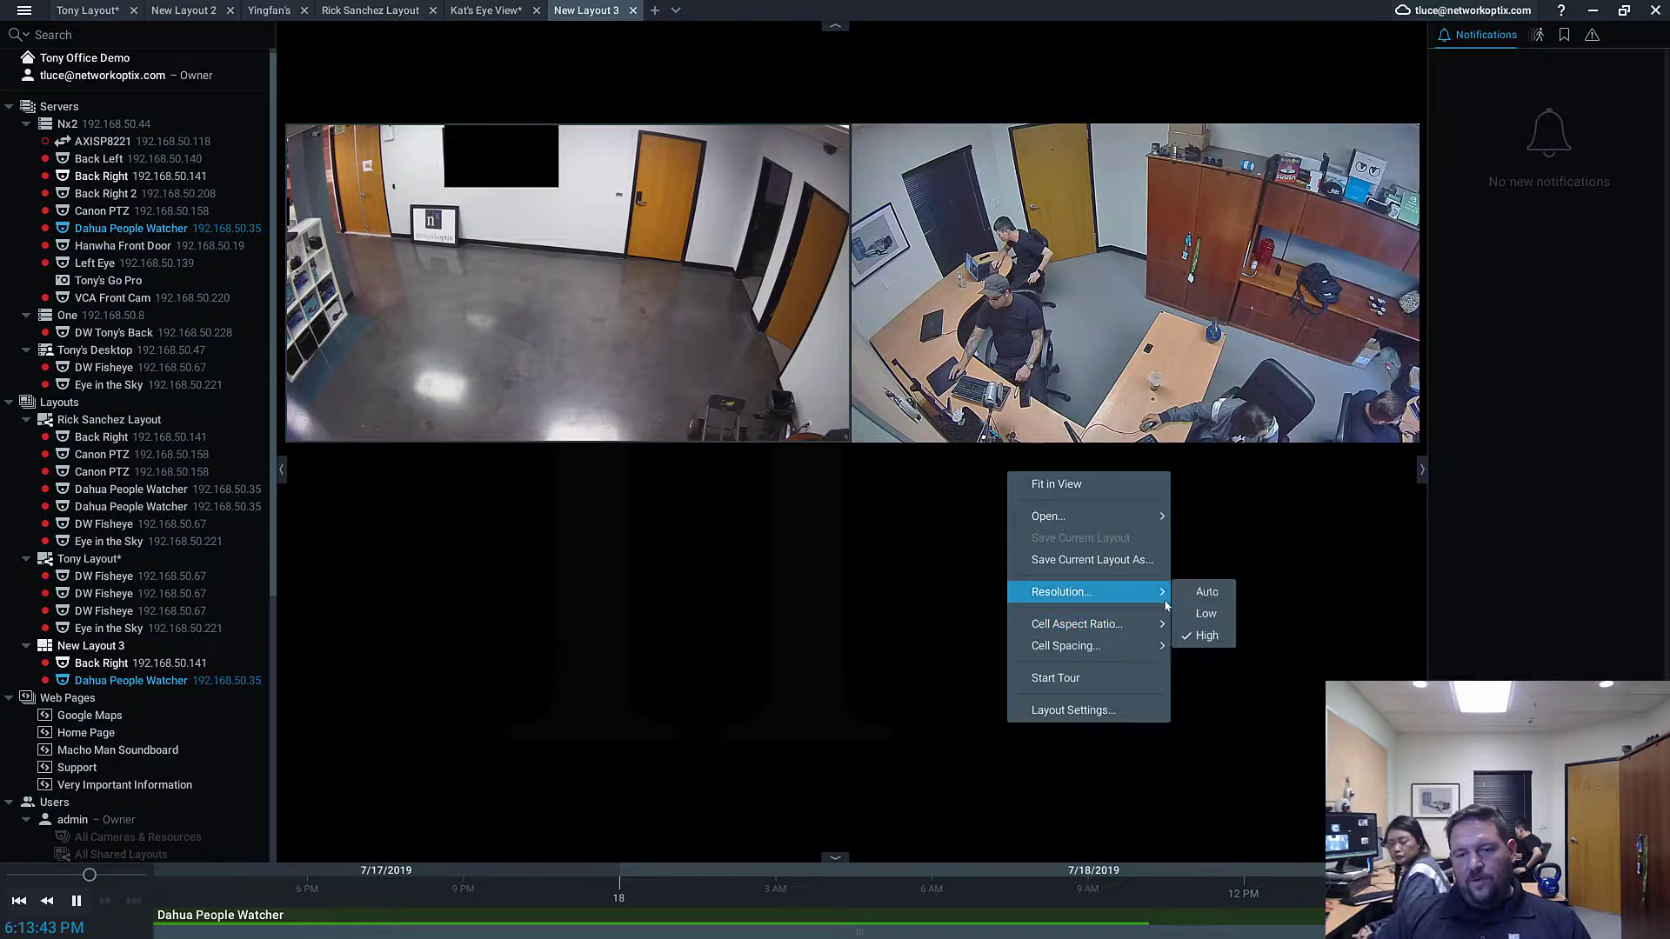
left_click(1209, 595)
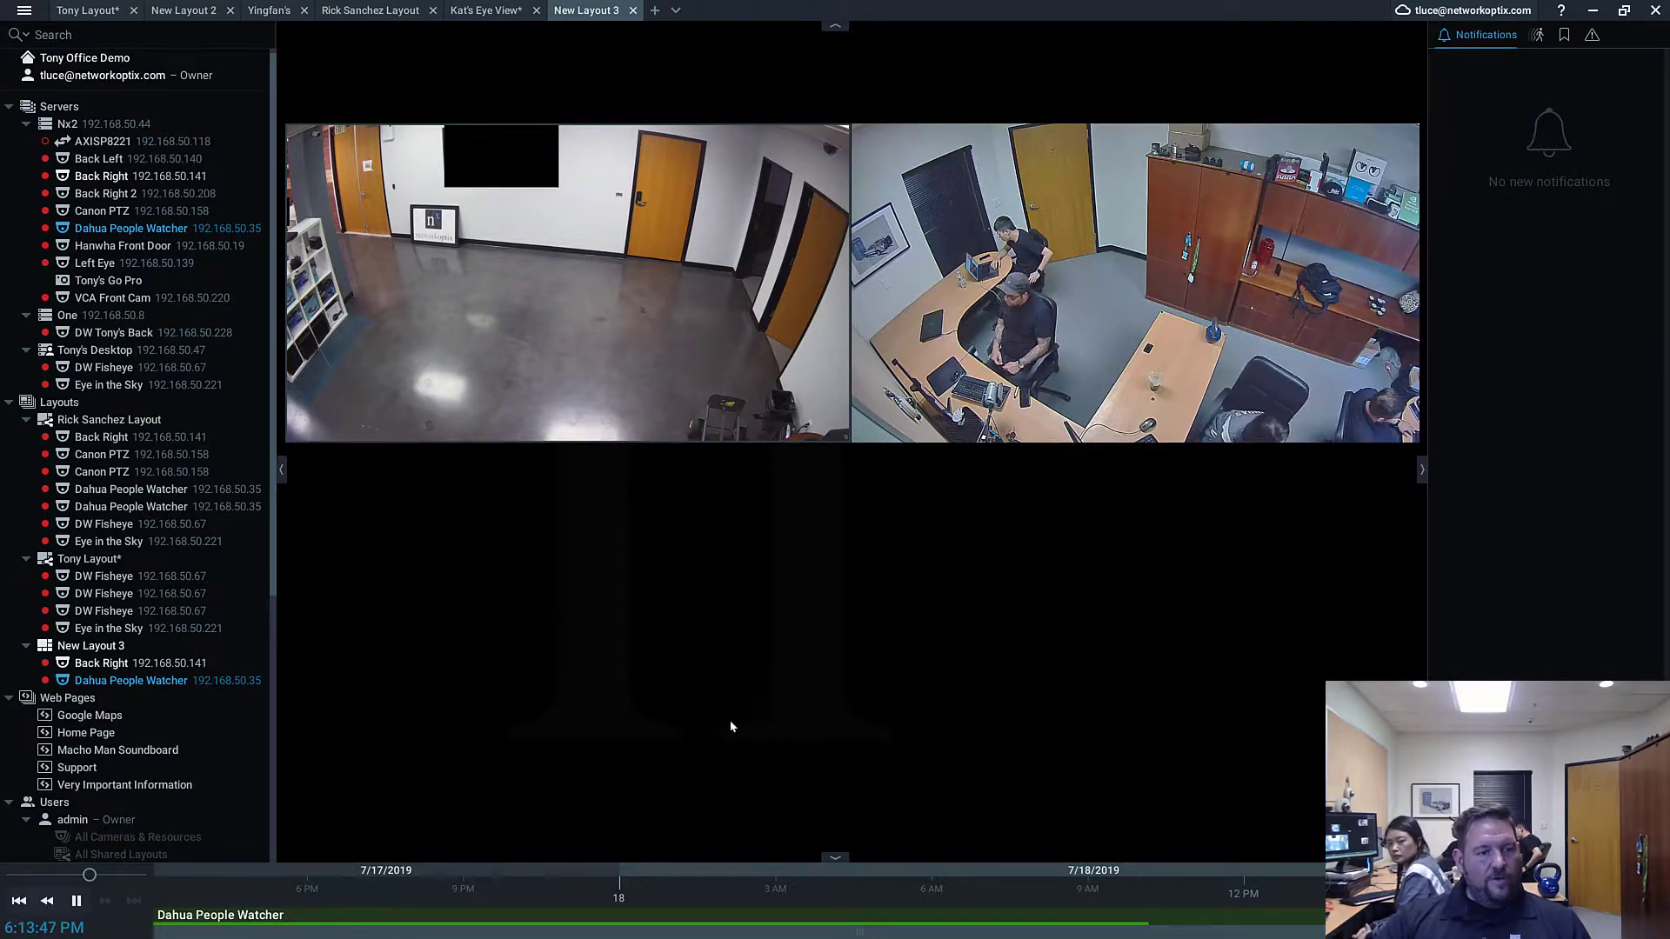
- Open New Layout 3's Layout Settings to review its 1-by-1 minimum grid
right_click(805, 582)
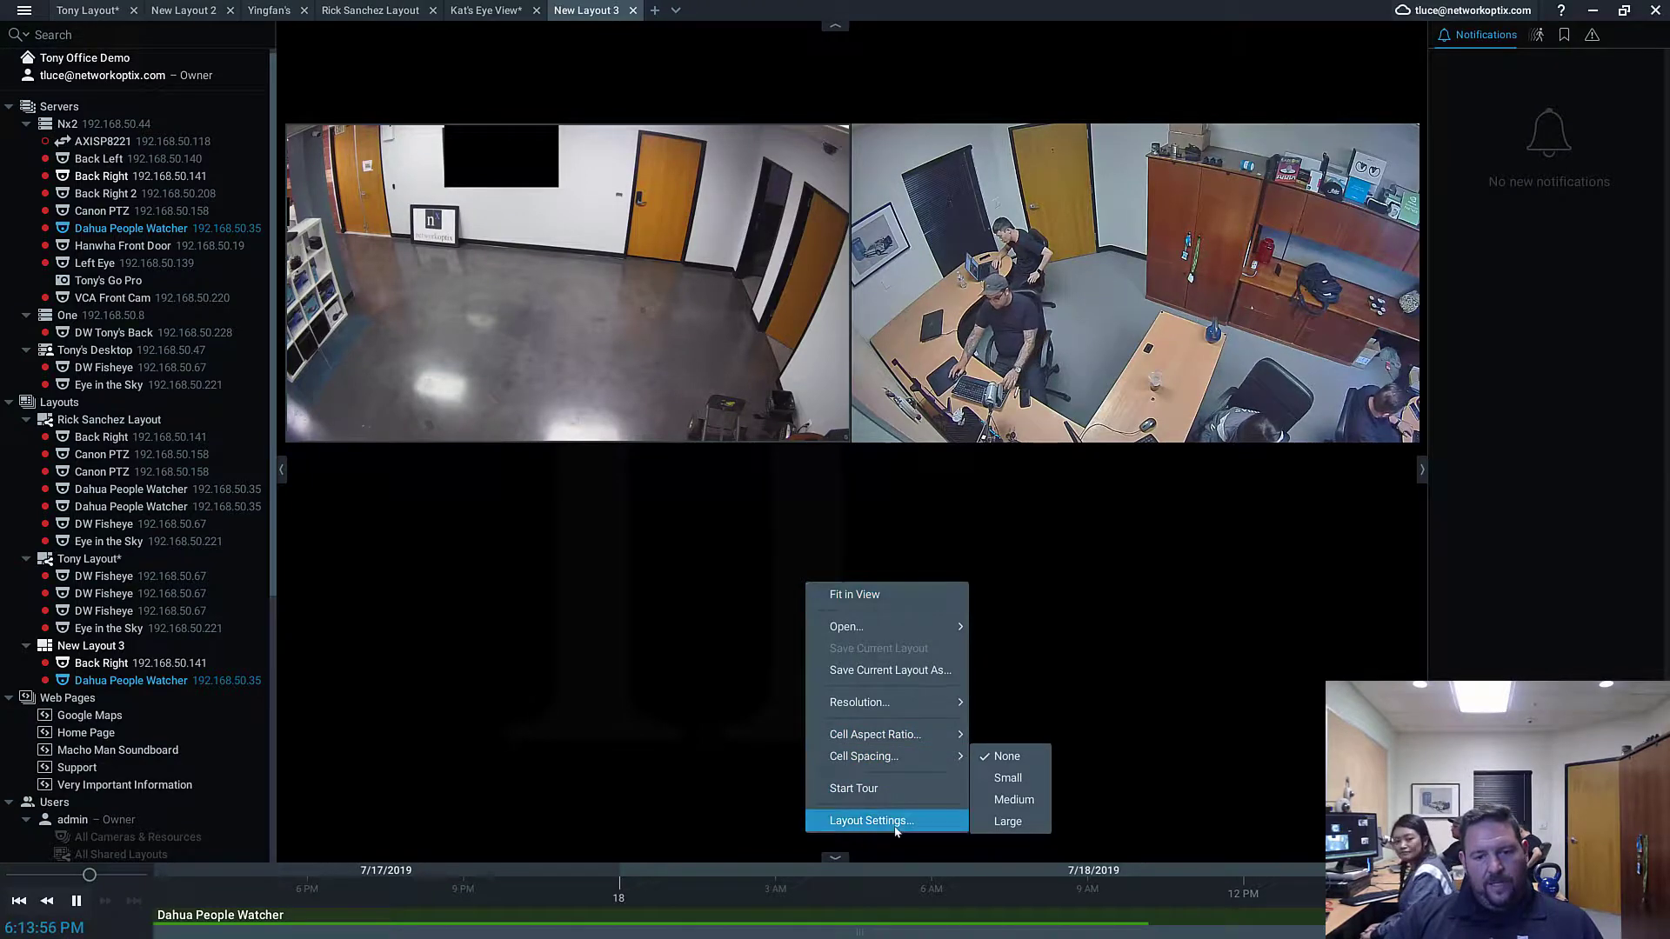
left_click(899, 820)
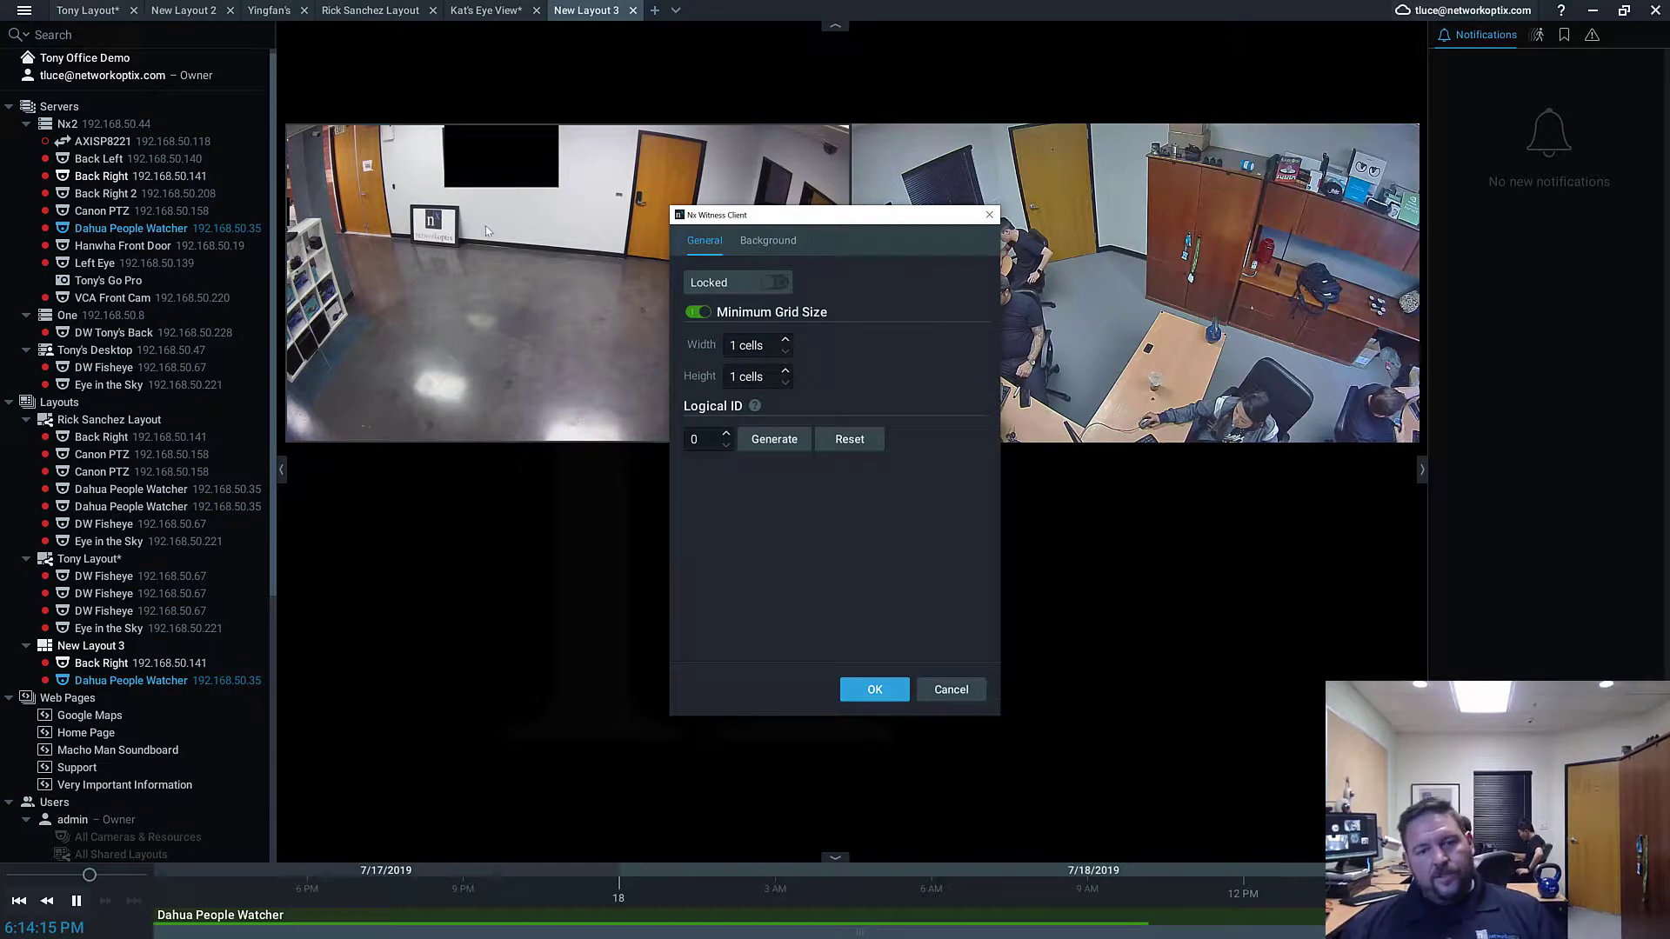
- View the Background options, then close Layout Settings without adding a picture
left_click(768, 241)
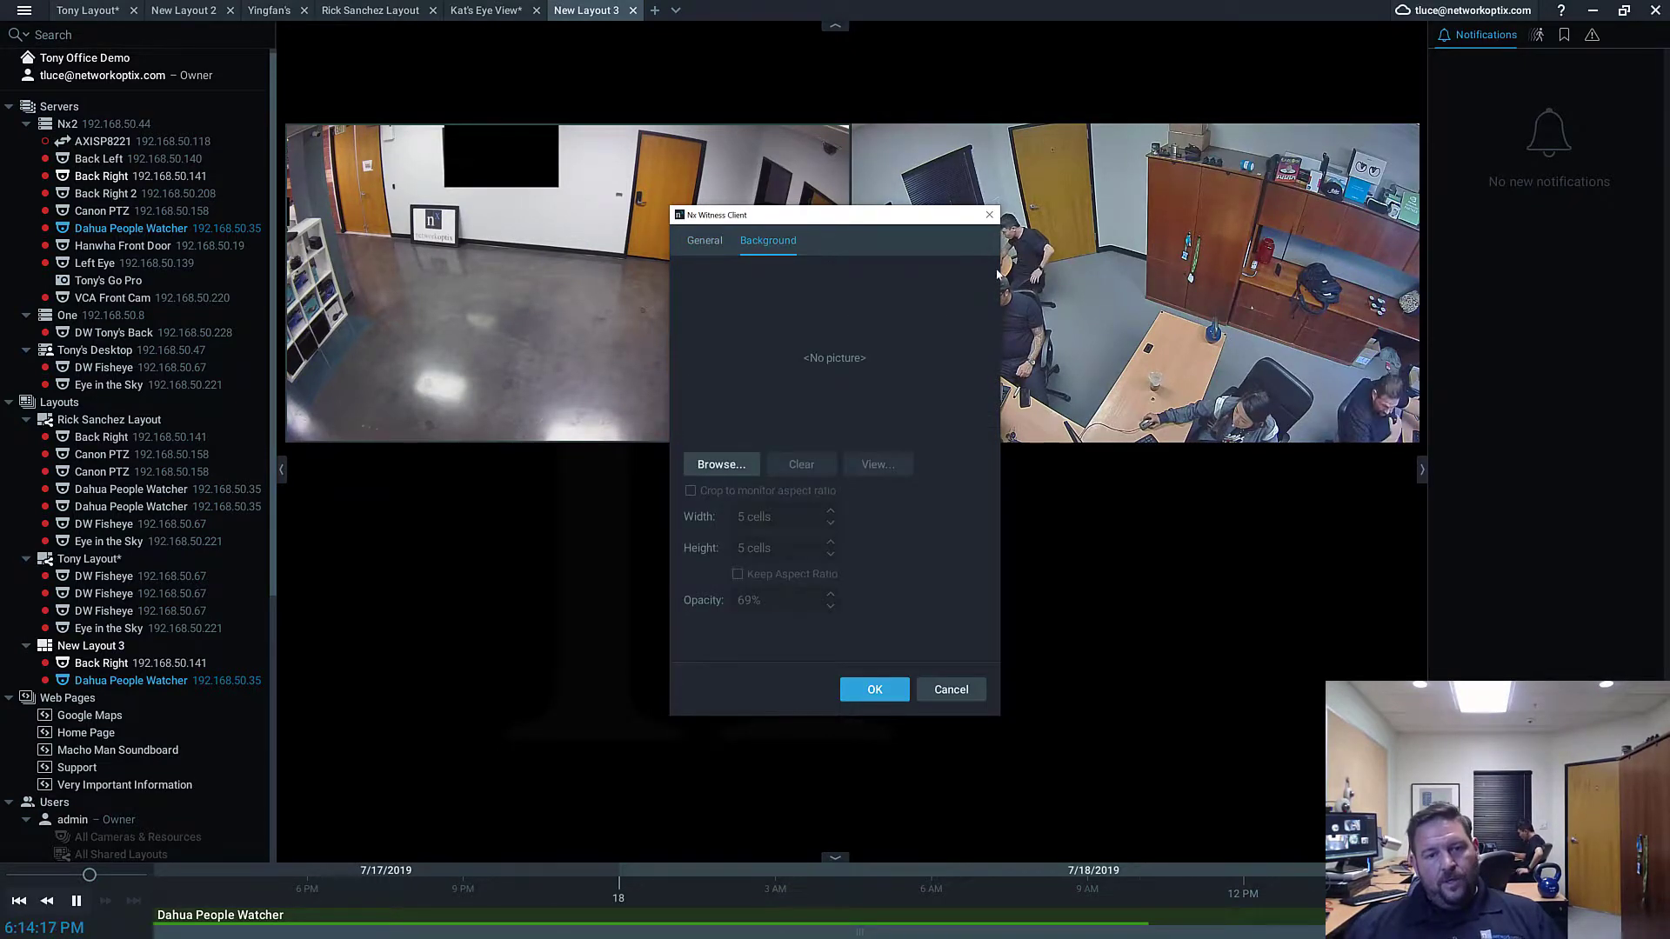
left_click(990, 215)
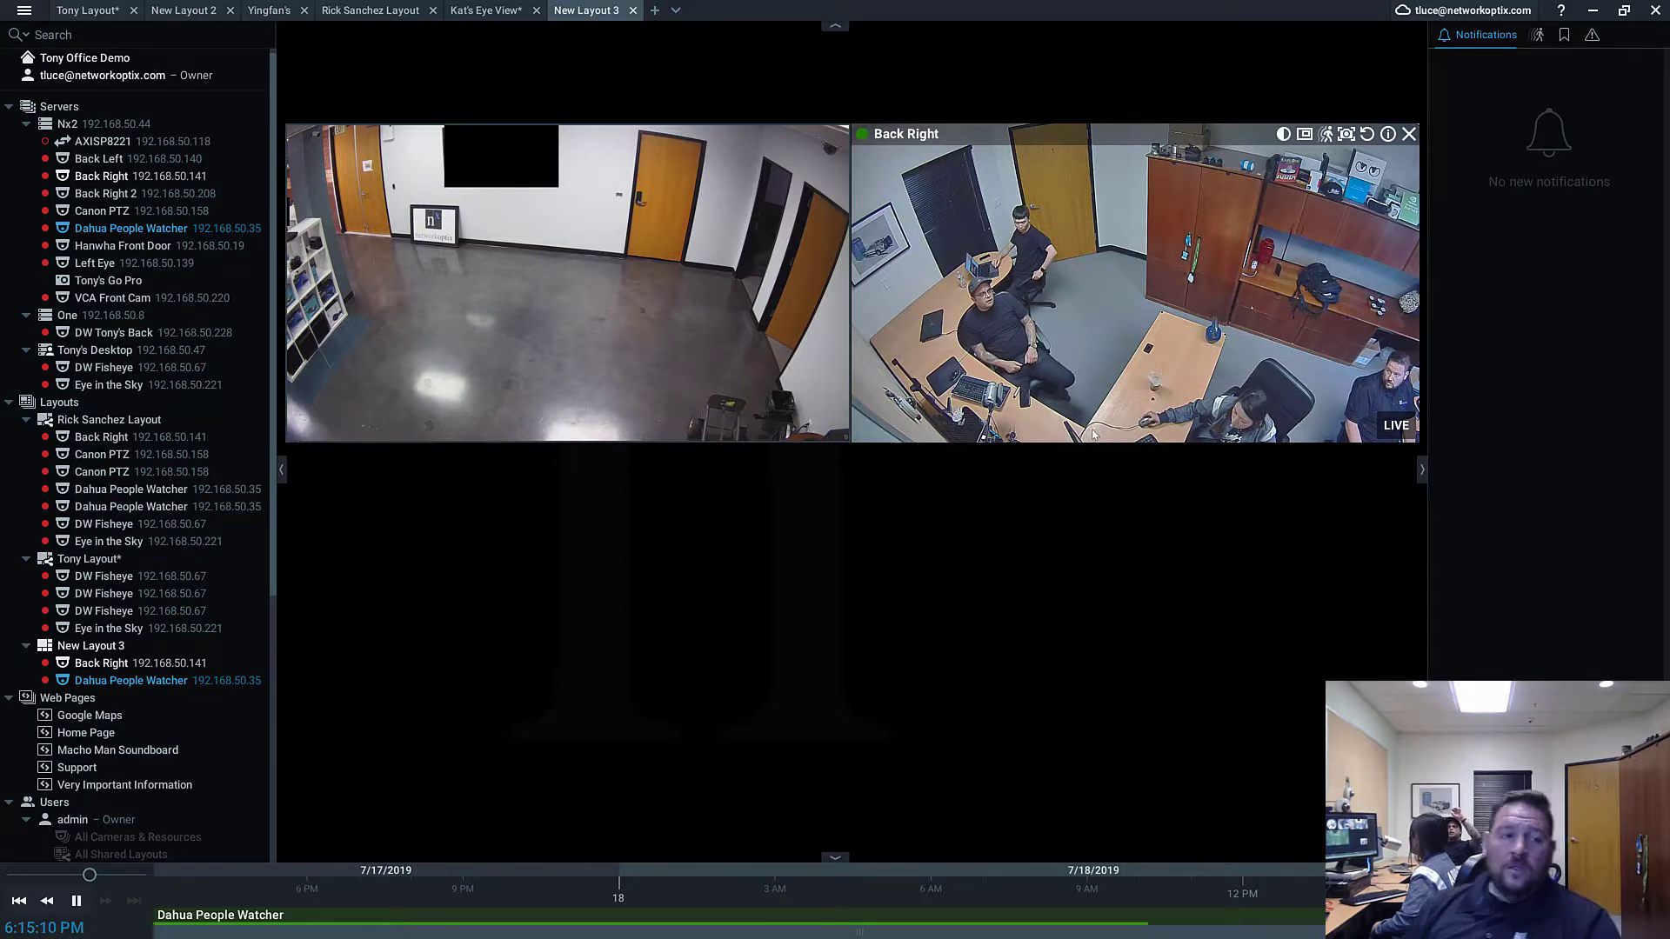
right_click(788, 665)
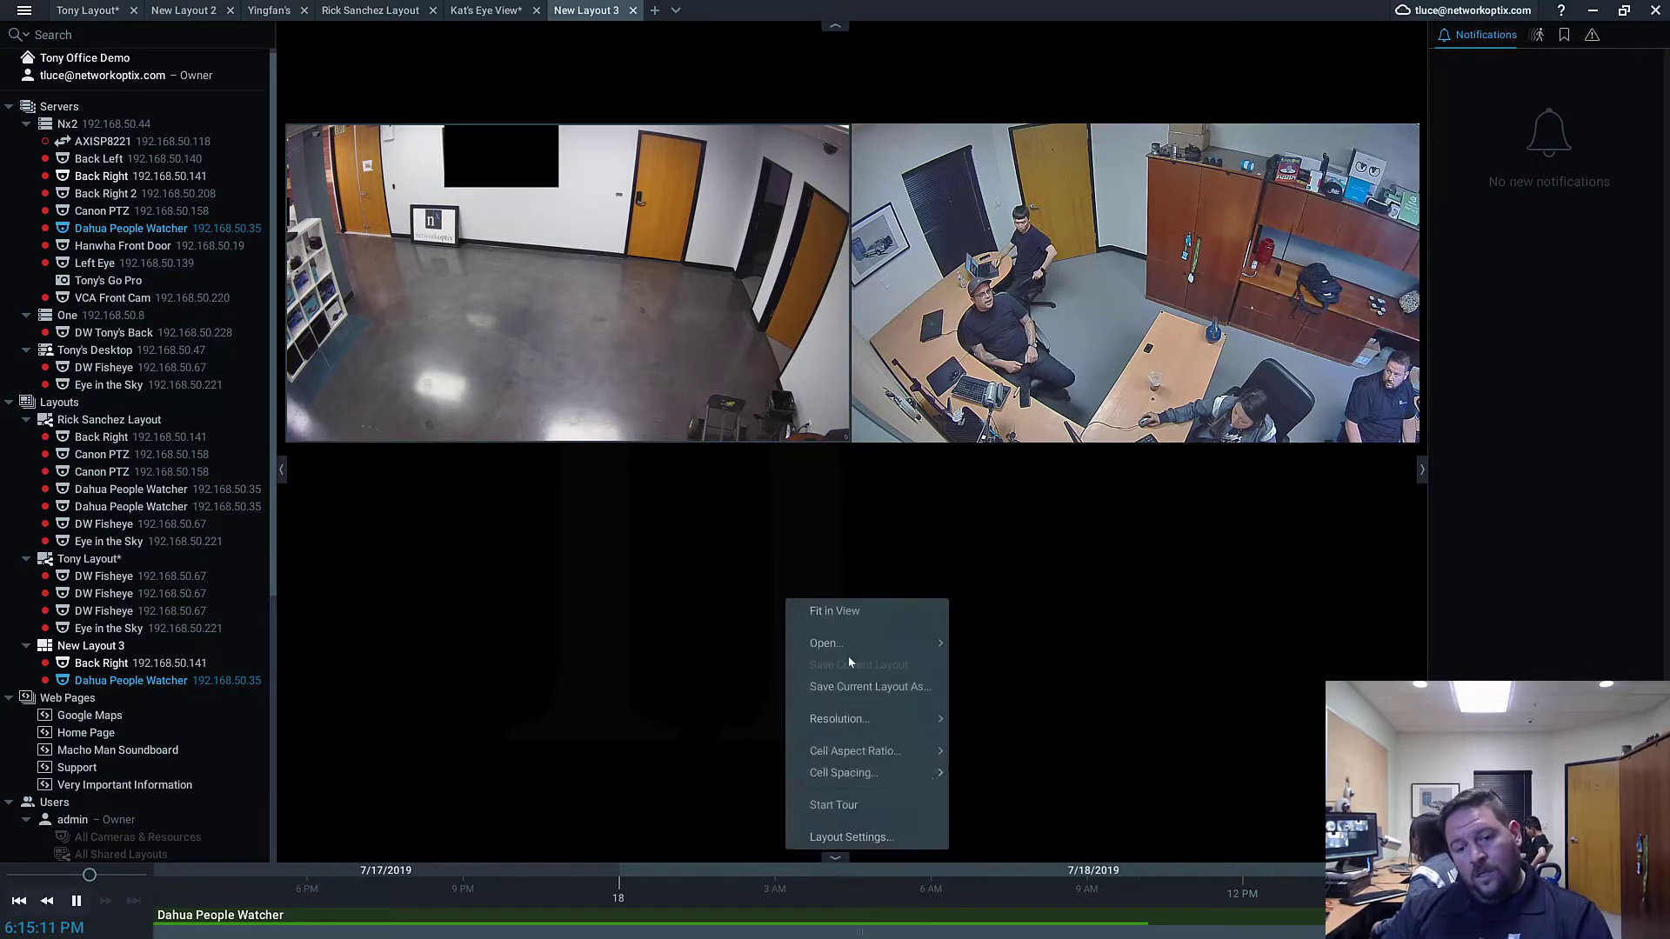
left_click(917, 836)
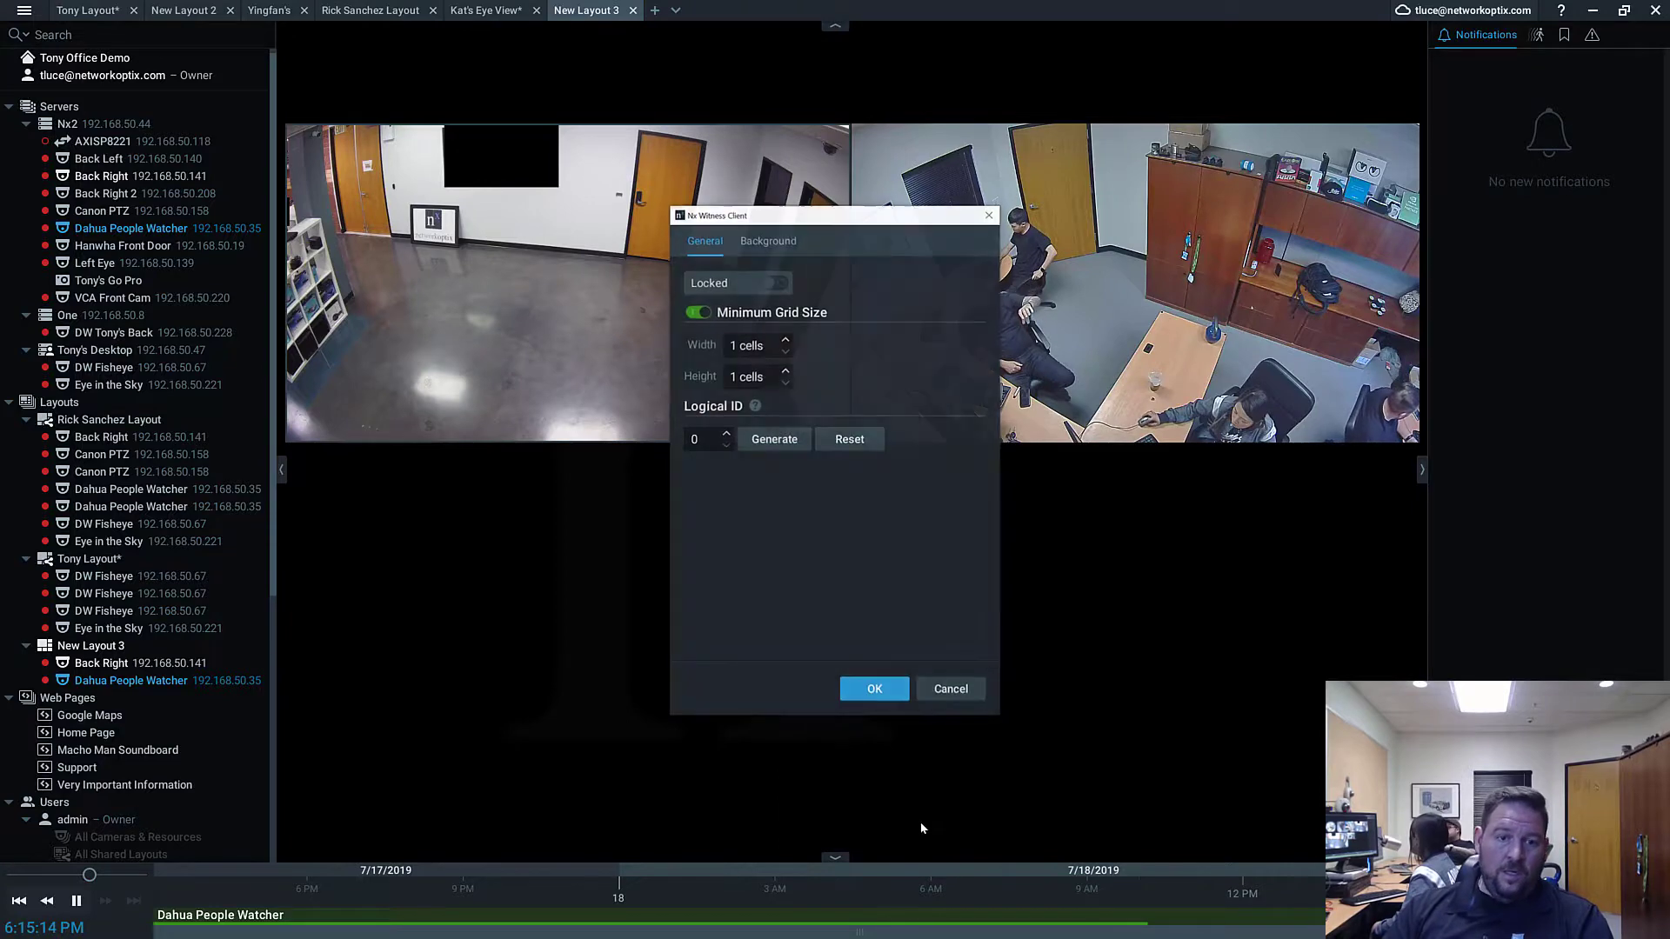
left_click(800, 285)
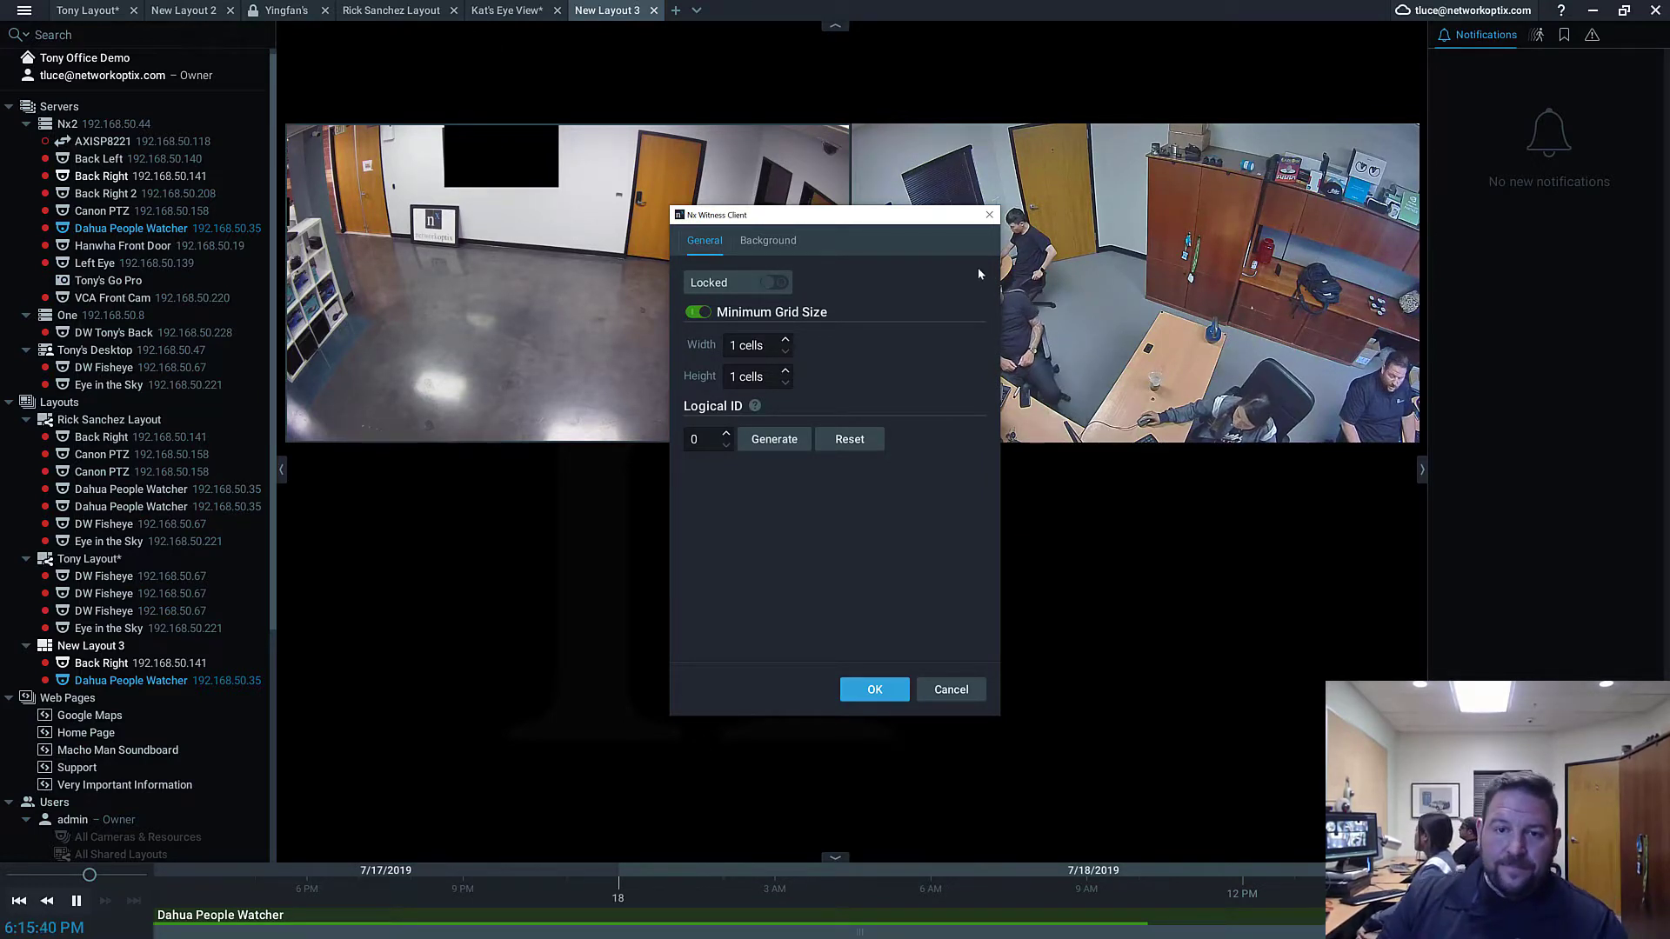
left_click(989, 214)
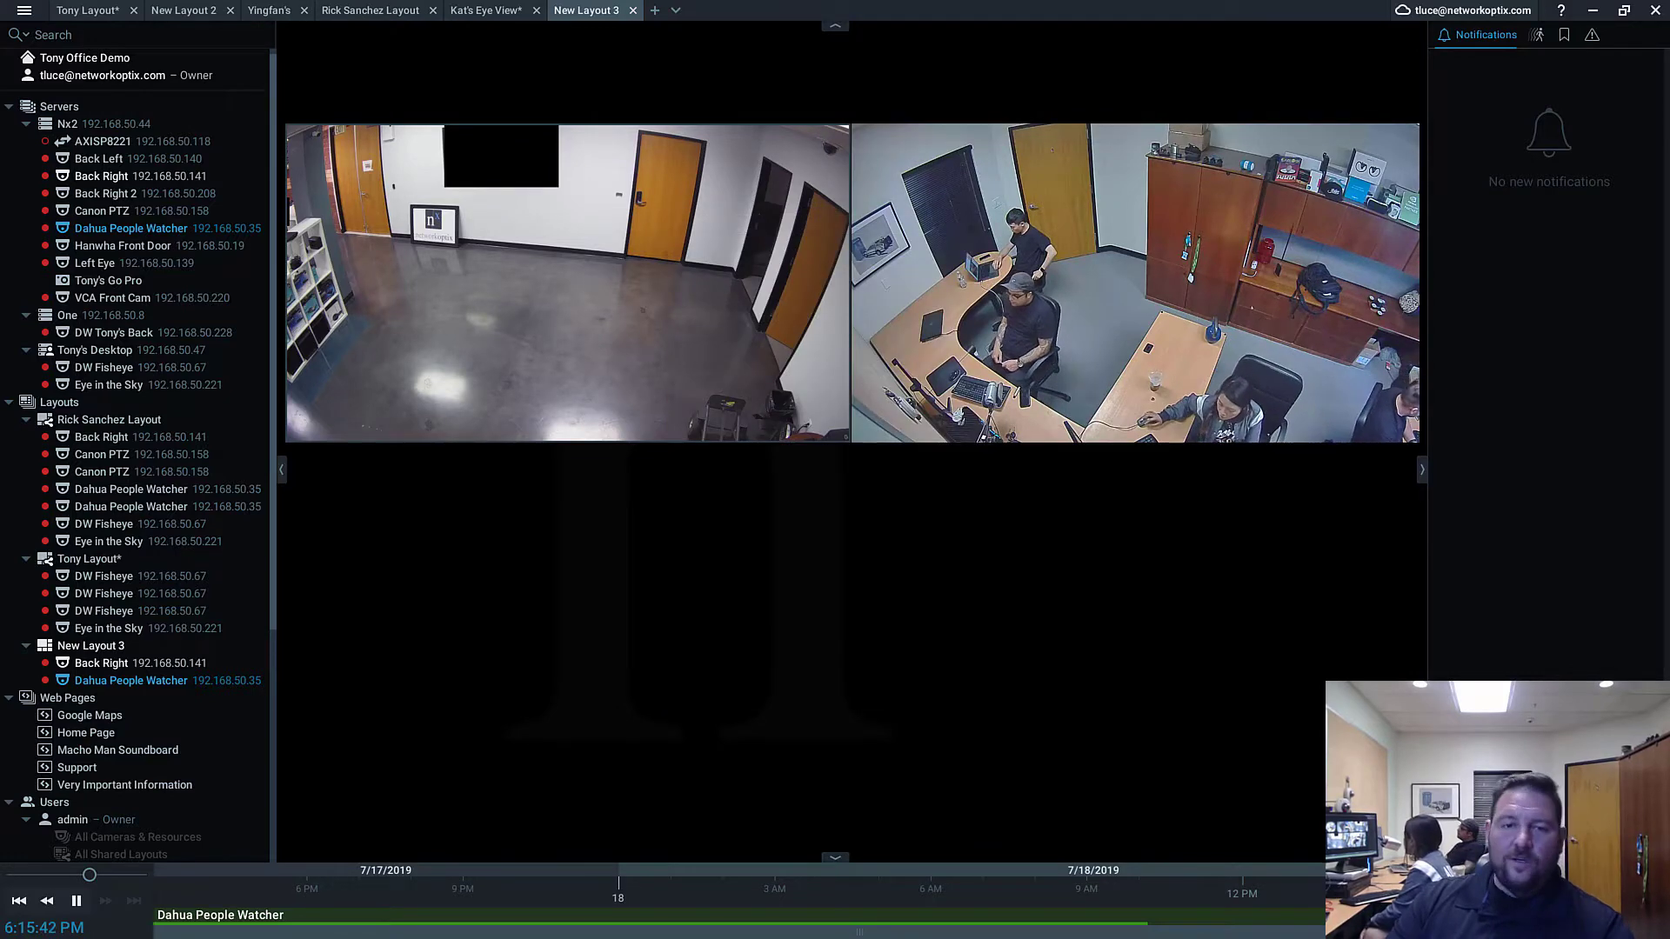